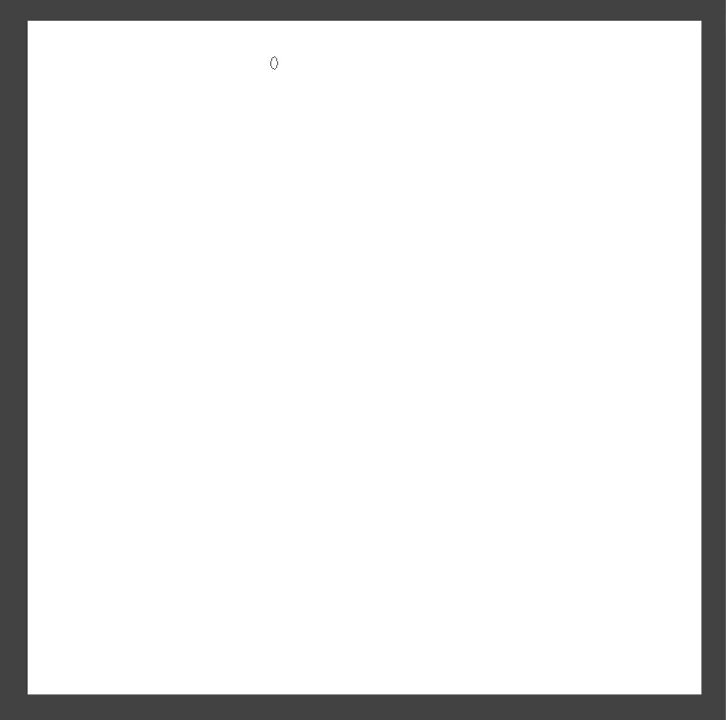
Sketch the head's top arc and the left hair outline down to curled ends
left_click_drag(279, 53, 184, 110)
left_click_drag(296, 42, 186, 117)
mouse_move(166, 147)
left_mouse_down()
mouse_move(126, 228)
mouse_move(134, 272)
left_mouse_up()
left_click_drag(150, 212, 156, 308)
left_click_drag(165, 368, 146, 400)
left_click_drag(158, 345, 134, 400)
mouse_move(97, 415)
left_mouse_down()
mouse_move(150, 420)
mouse_move(165, 540)
left_mouse_up()
left_click_drag(155, 478, 162, 532)
left_click_drag(166, 535, 205, 531)
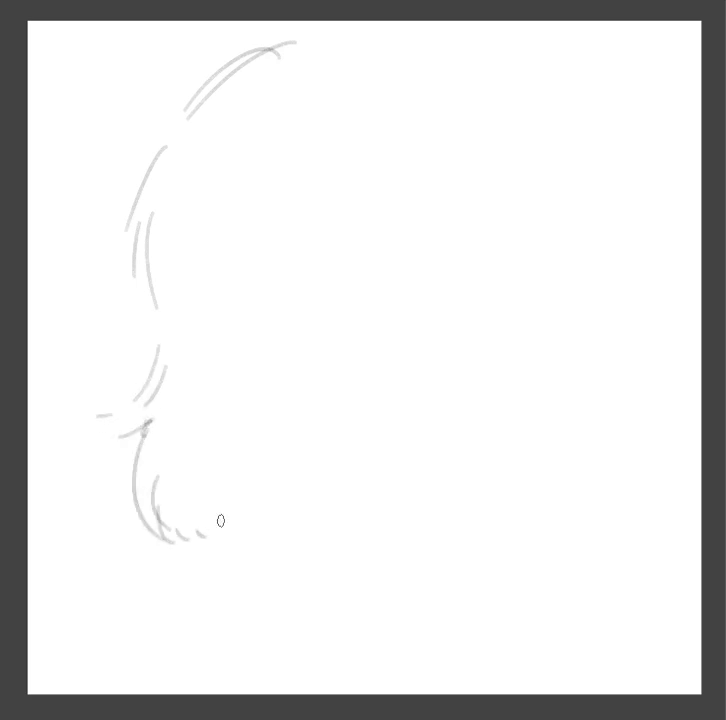
Hatch the bang strands across the forehead, with short strands at the right end
mouse_move(259, 218)
left_mouse_down()
mouse_move(252, 277)
mouse_move(271, 265)
mouse_move(340, 260)
mouse_move(372, 237)
mouse_move(386, 245)
left_mouse_up()
mouse_move(396, 297)
left_mouse_down()
mouse_move(416, 282)
mouse_move(437, 299)
left_mouse_up()
left_click_drag(466, 266, 459, 290)
left_click_drag(477, 244, 473, 258)
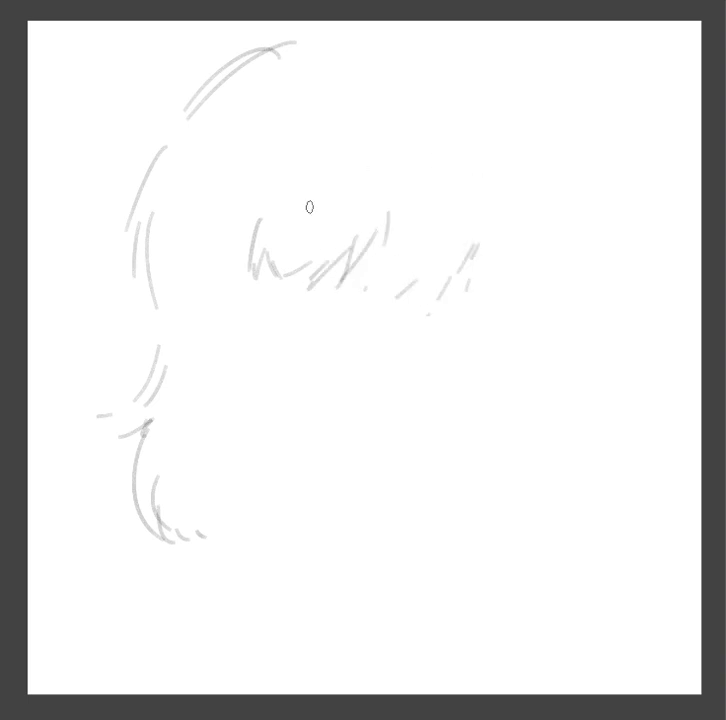
Sketch both eye outlines and the left side of the face
mouse_move(262, 256)
left_mouse_down()
mouse_move(313, 284)
mouse_move(256, 266)
mouse_move(318, 288)
left_mouse_up()
mouse_move(318, 337)
left_mouse_down()
mouse_move(282, 308)
mouse_move(251, 321)
mouse_move(285, 349)
left_mouse_up()
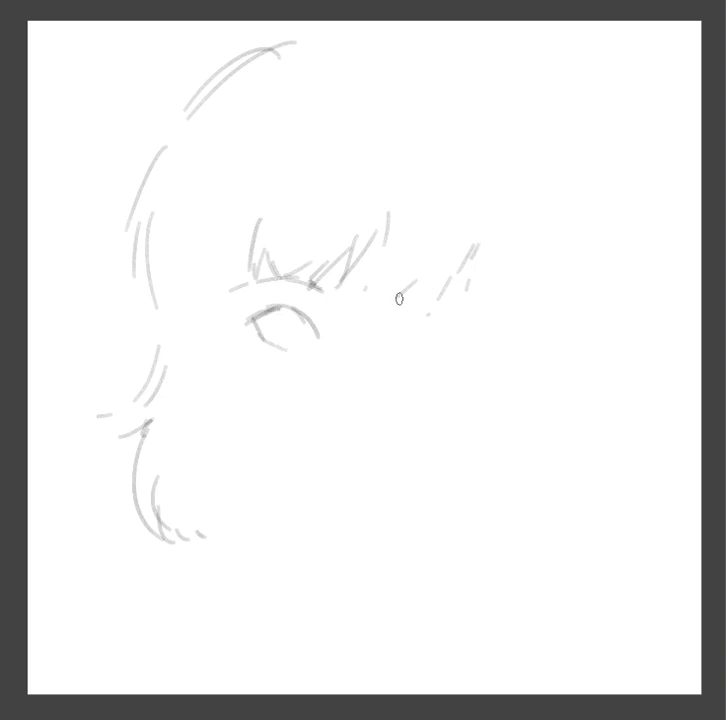
mouse_move(383, 335)
left_mouse_down()
mouse_move(416, 306)
mouse_move(432, 304)
mouse_move(450, 318)
left_mouse_up()
mouse_move(423, 346)
left_mouse_down()
mouse_move(444, 335)
mouse_move(436, 338)
left_mouse_up()
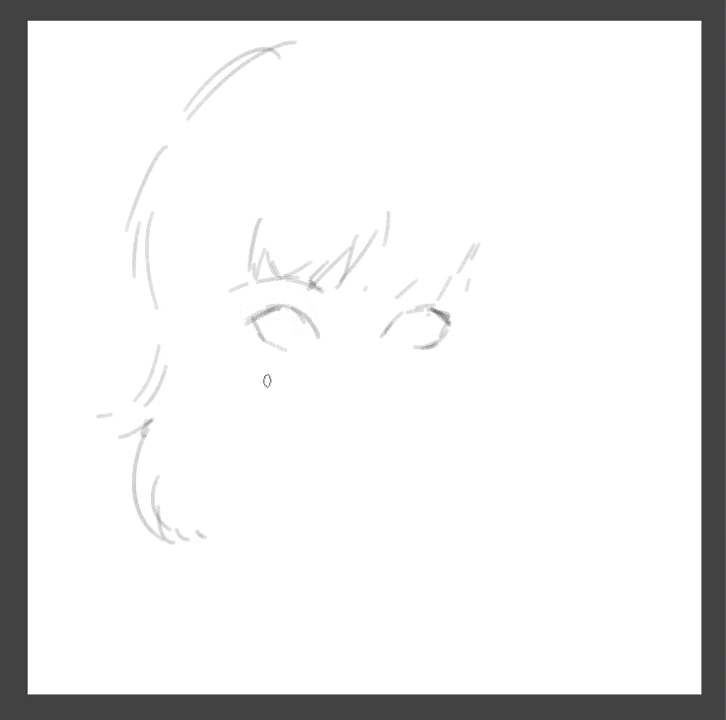
mouse_move(242, 298)
left_mouse_down()
mouse_move(280, 412)
mouse_move(248, 420)
left_mouse_up()
Draw the right side of the face, the nose and the mouth
mouse_move(442, 402)
left_mouse_down()
mouse_move(440, 385)
mouse_move(472, 320)
left_mouse_up()
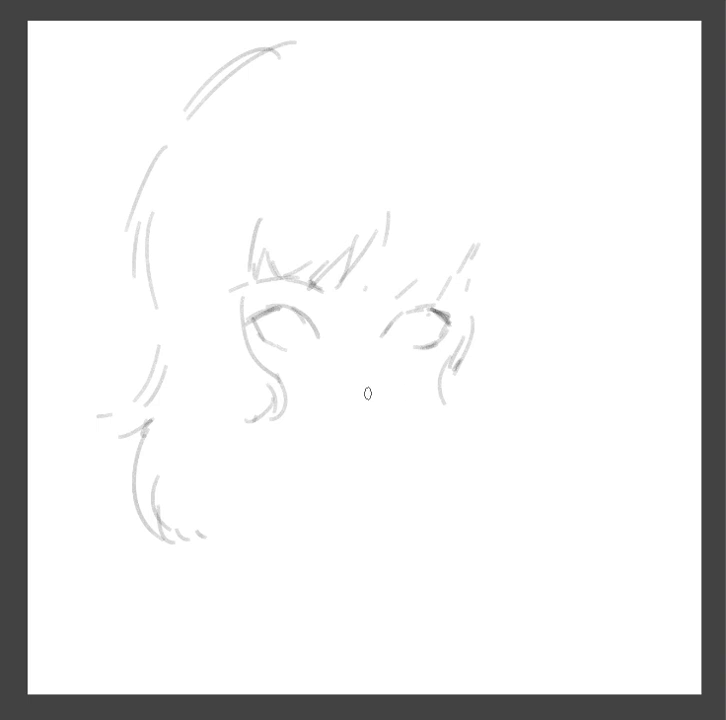
left_click_drag(343, 390, 358, 380)
left_click_drag(350, 405, 364, 398)
left_click_drag(345, 439, 388, 421)
left_click_drag(314, 432, 328, 433)
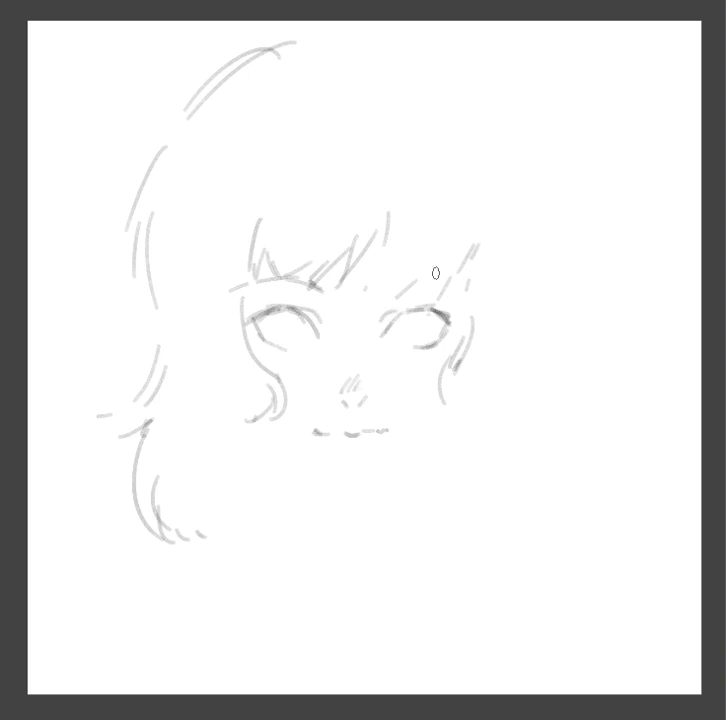
Add a right eyebrow and extra bang strands, and erase the doubled head arc
left_click_drag(390, 295, 430, 283)
mouse_move(376, 228)
left_mouse_down()
mouse_move(363, 295)
mouse_move(415, 276)
left_mouse_up()
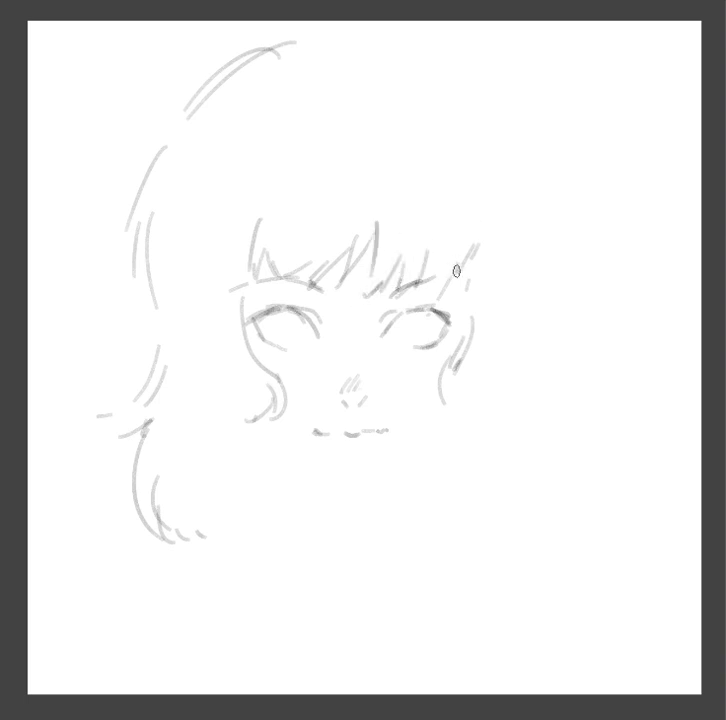
mouse_move(290, 43)
left_mouse_down()
mouse_move(217, 91)
mouse_move(245, 60)
left_mouse_up()
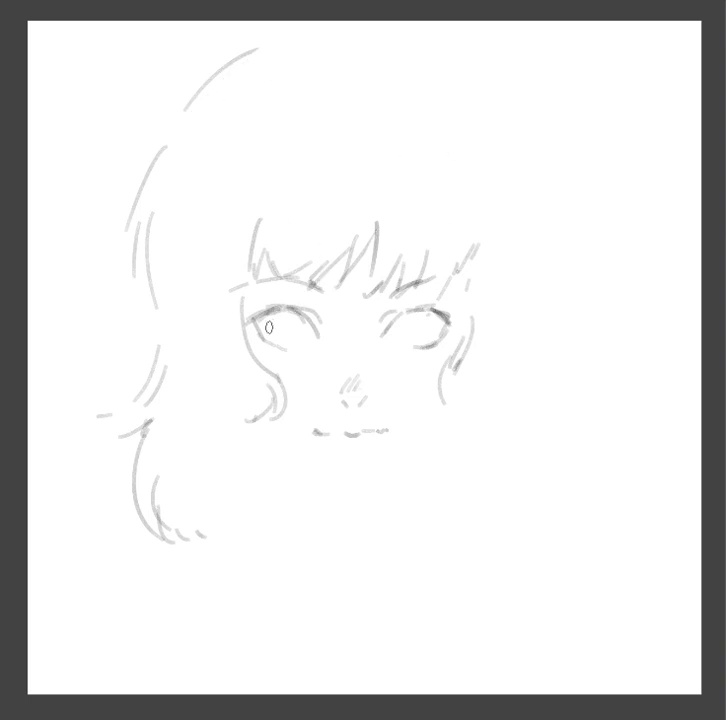
Draw round irises in both eyes, redoing the left one with undo
left_click_drag(267, 316, 274, 343)
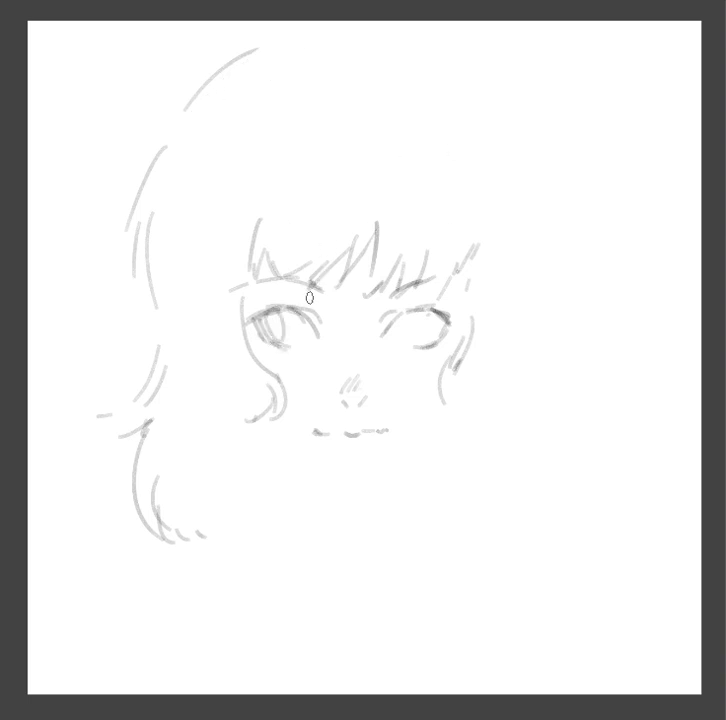
left_click_drag(393, 320, 408, 305)
key("ctrl+z")
key("ctrl+z")
left_click_drag(280, 316, 301, 326)
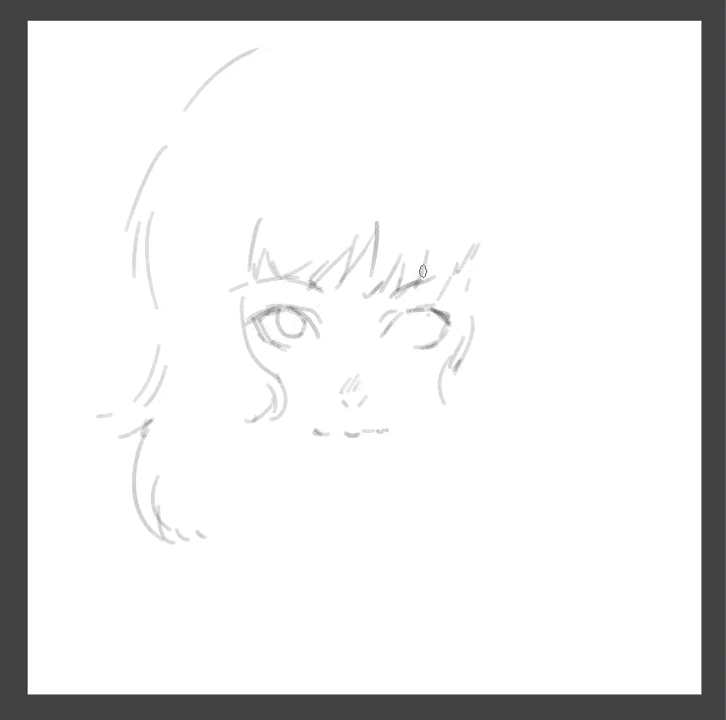
key("ctrl+z")
mouse_move(280, 318)
left_mouse_down()
mouse_move(280, 332)
mouse_move(275, 324)
mouse_move(292, 335)
mouse_move(310, 324)
left_mouse_up()
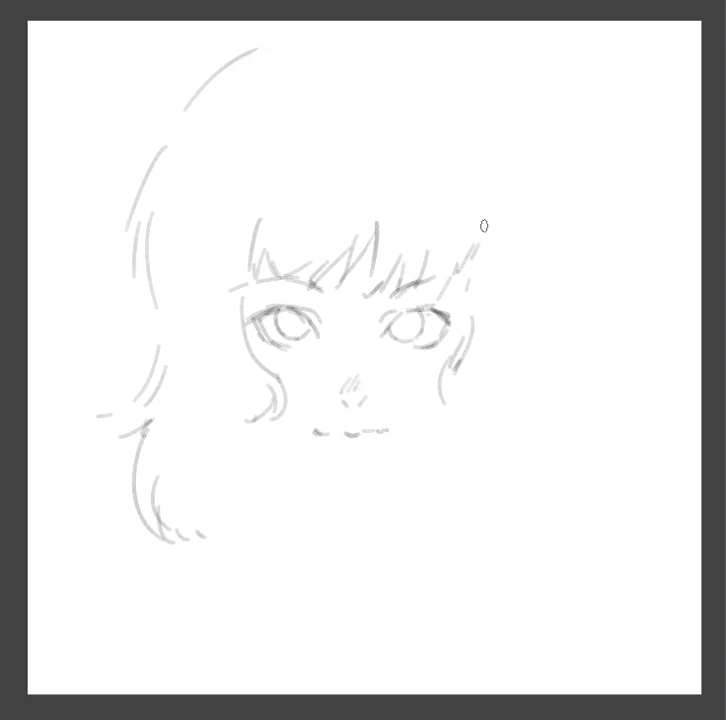
left_click_drag(478, 240, 465, 261)
mouse_move(316, 338)
left_mouse_down()
mouse_move(313, 318)
mouse_move(292, 305)
mouse_move(275, 313)
mouse_move(294, 333)
left_mouse_up()
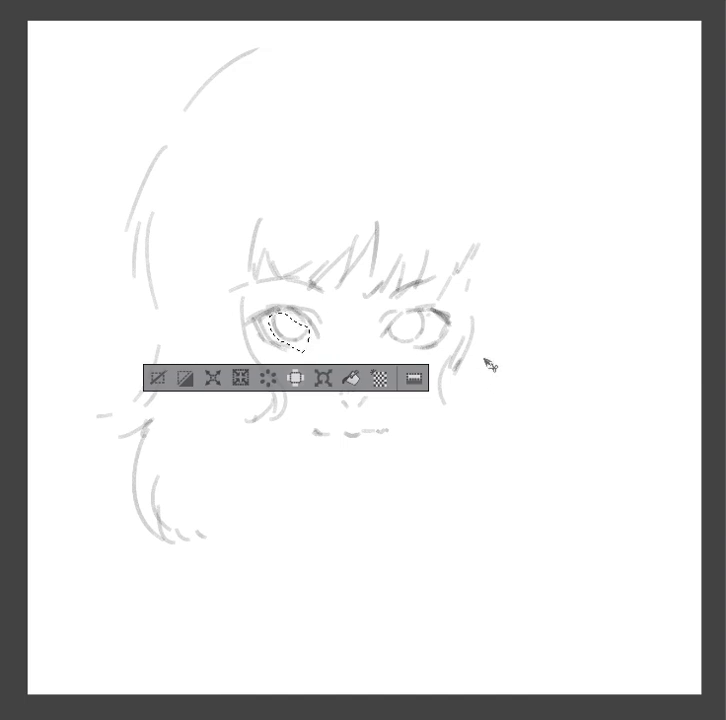
Adjust the left iris, add a stroke to the right iris, and lasso the right eye
key("ctrl+d")
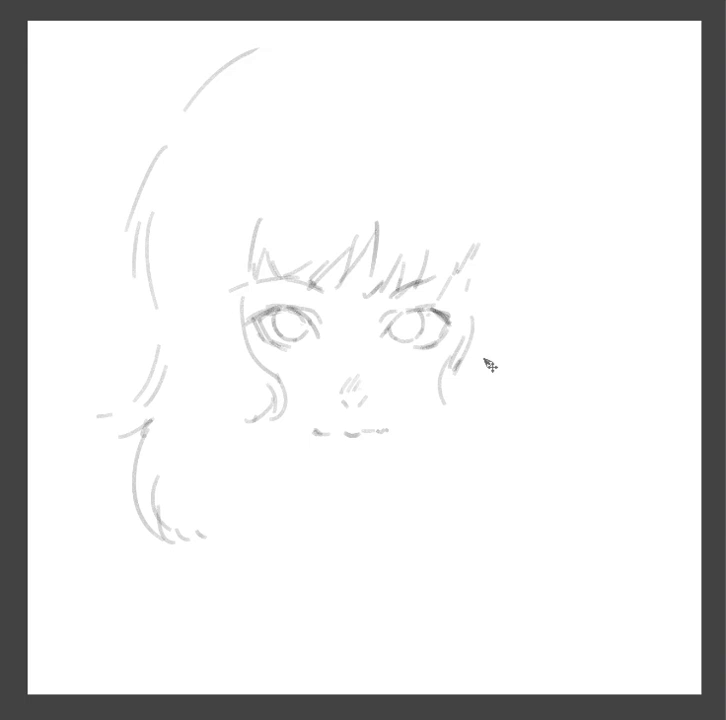
left_click_drag(430, 331, 428, 306)
left_click_drag(429, 304, 384, 345)
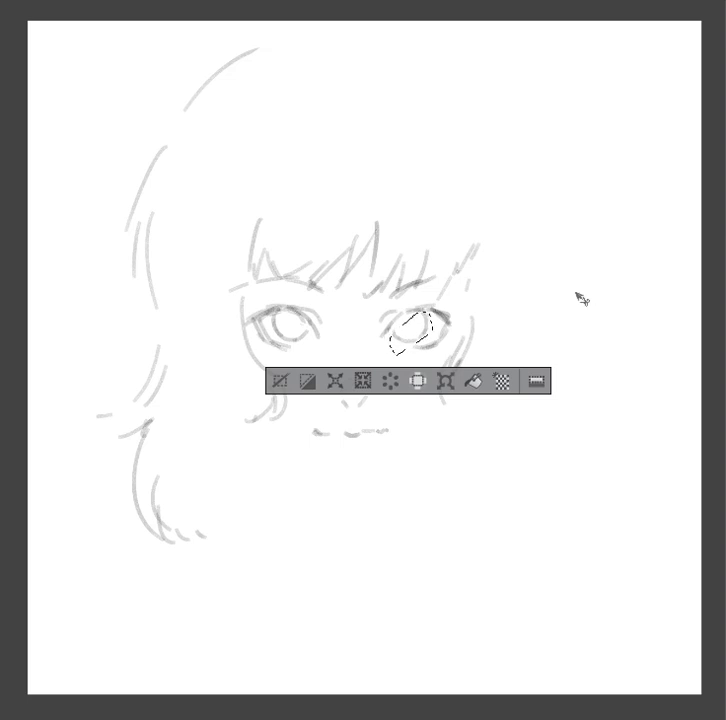
Darken the right eye's outer corner and upper eyelid, then shrink the brush
key("ctrl+d")
left_click_drag(434, 314, 451, 318)
left_click_drag(405, 292, 439, 289)
key("bracketleft")
key("bracketleft")
key("bracketleft")
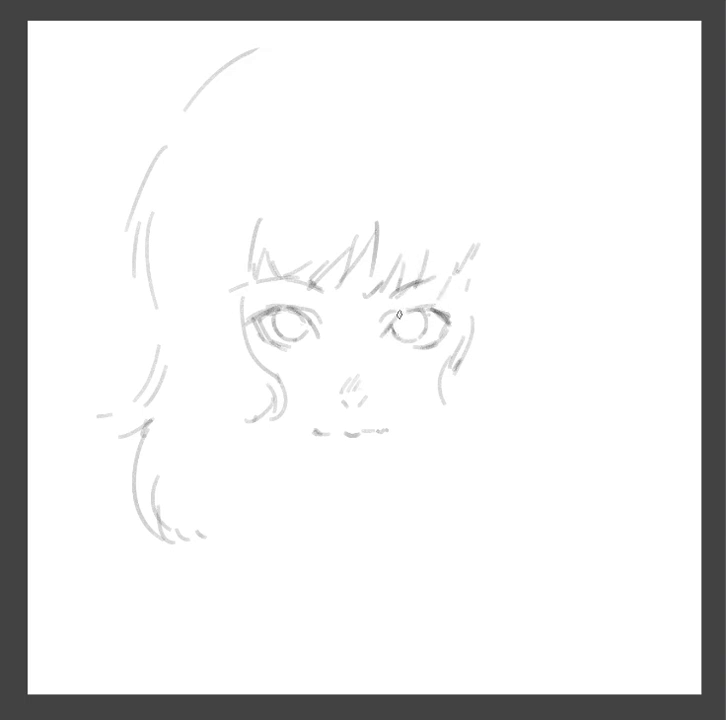
Ink darker, thicker upper lash lines on both eyes
mouse_move(383, 331)
left_mouse_down()
mouse_move(410, 309)
mouse_move(446, 318)
left_mouse_up()
left_click_drag(250, 320, 282, 313)
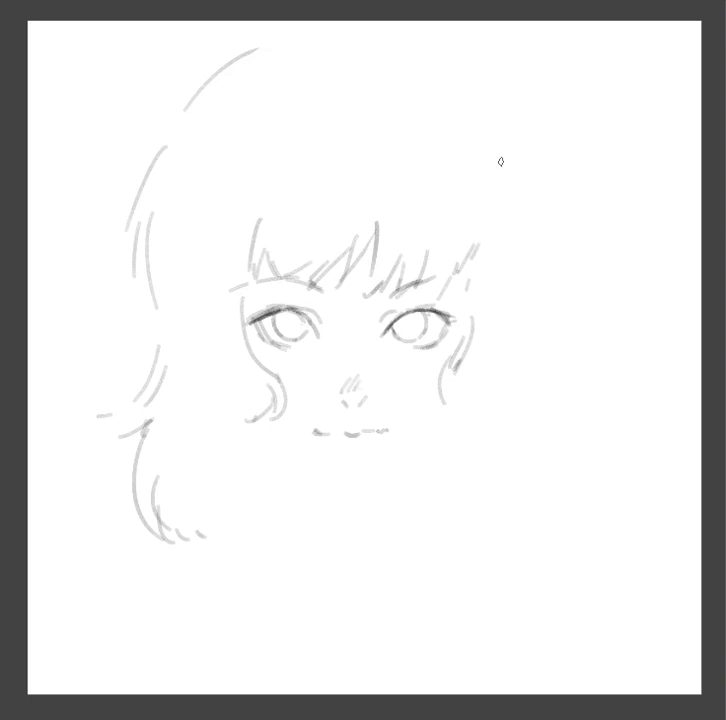
left_click_drag(150, 212, 141, 279)
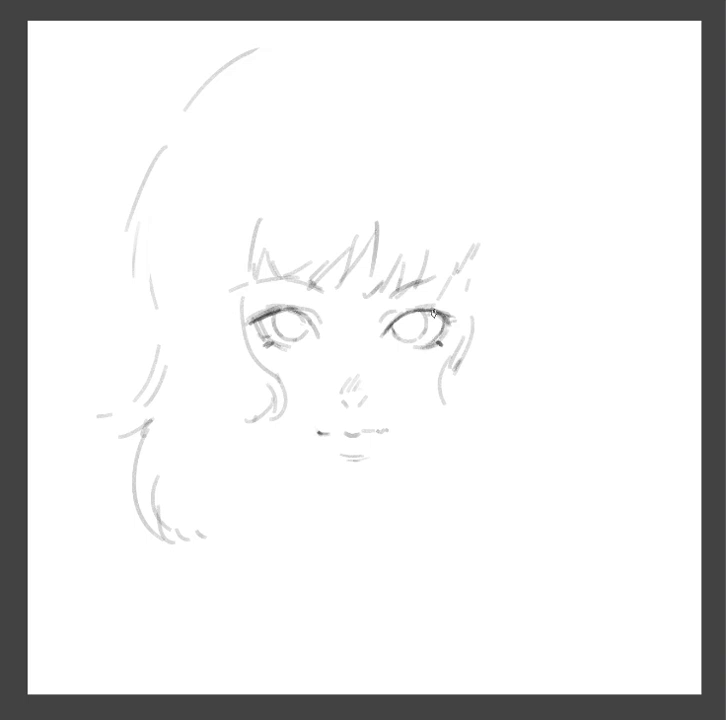
left_click_drag(432, 312, 451, 323)
left_click_drag(253, 322, 276, 309)
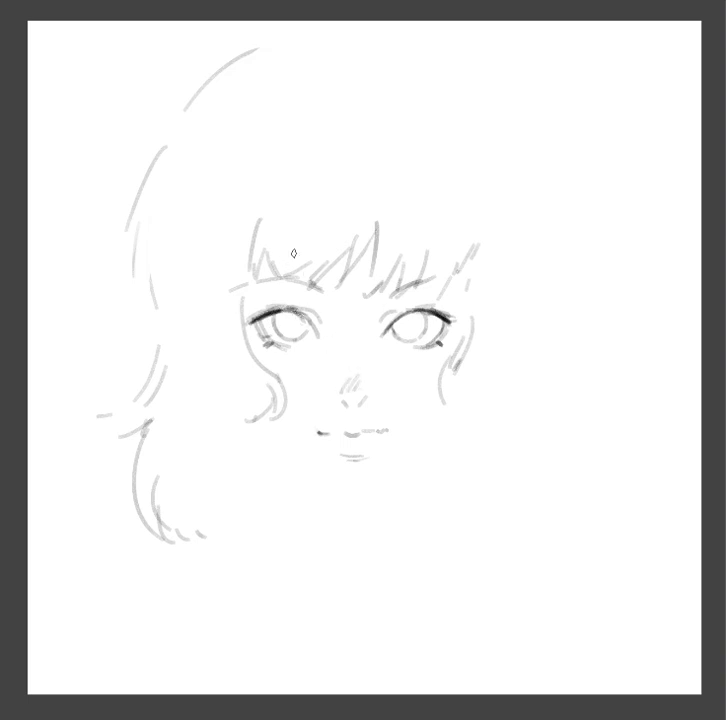
Trace the cheek contours and jaw to a V-shaped chin, and darken the left hair line
mouse_move(256, 224)
left_mouse_down()
mouse_move(251, 288)
mouse_move(264, 298)
mouse_move(247, 339)
left_mouse_up()
mouse_move(243, 290)
left_mouse_down()
mouse_move(250, 345)
mouse_move(286, 410)
left_mouse_up()
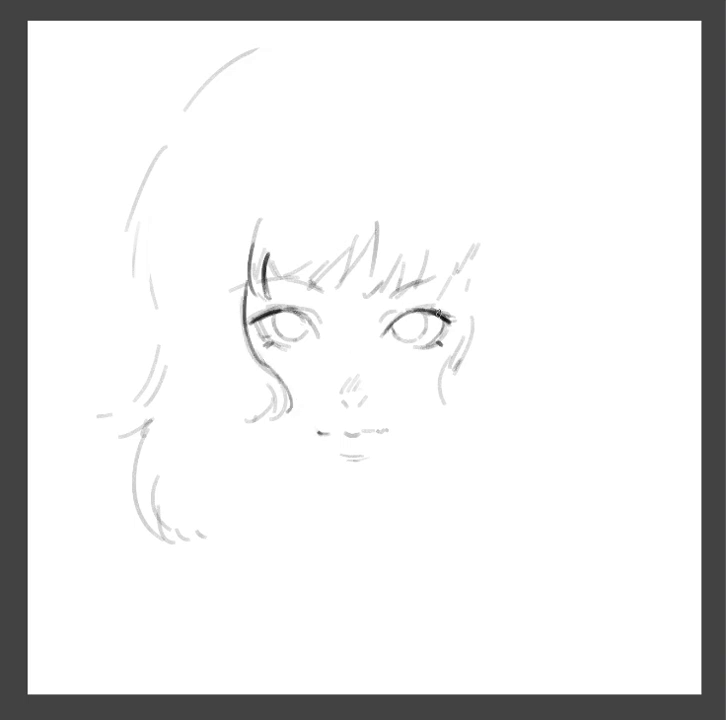
left_click_drag(440, 350, 430, 400)
mouse_move(346, 482)
left_mouse_down()
mouse_move(368, 479)
mouse_move(418, 450)
left_mouse_up()
left_click_drag(372, 477, 420, 445)
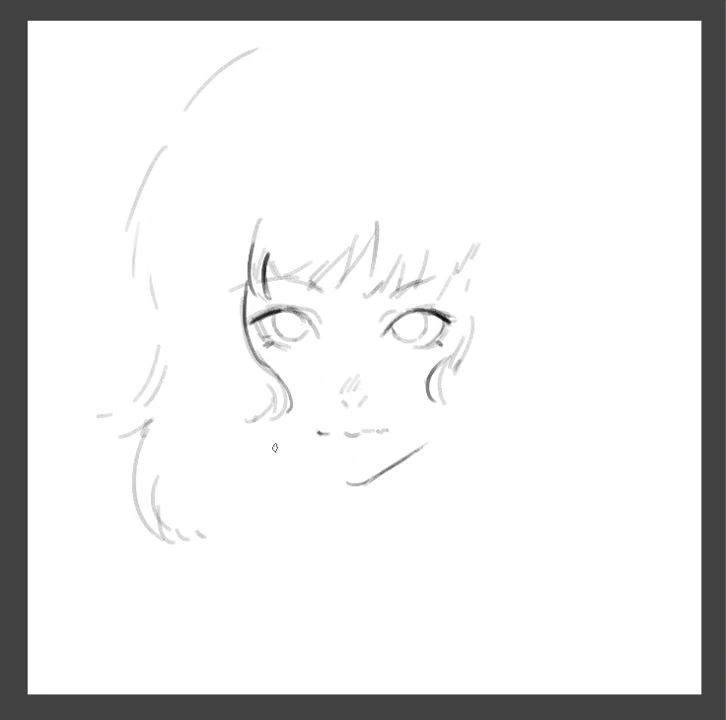
left_click_drag(263, 433, 337, 480)
mouse_move(248, 72)
left_mouse_down()
mouse_move(175, 204)
mouse_move(160, 335)
left_mouse_up()
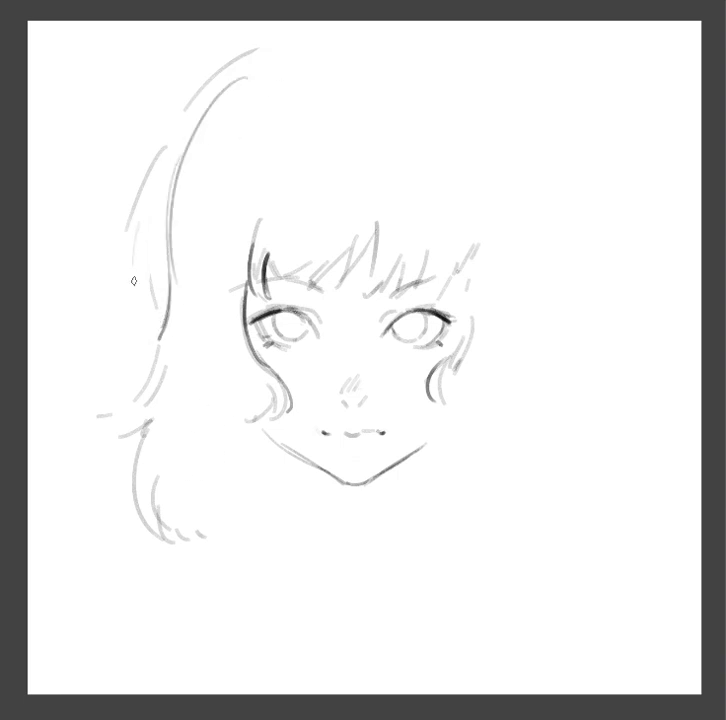
Redraw a bolder left hair outline and add strands on the head's right side
left_click_drag(185, 105, 281, 54)
mouse_move(181, 199)
left_mouse_down()
mouse_move(162, 269)
mouse_move(175, 224)
left_mouse_up()
mouse_move(211, 85)
left_mouse_down()
mouse_move(180, 147)
mouse_move(150, 313)
mouse_move(128, 385)
left_mouse_up()
mouse_move(530, 345)
left_mouse_down()
mouse_move(518, 250)
mouse_move(525, 320)
left_mouse_up()
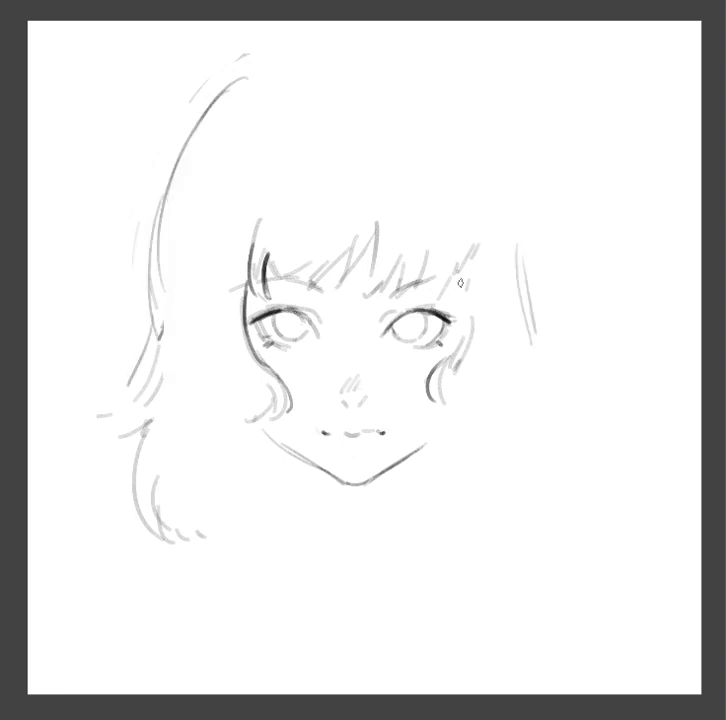
Rework the bang strands across the forehead out to the right end
left_click_drag(266, 252, 263, 292)
mouse_move(278, 280)
left_mouse_down()
mouse_move(270, 240)
mouse_move(318, 290)
mouse_move(332, 222)
left_mouse_up()
key("ctrl+z")
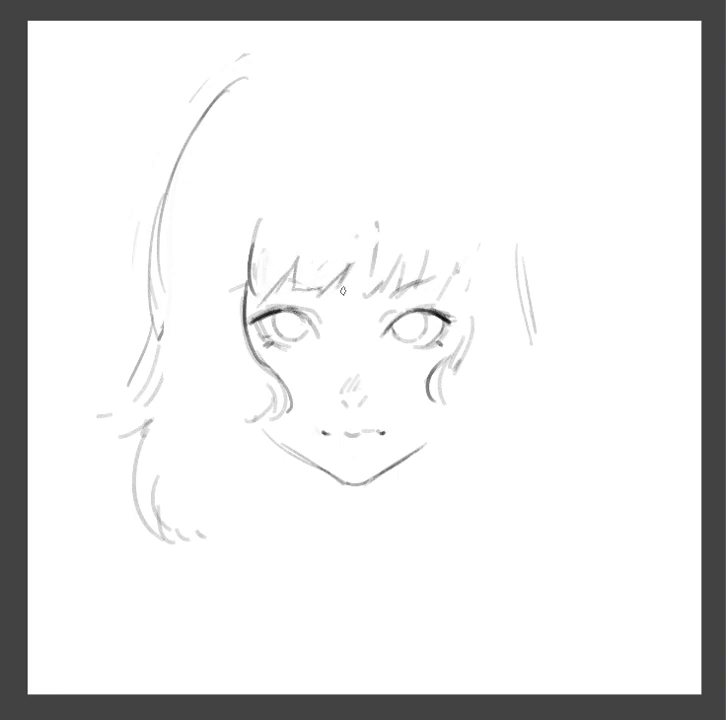
left_click_drag(372, 247, 358, 296)
left_click_drag(404, 258, 392, 296)
mouse_move(414, 287)
left_mouse_down()
mouse_move(443, 268)
mouse_move(452, 330)
left_mouse_up()
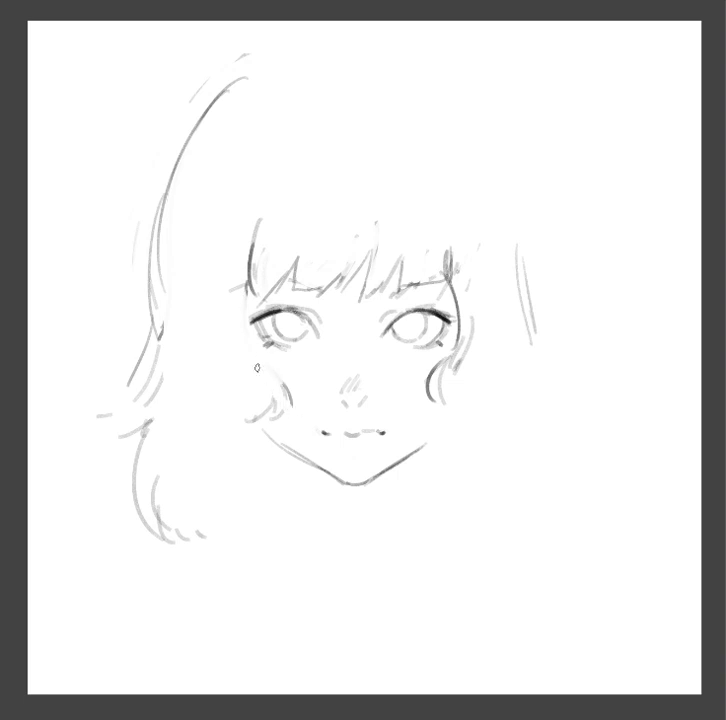
Redefine the left cheek and jaw and extend the right cheek contour
left_click_drag(252, 285, 244, 412)
left_click_drag(242, 350, 264, 412)
left_click_drag(238, 352, 290, 440)
left_click_drag(460, 376, 428, 438)
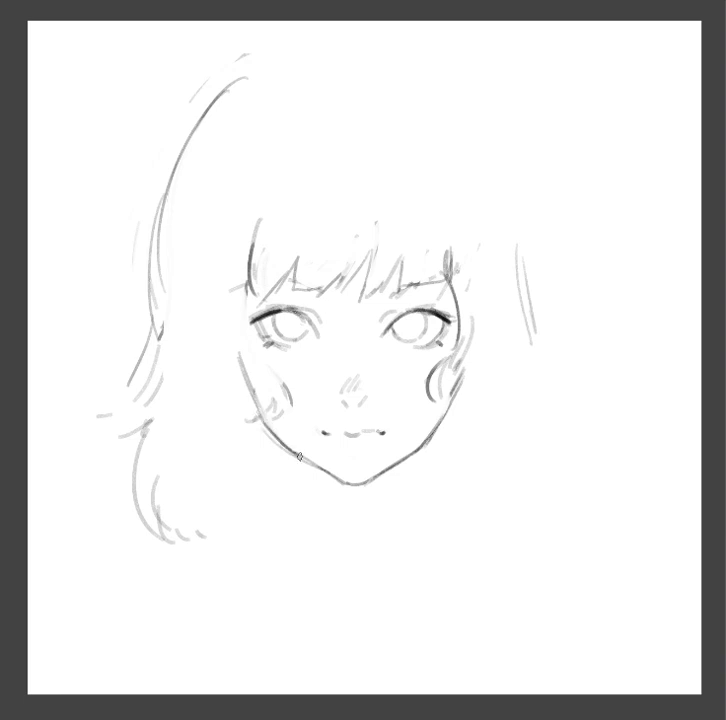
Draw the left and right neck lines below the jaw, then mirror the view
mouse_move(307, 512)
left_mouse_down()
mouse_move(306, 430)
mouse_move(309, 527)
left_mouse_up()
mouse_move(397, 457)
left_mouse_down()
mouse_move(397, 521)
mouse_move(400, 516)
left_mouse_up()
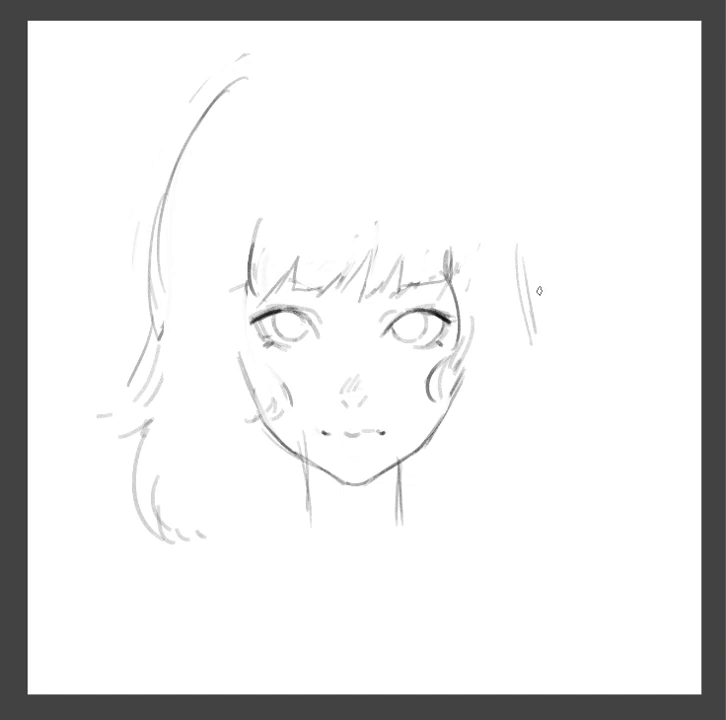
key("ctrl+z")
key("ctrl+z")
key("ctrl+z")
key("ctrl+z")
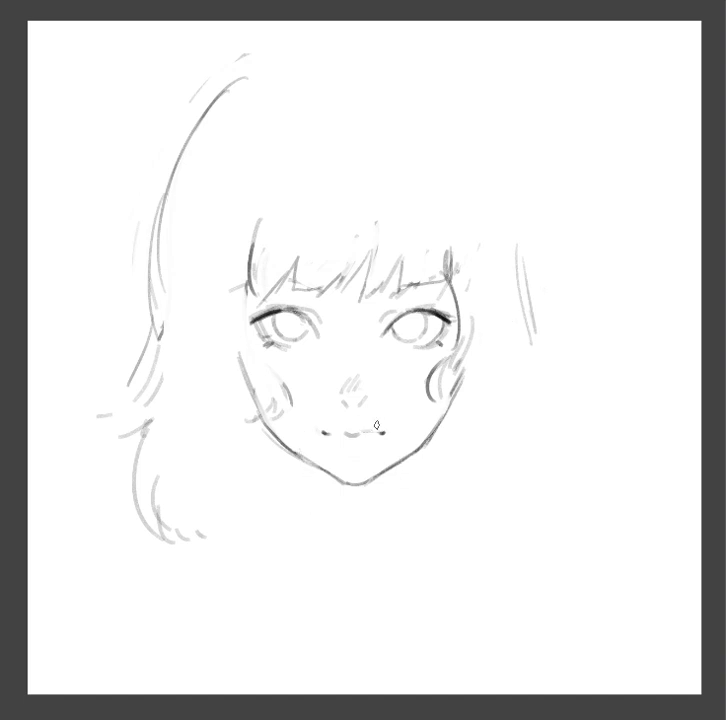
left_click_drag(299, 457, 297, 527)
left_click_drag(405, 452, 410, 515)
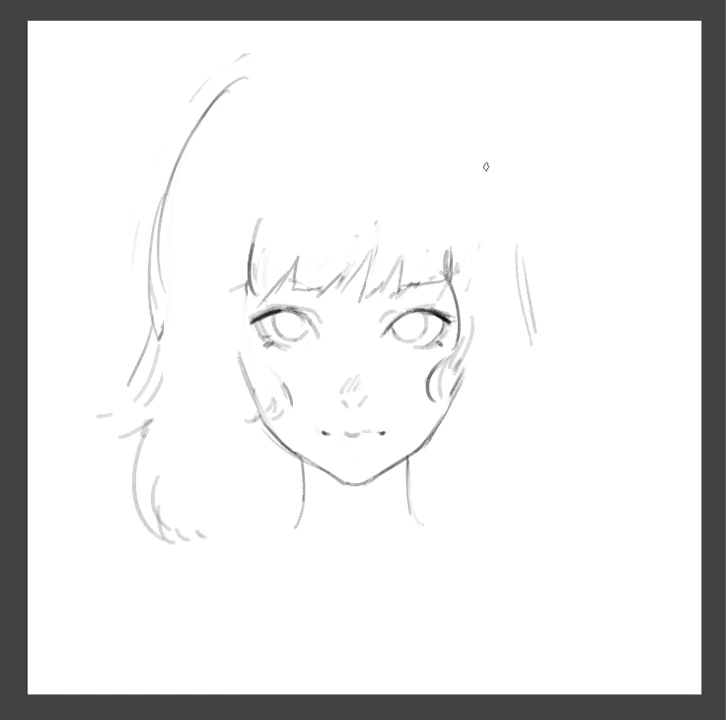
key("m")
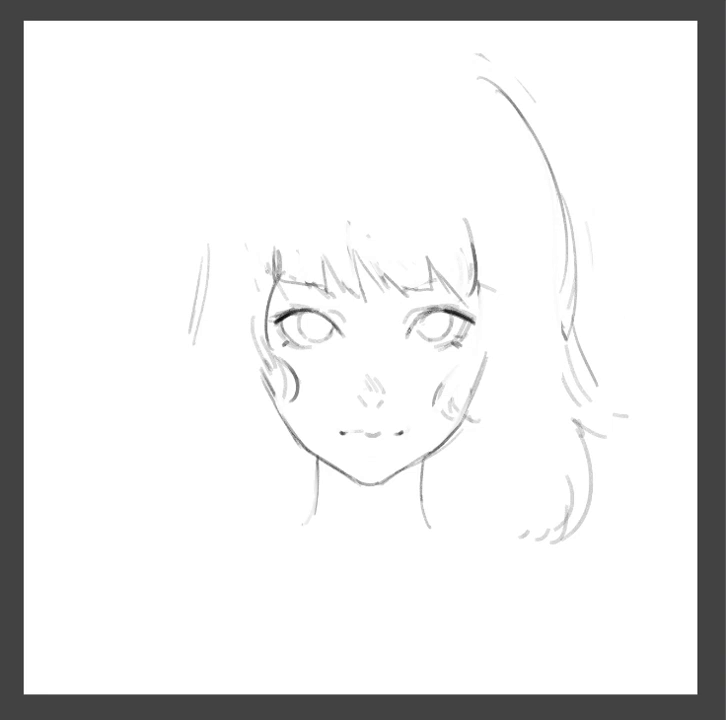
Darken both eyes' lashes and retrace the left jaw from cheek to chin darker
mouse_move(420, 318)
left_mouse_down()
mouse_move(460, 308)
mouse_move(440, 343)
left_mouse_up()
left_click_drag(282, 318, 290, 322)
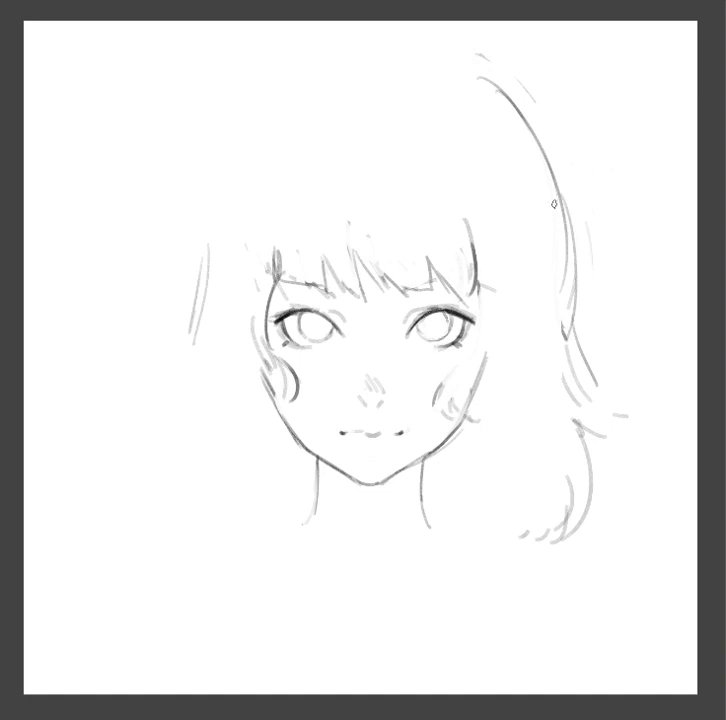
mouse_move(272, 392)
left_mouse_down()
mouse_move(321, 457)
mouse_move(308, 440)
mouse_move(318, 448)
left_mouse_up()
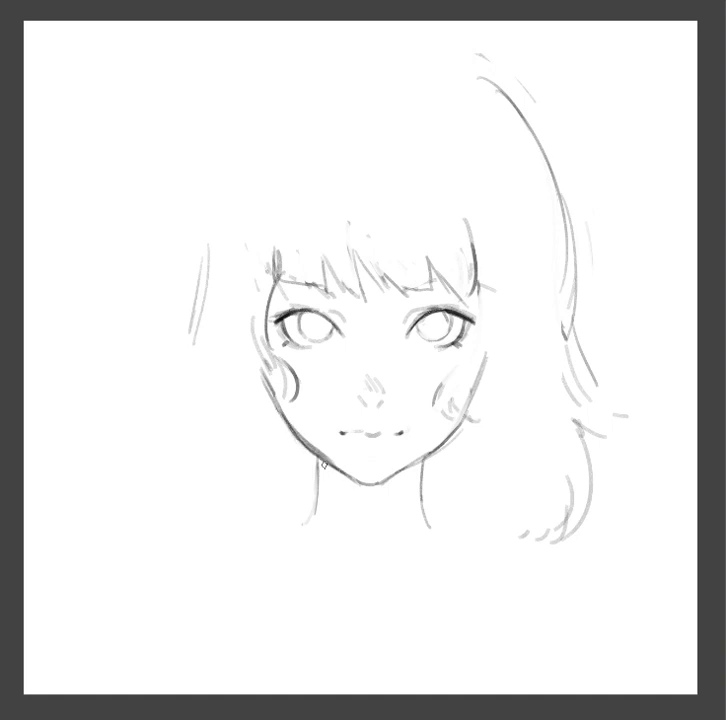
mouse_move(302, 440)
left_mouse_down()
mouse_move(383, 478)
mouse_move(410, 466)
mouse_move(454, 425)
mouse_move(440, 372)
mouse_move(400, 430)
mouse_move(449, 434)
mouse_move(489, 382)
left_mouse_up()
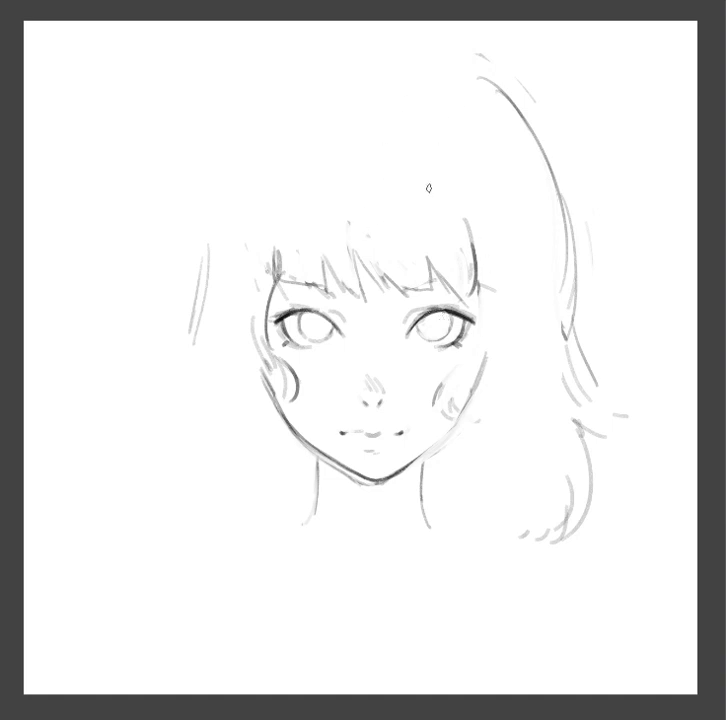
left_click_drag(254, 338, 271, 404)
Redraw the left jaw darker and sketch new curves along the head's top
key("ctrl+z")
left_click_drag(243, 337, 276, 405)
mouse_move(196, 222)
left_mouse_down()
mouse_move(268, 115)
mouse_move(360, 60)
left_mouse_up()
left_click_drag(285, 88, 455, 55)
Fade the right-side and upper-left hair arc strokes, then mirror the canvas
left_click_drag(525, 132, 523, 162)
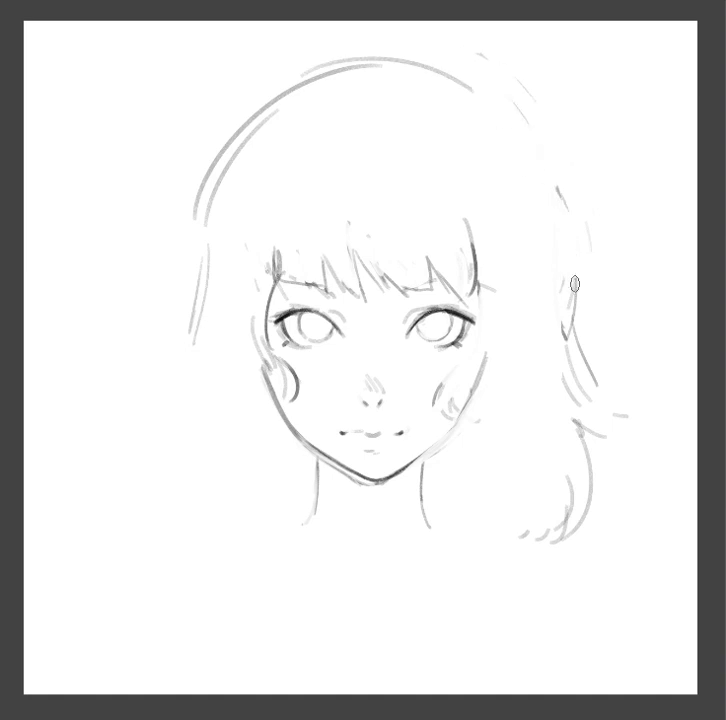
mouse_move(246, 147)
left_mouse_down()
mouse_move(209, 177)
mouse_move(326, 84)
left_mouse_up()
key("ctrl+z")
left_click_drag(281, 115, 356, 52)
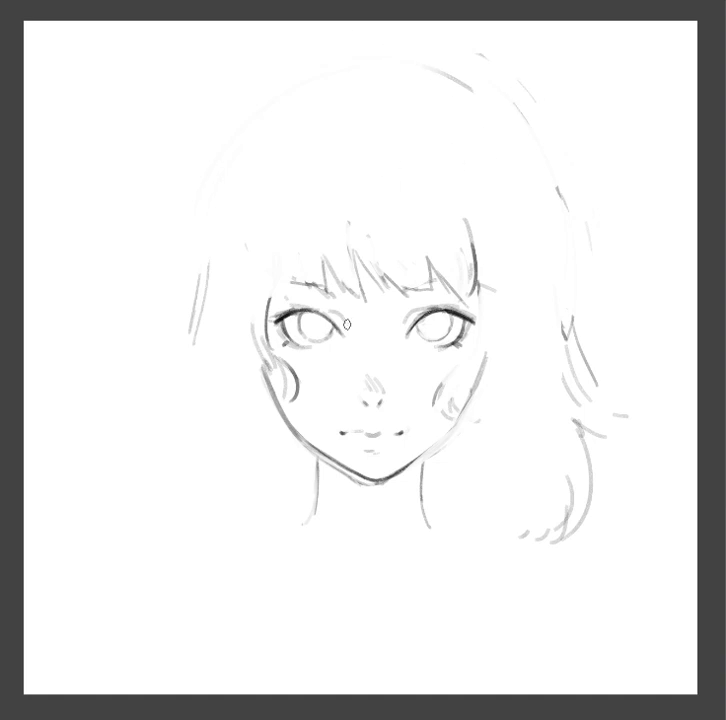
key("m")
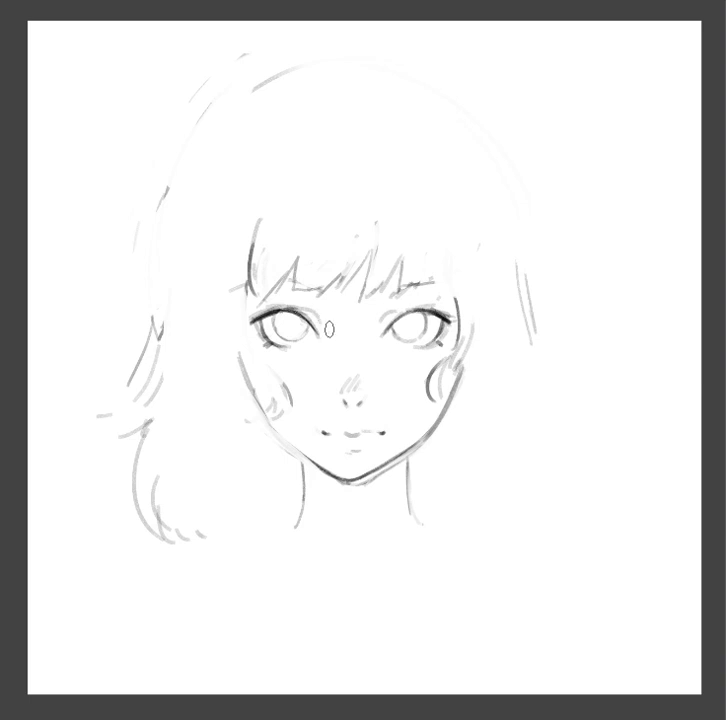
Erase the long left hair strands, curve the left cheek, and darken the left eyelid
left_click_drag(319, 313, 326, 332)
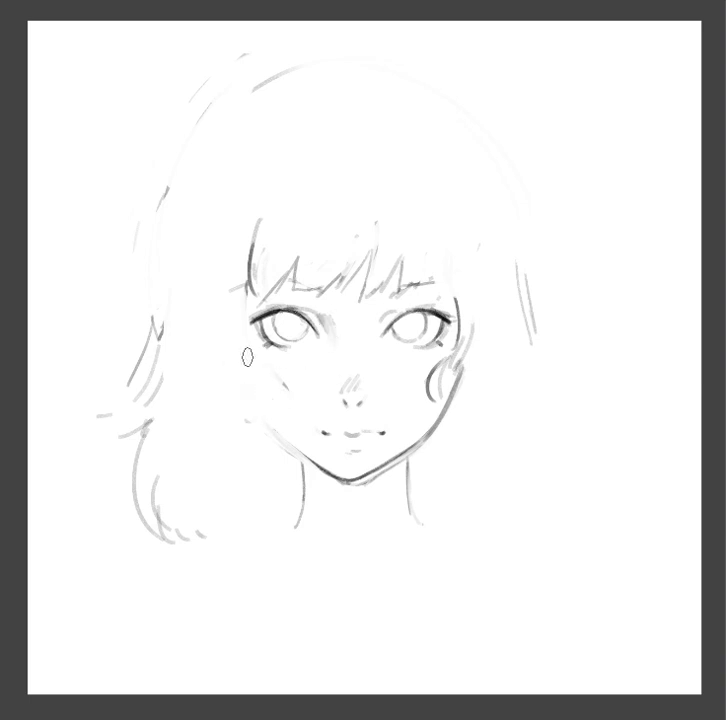
mouse_move(242, 308)
left_mouse_down()
mouse_move(292, 390)
mouse_move(290, 412)
left_mouse_up()
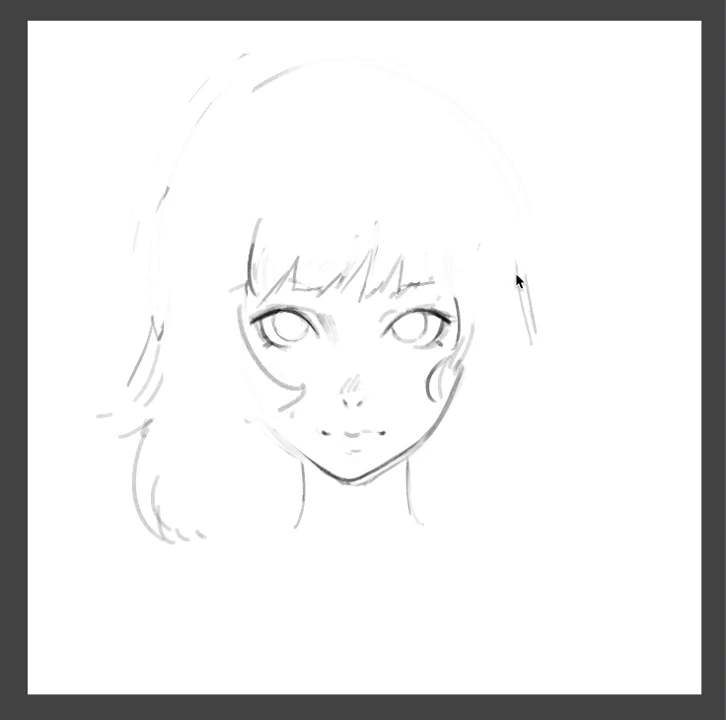
mouse_move(176, 252)
left_mouse_down()
mouse_move(143, 392)
mouse_move(130, 518)
mouse_move(130, 248)
left_mouse_up()
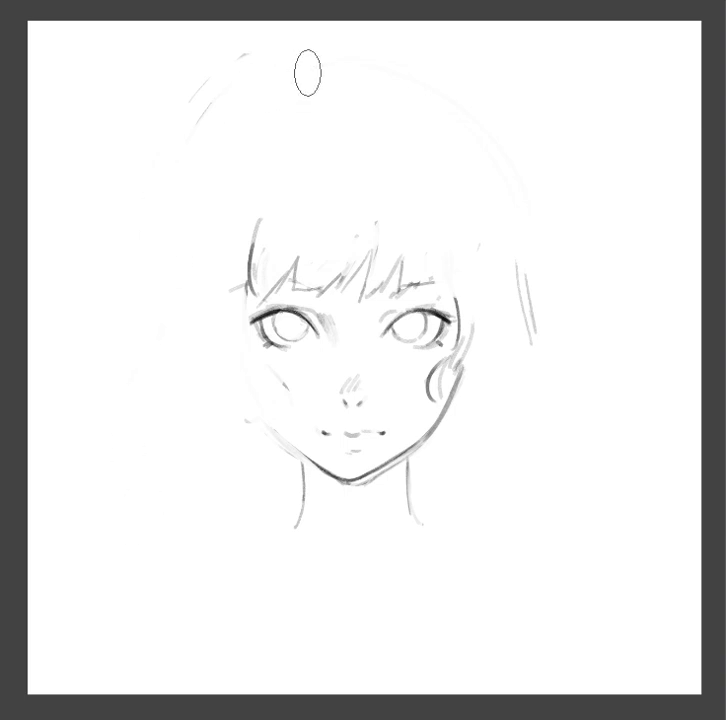
mouse_move(247, 215)
left_mouse_down()
mouse_move(246, 288)
mouse_move(275, 204)
left_mouse_up()
key("ctrl+z")
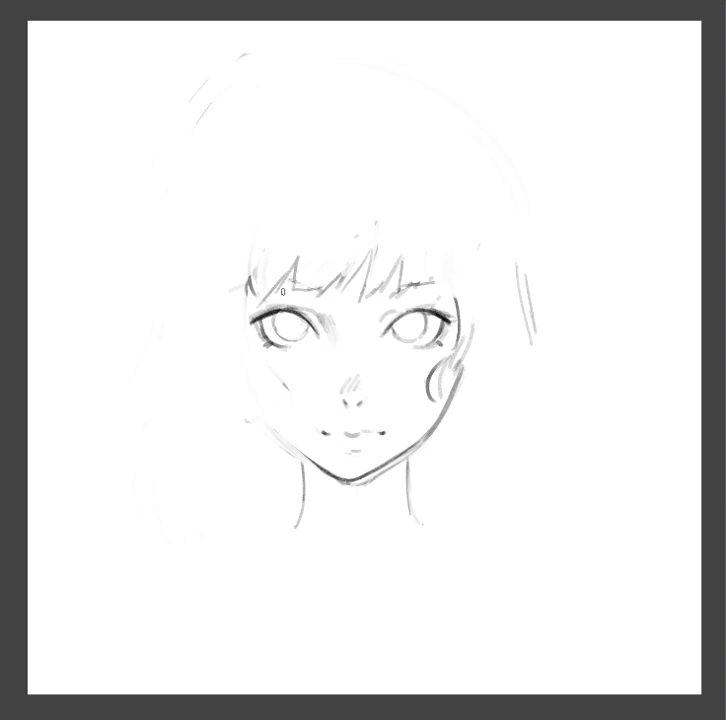
left_click_drag(254, 318, 283, 307)
Darken both upper eyelids and hatch blush on the left and right cheeks
left_click_drag(385, 317, 437, 307)
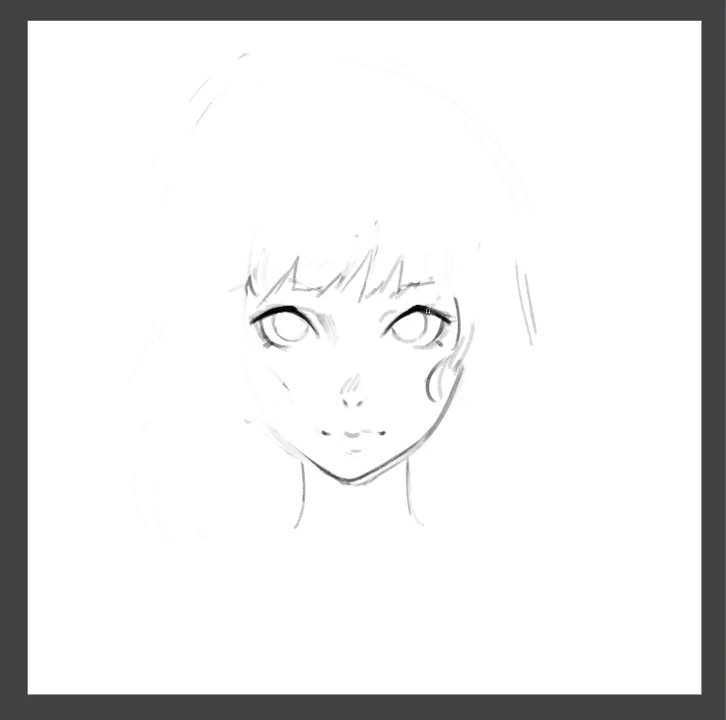
key("m")
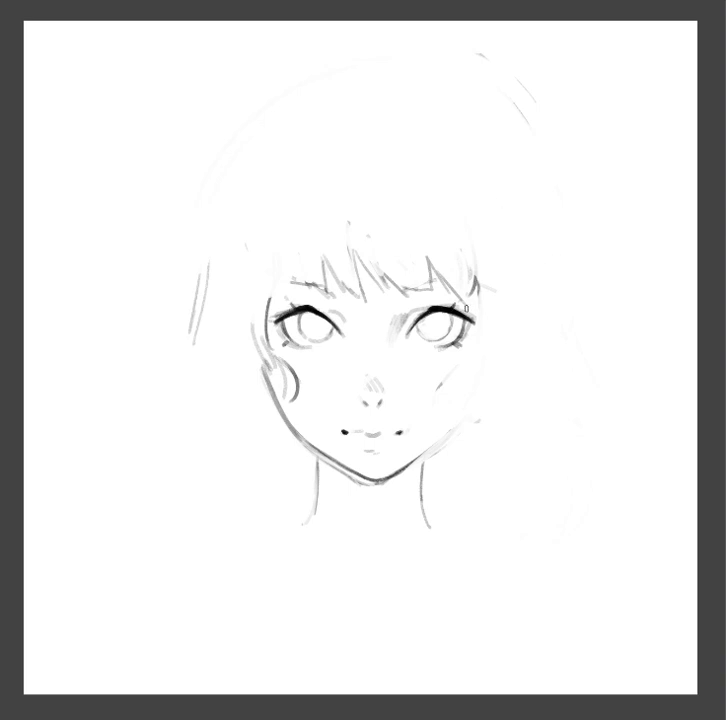
left_click_drag(287, 308, 275, 315)
left_click_drag(267, 369, 301, 353)
left_click_drag(265, 370, 326, 351)
left_click_drag(438, 371, 478, 355)
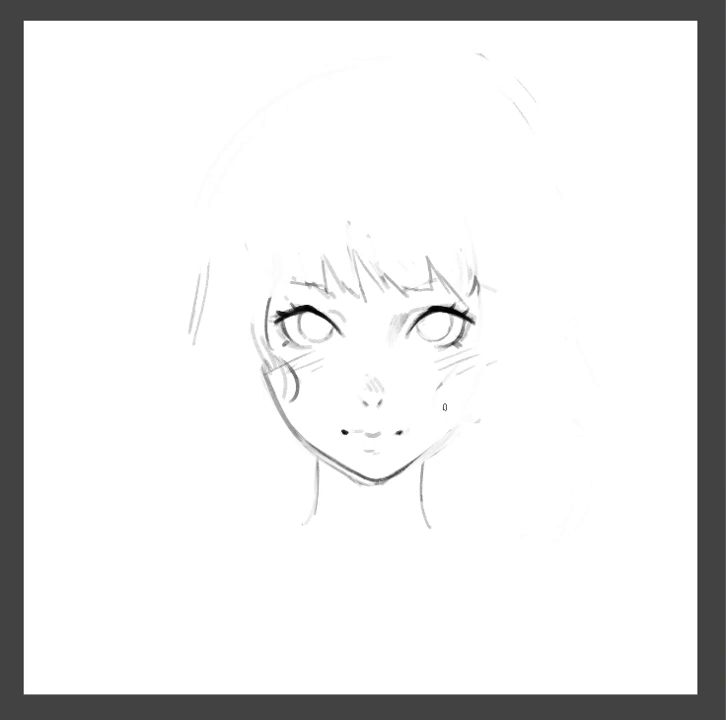
Ink the right jaw line firmly and flip the canvas horizontally to check
left_click_drag(367, 480, 440, 446)
left_click_drag(375, 482, 476, 414)
key("h")
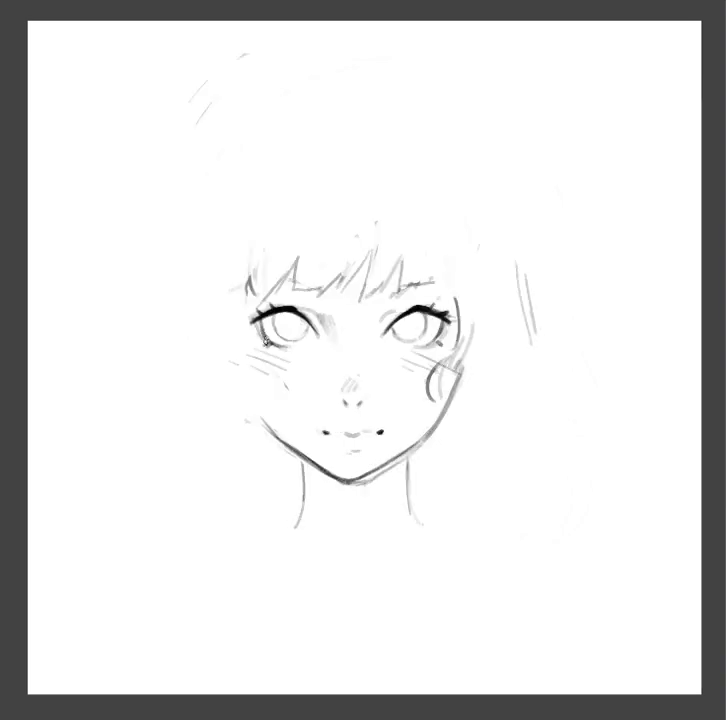
key("ctrl+shift+h")
Sketch the left cheek outline and ink the lower-left jawline down to the chin
mouse_move(246, 330)
left_mouse_down()
mouse_move(248, 360)
mouse_move(275, 413)
mouse_move(253, 402)
left_mouse_up()
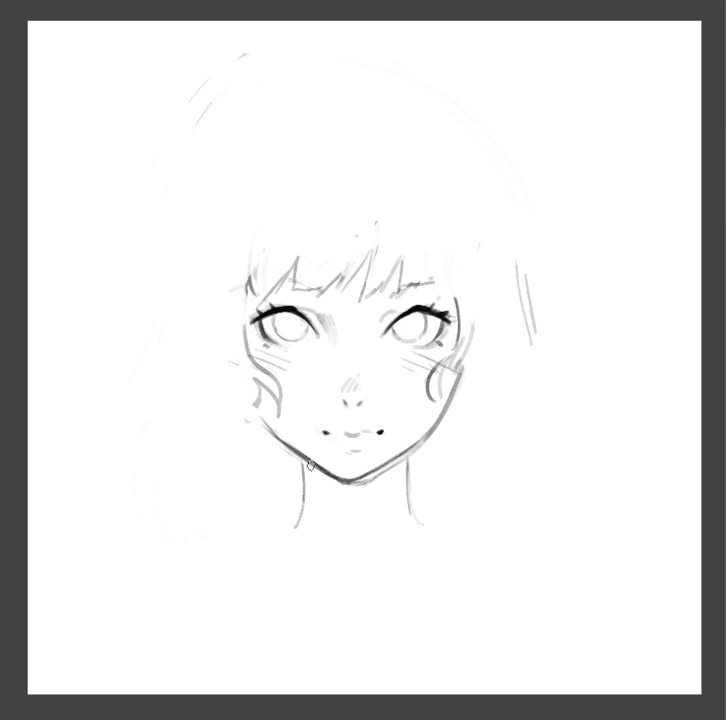
left_click_drag(304, 459, 347, 485)
key("ctrl+z")
left_click_drag(275, 440, 360, 482)
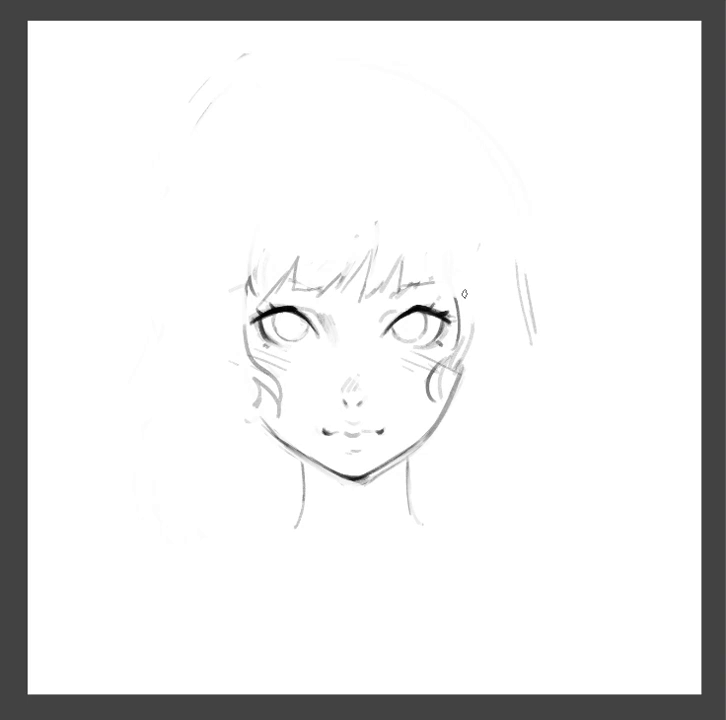
left_click_drag(343, 398, 353, 405)
Undo trial nose marks, a left hair outline and left cheek curves
key("ctrl+z")
key("ctrl+z")
mouse_move(245, 100)
left_mouse_down()
mouse_move(121, 335)
mouse_move(210, 378)
left_mouse_up()
key("ctrl+z")
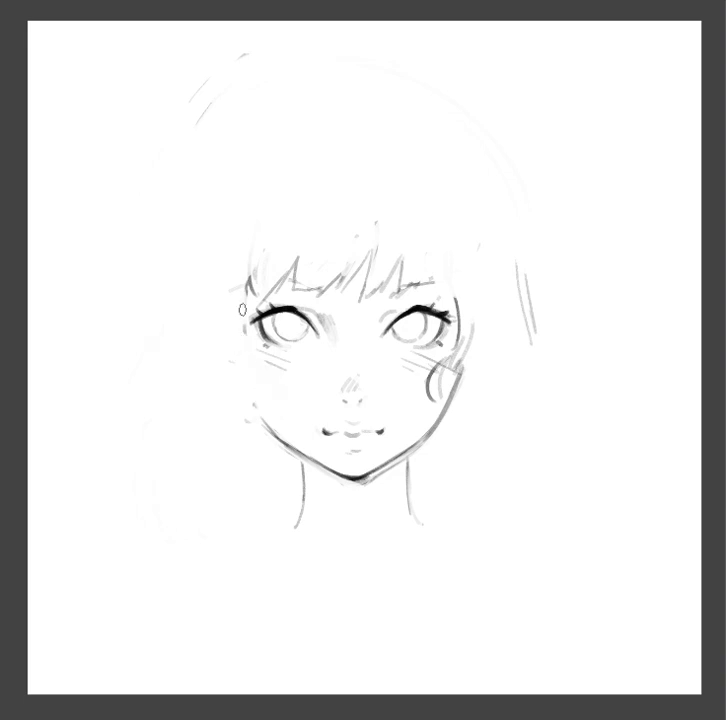
left_click_drag(243, 302, 275, 381)
left_click_drag(232, 350, 281, 385)
key("ctrl+z")
key("ctrl+z")
Erase and redraw darker left cheek curves, and add a curl on the right cheek edge
mouse_move(250, 376)
left_mouse_down()
mouse_move(268, 400)
mouse_move(292, 405)
left_mouse_up()
left_click_drag(243, 308, 259, 400)
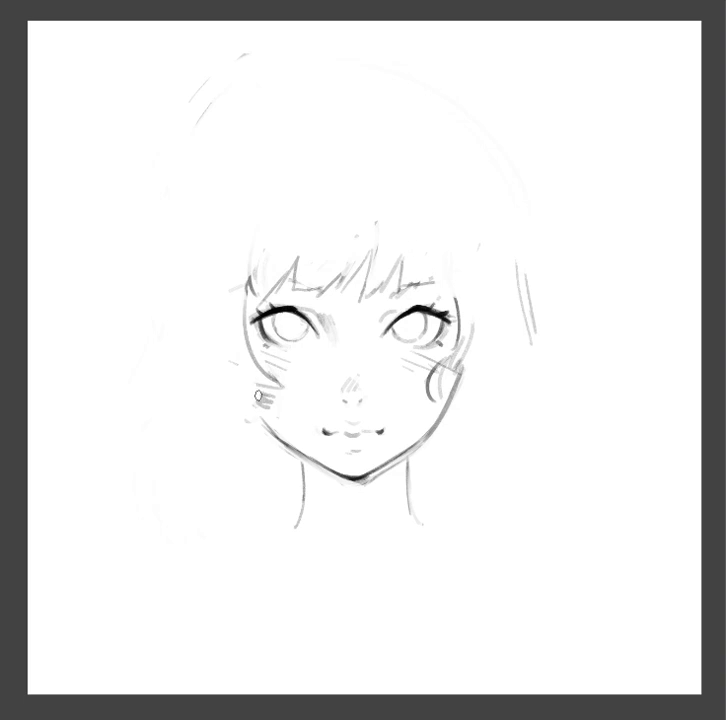
mouse_move(284, 402)
left_mouse_down()
mouse_move(288, 420)
mouse_move(280, 418)
left_mouse_up()
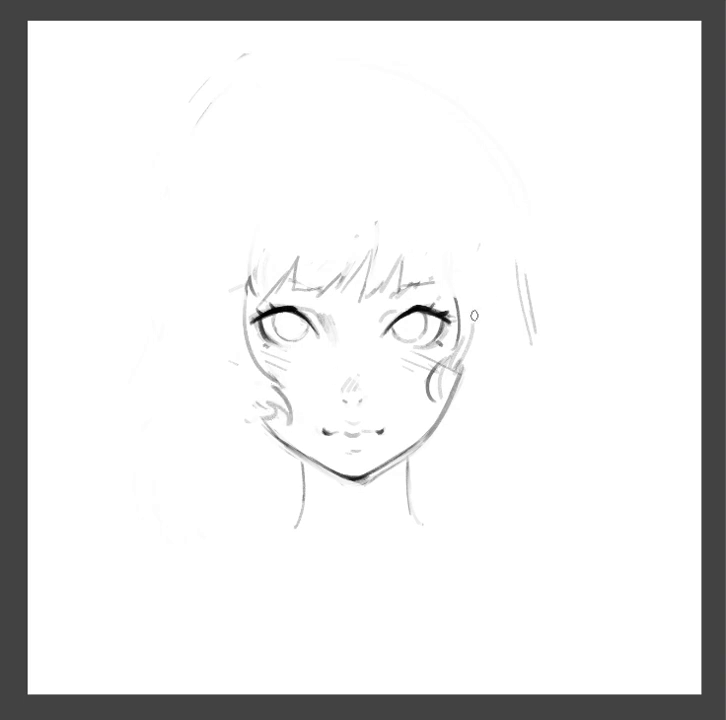
left_click_drag(427, 374, 428, 402)
mouse_move(451, 325)
left_mouse_down()
mouse_move(430, 371)
mouse_move(434, 408)
mouse_move(440, 370)
left_mouse_up()
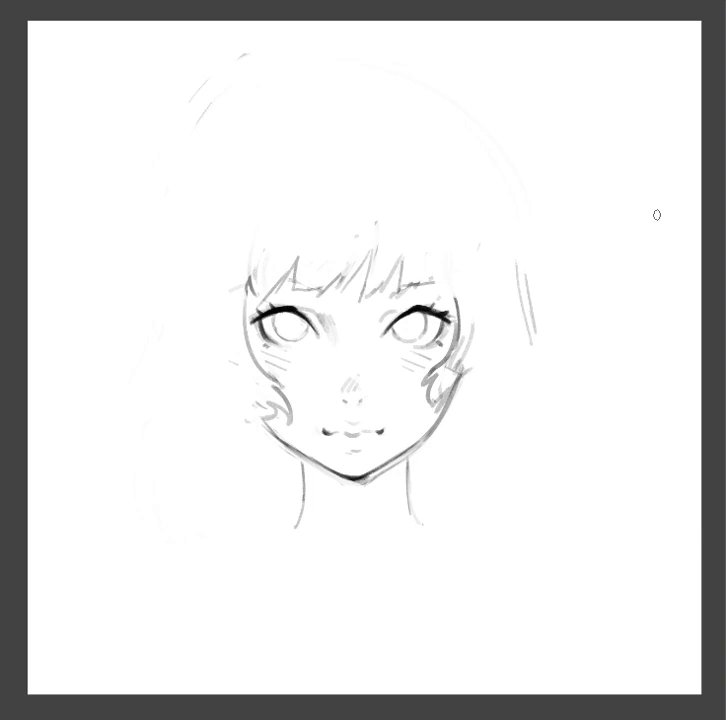
Sketch the hair outline around the head and a bold C-curve on the right cheek
left_click_drag(190, 185, 117, 370)
mouse_move(160, 325)
left_mouse_down()
mouse_move(190, 386)
mouse_move(237, 413)
left_mouse_up()
mouse_move(479, 407)
left_mouse_down()
mouse_move(596, 335)
mouse_move(207, 120)
left_mouse_up()
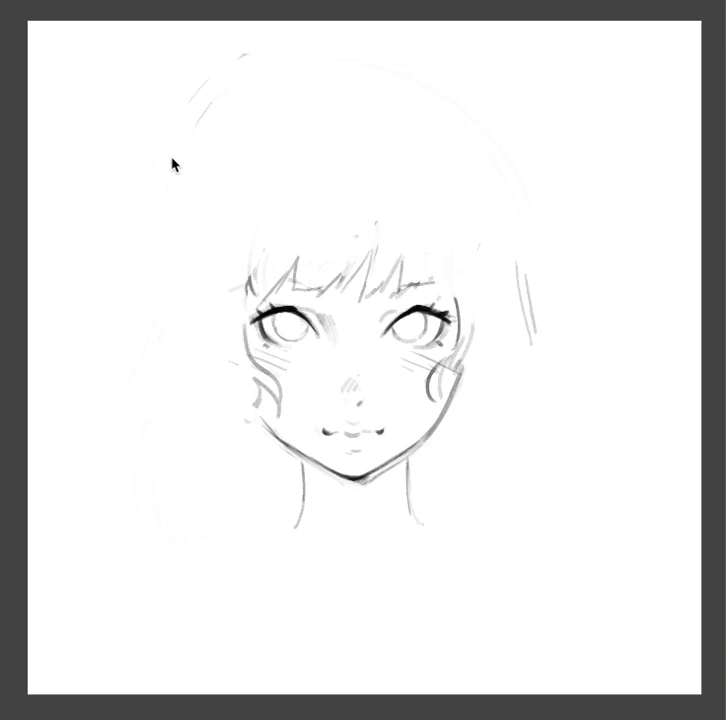
key("ctrl+z")
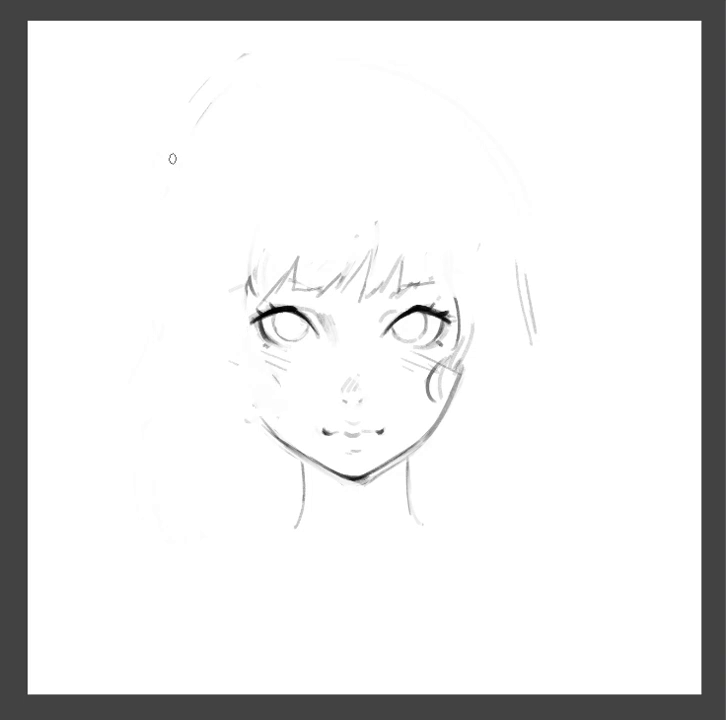
key("ctrl+shift+z")
mouse_move(441, 397)
left_mouse_down()
mouse_move(462, 348)
mouse_move(437, 438)
left_mouse_up()
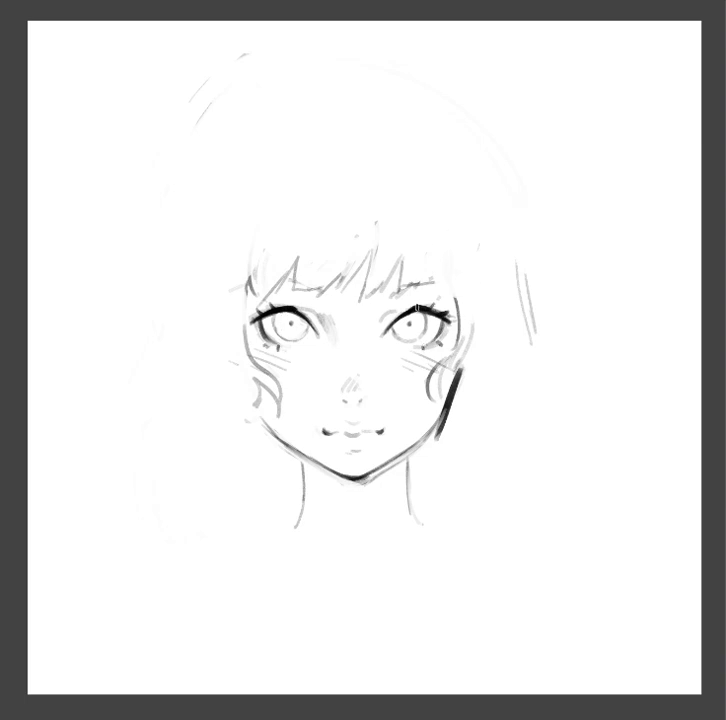
key("ctrl+z")
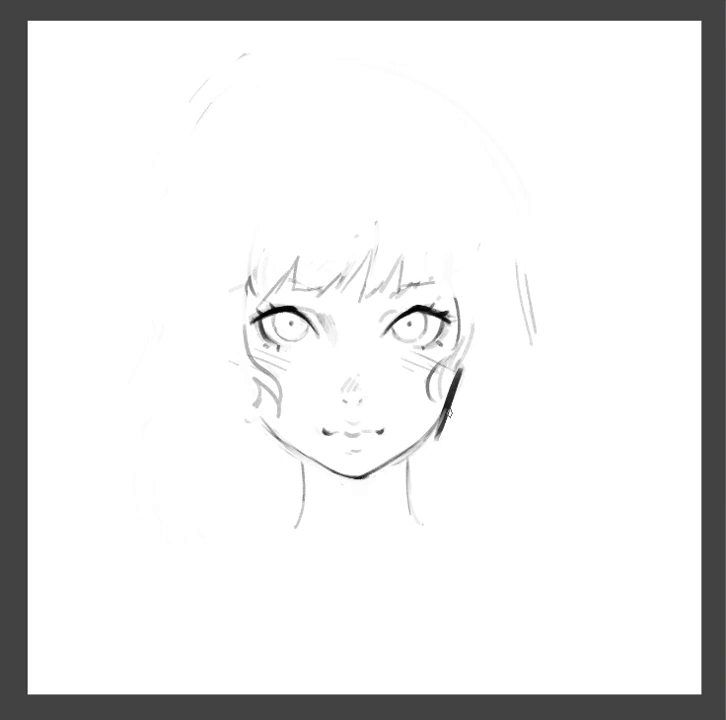
Draw the choker curve across the neck and a wavy bob outline around the face
left_click_drag(409, 461, 293, 516)
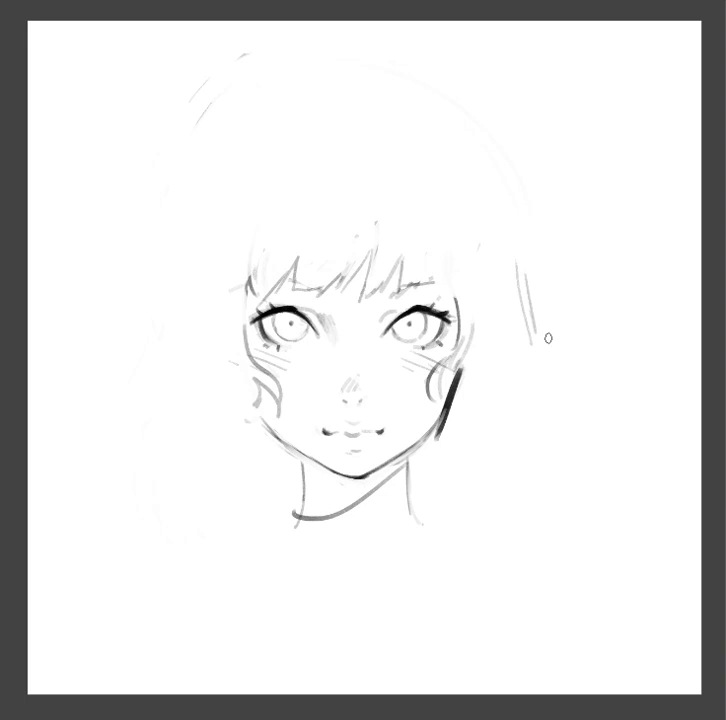
left_click_drag(287, 100, 185, 190)
left_click_drag(282, 78, 199, 175)
mouse_move(258, 80)
left_mouse_down()
mouse_move(178, 205)
mouse_move(173, 269)
mouse_move(165, 270)
mouse_move(168, 337)
mouse_move(157, 428)
mouse_move(176, 456)
mouse_move(212, 468)
mouse_move(233, 504)
mouse_move(283, 494)
left_mouse_up()
mouse_move(425, 497)
left_mouse_down()
mouse_move(528, 457)
mouse_move(540, 465)
mouse_move(572, 380)
mouse_move(531, 224)
mouse_move(342, 76)
mouse_move(494, 166)
left_mouse_up()
mouse_move(440, 100)
left_mouse_down()
mouse_move(519, 186)
mouse_move(533, 271)
left_mouse_up()
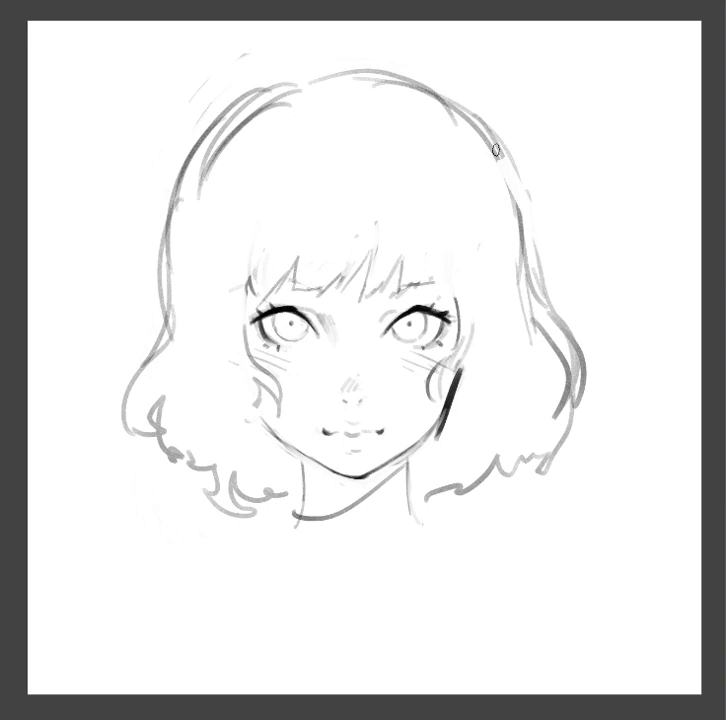
left_click_drag(222, 141, 167, 297)
mouse_move(214, 117)
left_mouse_down()
mouse_move(168, 250)
mouse_move(270, 75)
mouse_move(345, 68)
left_mouse_up()
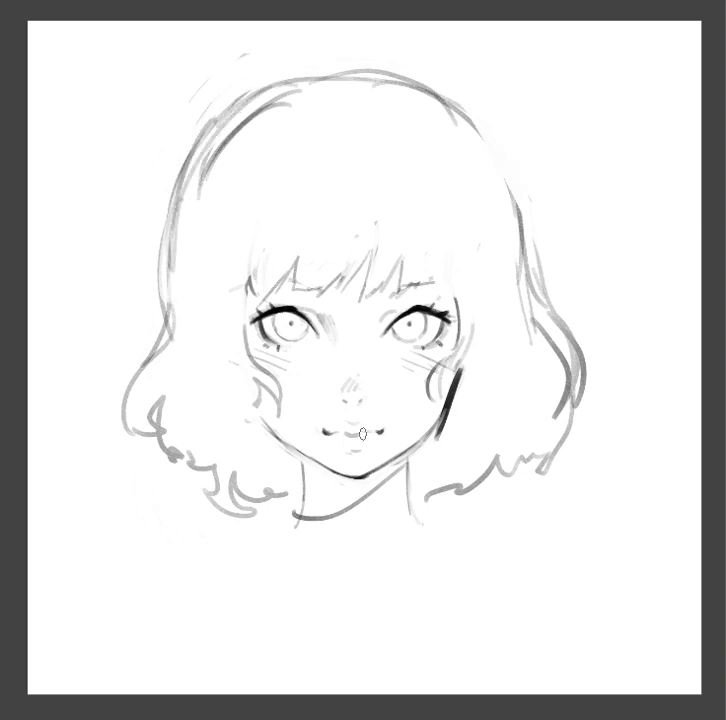
Sketch the collar line under the neck and light sweater lines below it
mouse_move(300, 515)
left_mouse_down()
mouse_move(265, 532)
mouse_move(405, 533)
left_mouse_up()
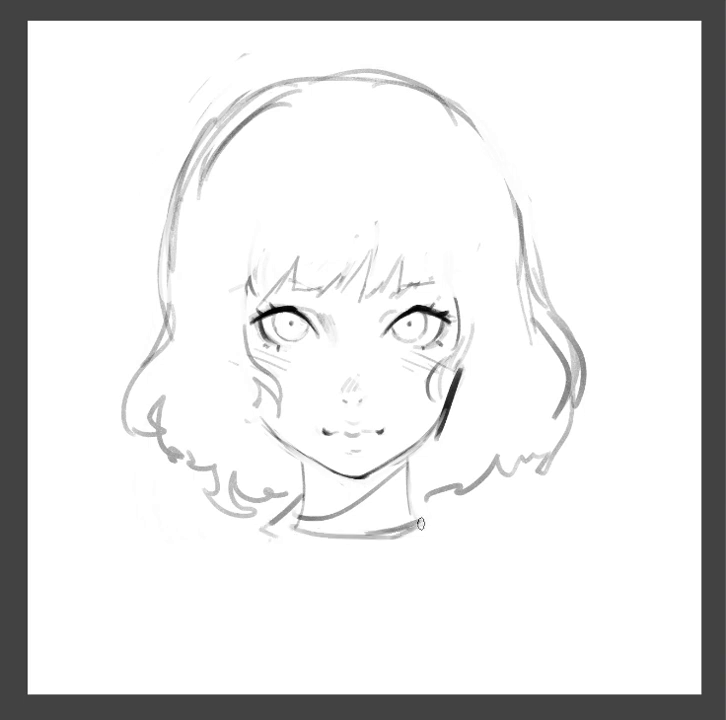
mouse_move(405, 531)
left_mouse_down()
mouse_move(431, 516)
mouse_move(373, 570)
left_mouse_up()
mouse_move(300, 562)
left_mouse_down()
mouse_move(368, 569)
mouse_move(434, 544)
left_mouse_up()
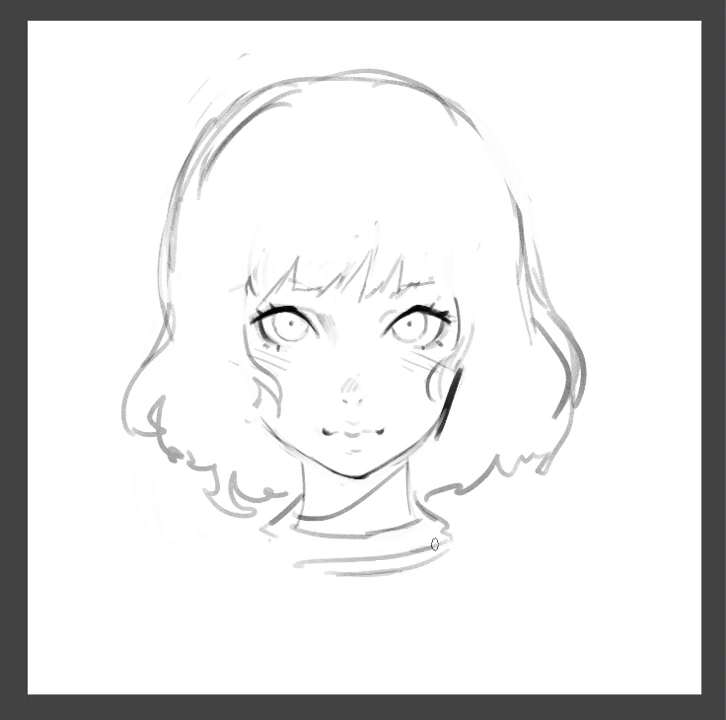
left_click_drag(366, 554, 455, 539)
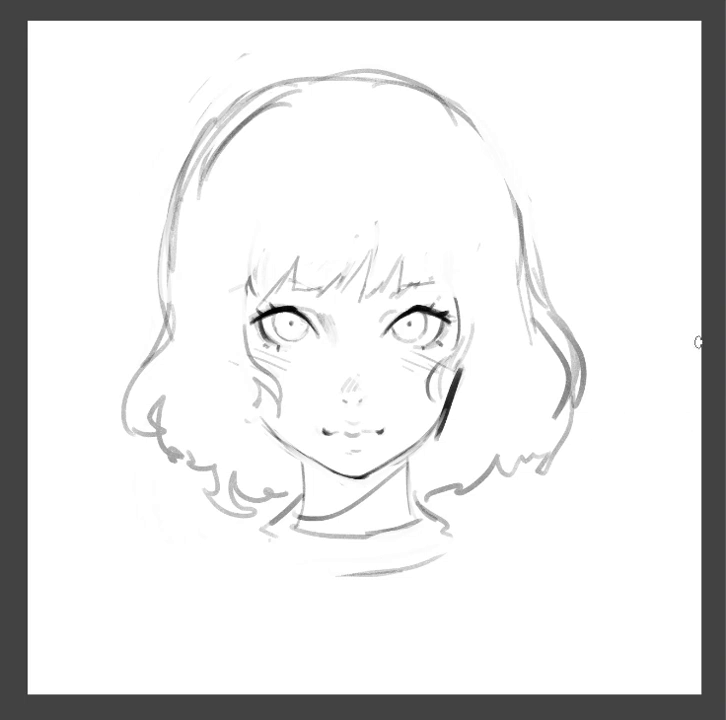
Save the portrait sketch after cancelling a first save attempt, then mirror the canvas horizontally
key("super+s")
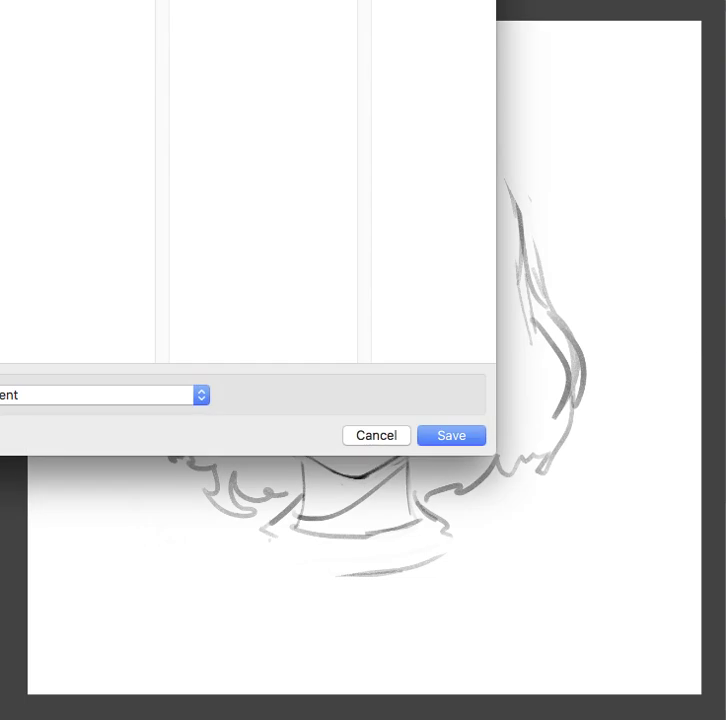
left_click(200, 395)
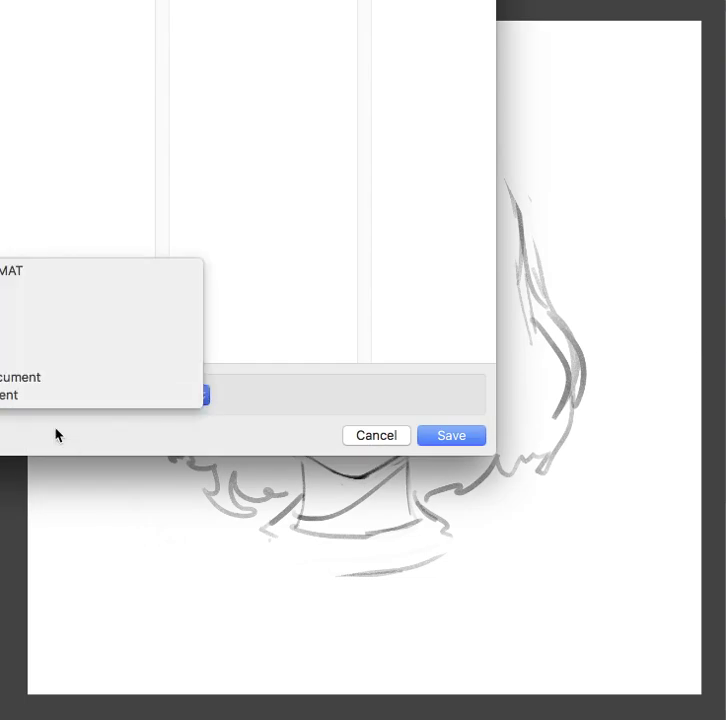
left_click(366, 430)
left_click(371, 435)
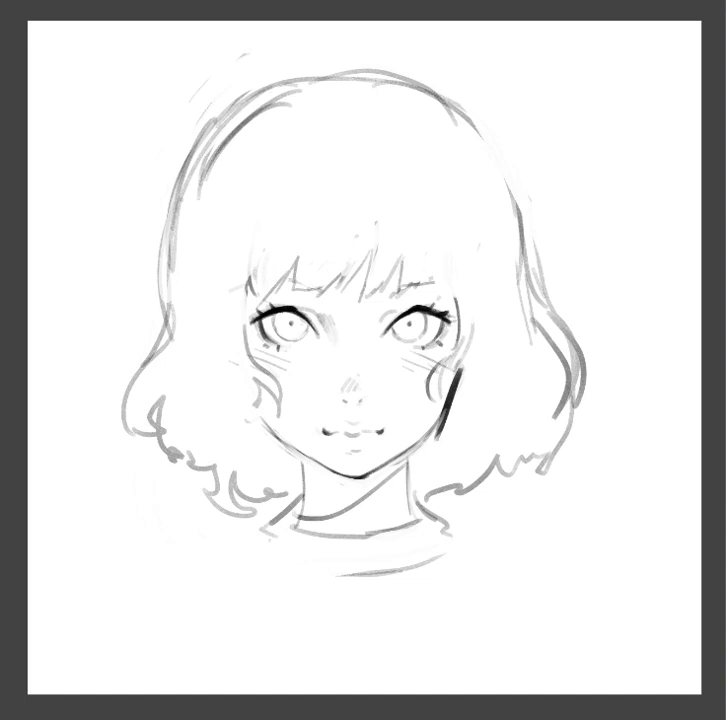
key("super+s")
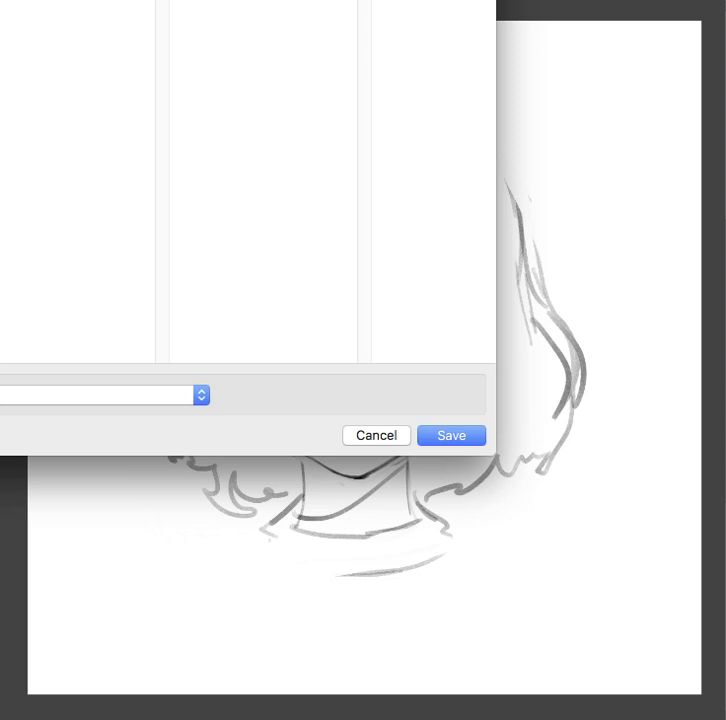
left_click(453, 440)
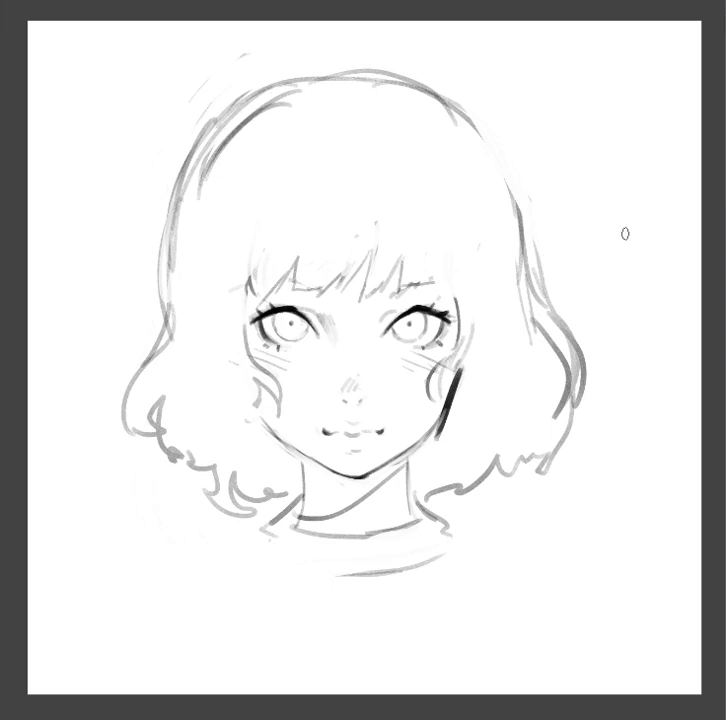
key("m")
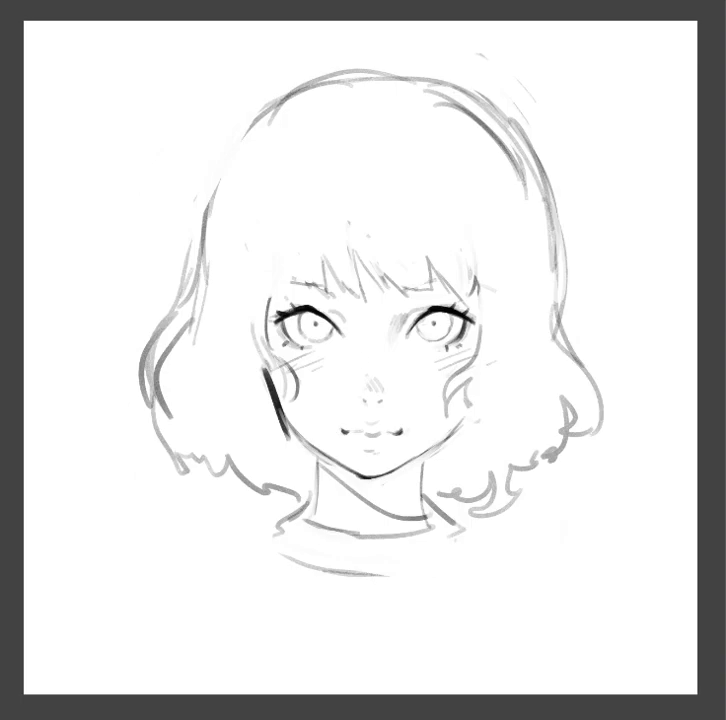
Ink the cheek and jawline down to the chin in black, then flip the canvas back
left_click_drag(262, 372, 289, 440)
left_click_drag(268, 390, 315, 452)
mouse_move(262, 365)
left_mouse_down()
mouse_move(275, 397)
mouse_move(346, 468)
left_mouse_up()
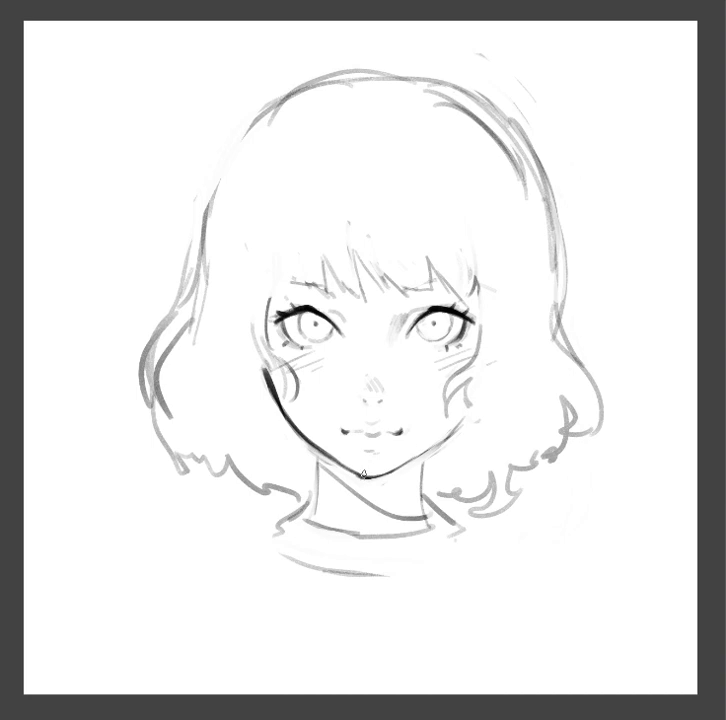
mouse_move(404, 466)
left_mouse_down()
mouse_move(463, 425)
mouse_move(465, 403)
left_mouse_up()
mouse_move(426, 458)
left_mouse_down()
mouse_move(427, 487)
mouse_move(435, 454)
left_mouse_up()
key("m")
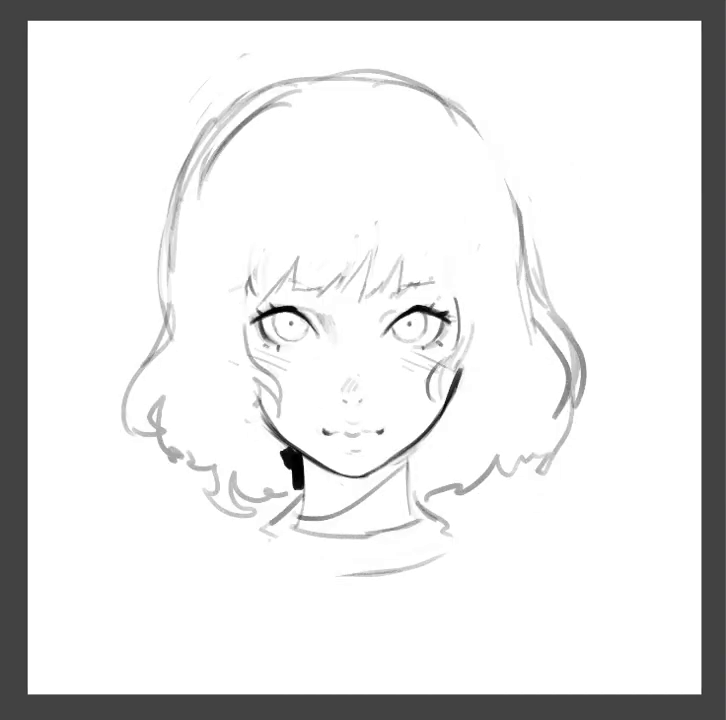
Fill the left side of the bob solid black from the curls up to the crown
mouse_move(186, 420)
left_mouse_down()
mouse_move(205, 461)
mouse_move(225, 350)
mouse_move(225, 434)
mouse_move(235, 386)
mouse_move(285, 457)
left_mouse_up()
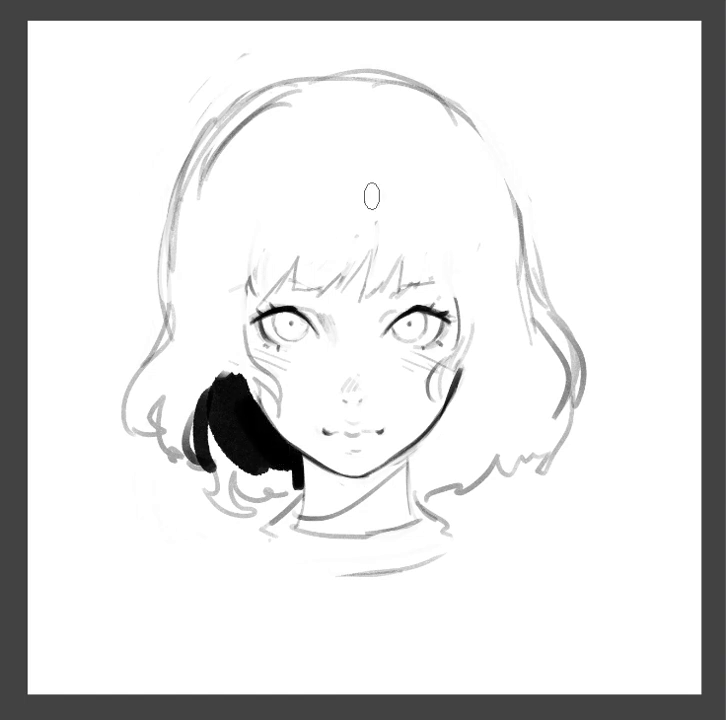
mouse_move(256, 416)
left_mouse_down()
mouse_move(254, 391)
mouse_move(245, 397)
left_mouse_up()
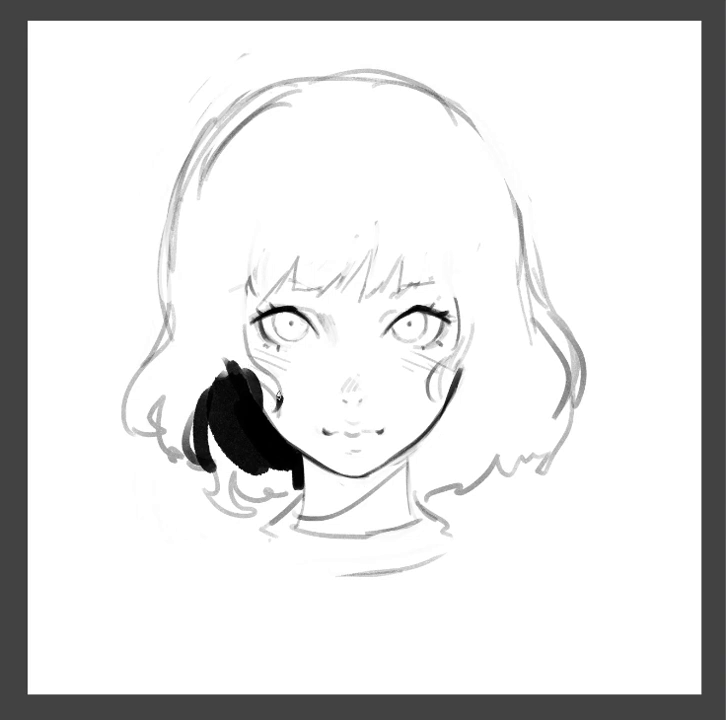
left_click_drag(262, 378, 280, 405)
mouse_move(240, 385)
left_mouse_down()
mouse_move(224, 335)
mouse_move(226, 342)
left_mouse_up()
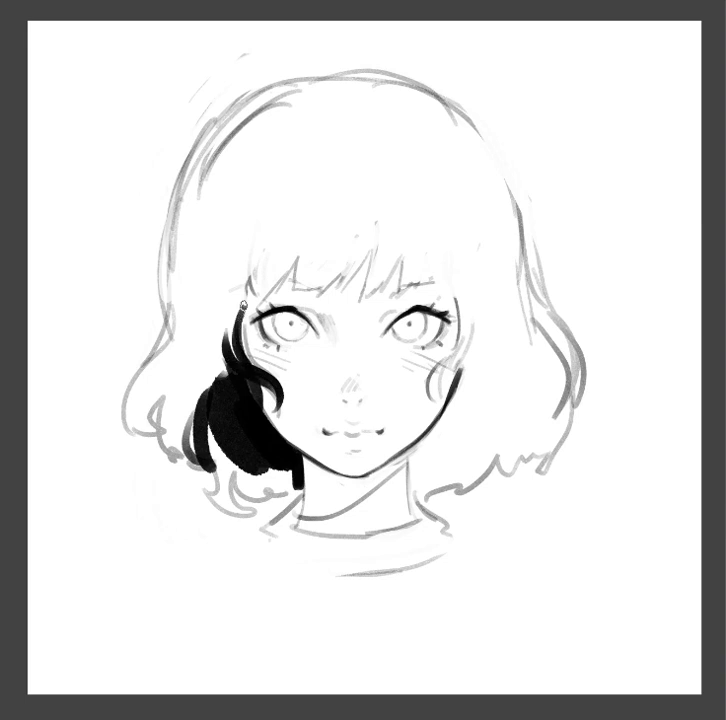
left_click_drag(250, 272, 230, 330)
left_click_drag(259, 268, 245, 337)
mouse_move(143, 386)
left_mouse_down()
mouse_move(140, 420)
mouse_move(147, 387)
mouse_move(175, 440)
mouse_move(199, 389)
mouse_move(222, 425)
mouse_move(215, 459)
mouse_move(235, 503)
mouse_move(254, 473)
mouse_move(266, 485)
left_mouse_up()
mouse_move(148, 402)
left_mouse_down()
mouse_move(191, 308)
mouse_move(195, 235)
left_mouse_up()
mouse_move(208, 145)
left_mouse_down()
mouse_move(201, 284)
mouse_move(264, 109)
left_mouse_up()
mouse_move(219, 259)
left_mouse_down()
mouse_move(194, 384)
mouse_move(214, 339)
mouse_move(235, 232)
left_mouse_up()
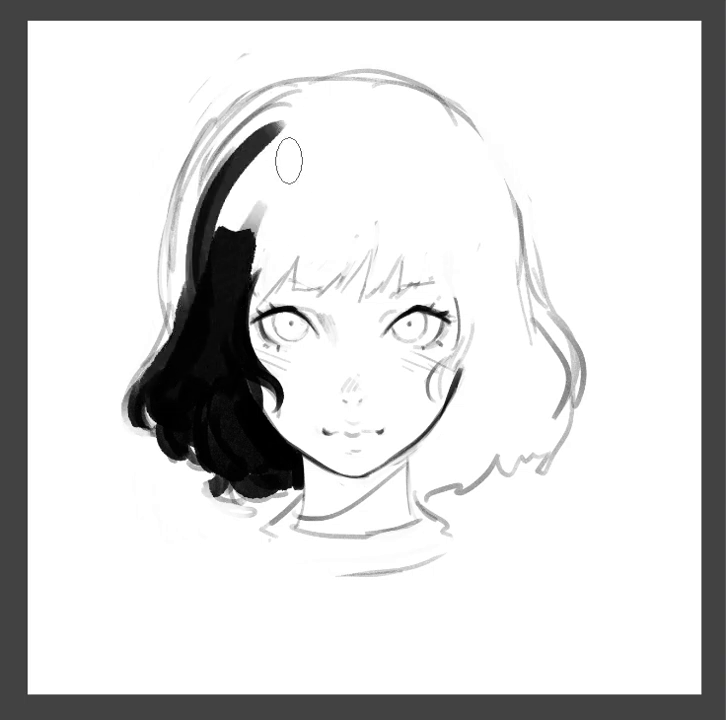
Paint the black bangs across the forehead to the right temple
mouse_move(249, 291)
left_mouse_down()
mouse_move(280, 222)
mouse_move(316, 214)
mouse_move(320, 222)
left_mouse_up()
left_click_drag(270, 282, 332, 215)
left_click_drag(286, 262, 340, 206)
left_click_drag(305, 280, 372, 215)
mouse_move(370, 292)
left_mouse_down()
mouse_move(380, 230)
mouse_move(396, 214)
left_mouse_up()
mouse_move(392, 290)
left_mouse_down()
mouse_move(410, 212)
mouse_move(400, 240)
mouse_move(418, 230)
mouse_move(429, 262)
mouse_move(440, 222)
left_mouse_up()
mouse_move(438, 282)
left_mouse_down()
mouse_move(446, 226)
mouse_move(456, 222)
mouse_move(448, 285)
mouse_move(458, 340)
mouse_move(462, 292)
left_mouse_up()
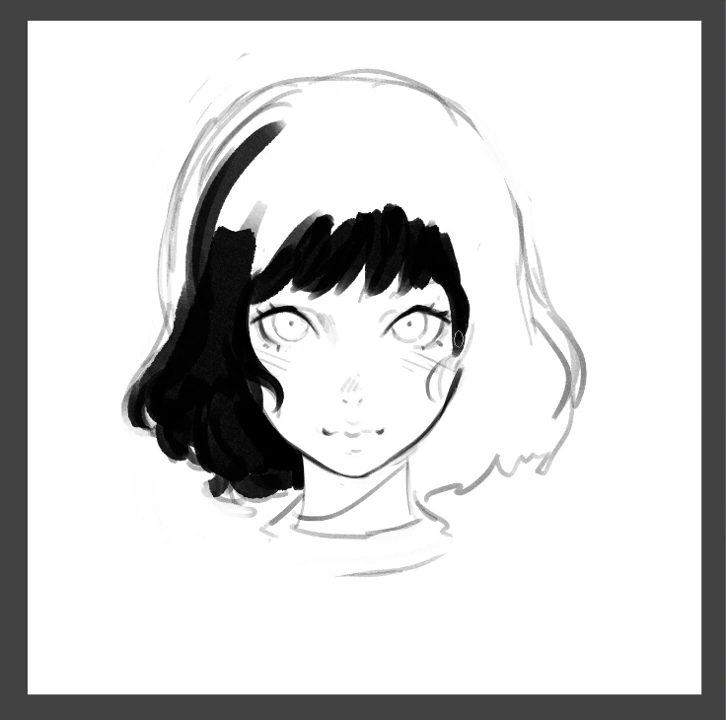
Paint a black curl along the right cheek
left_click_drag(434, 392, 472, 336)
mouse_move(432, 384)
left_mouse_down()
mouse_move(480, 332)
mouse_move(442, 392)
mouse_move(454, 425)
mouse_move(441, 409)
left_mouse_up()
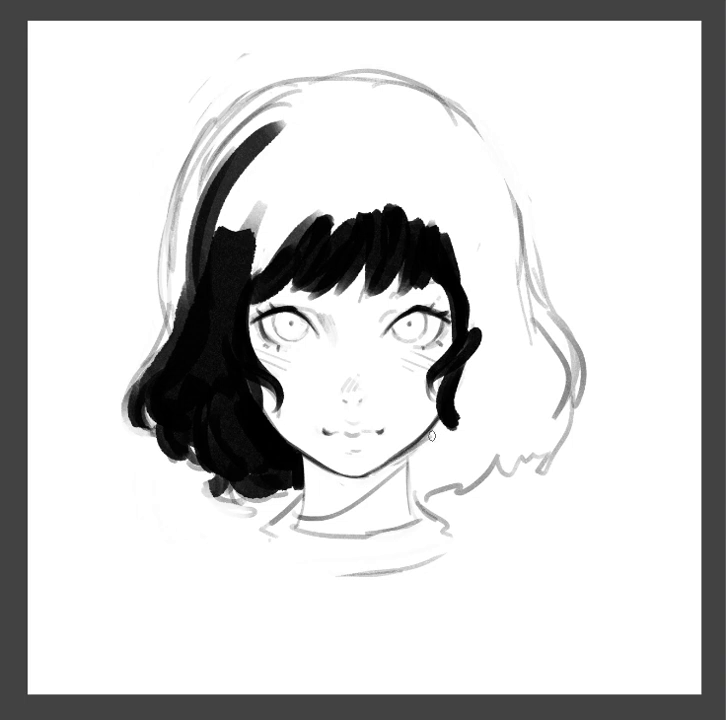
left_click_drag(451, 424, 436, 435)
key("m")
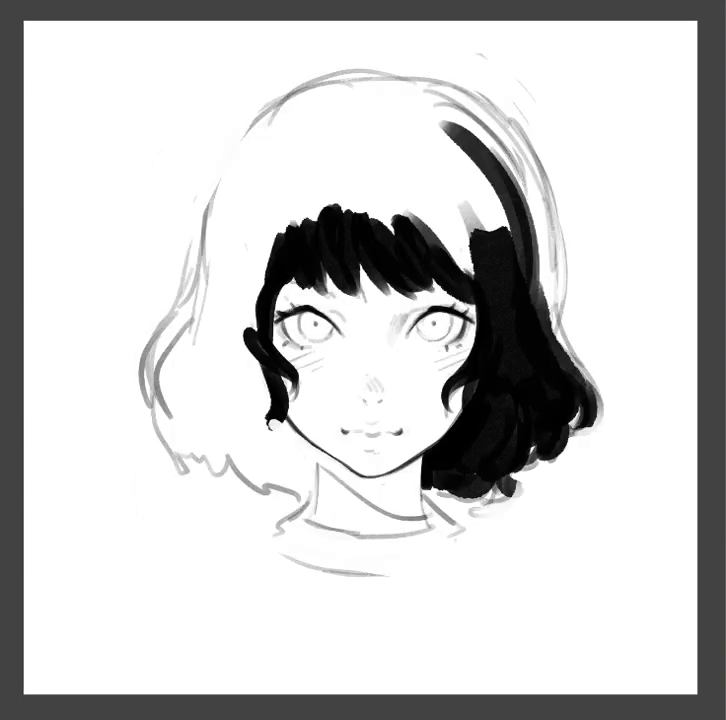
key("m")
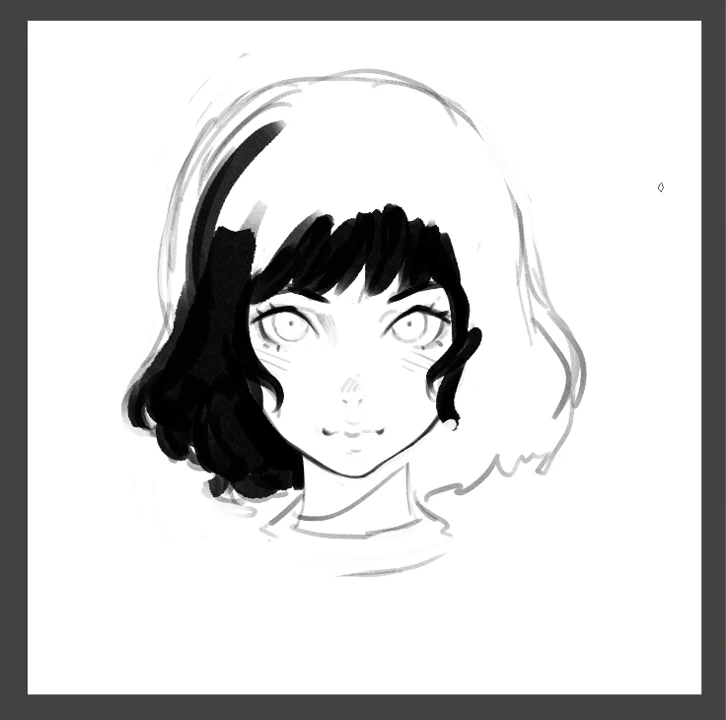
key("m")
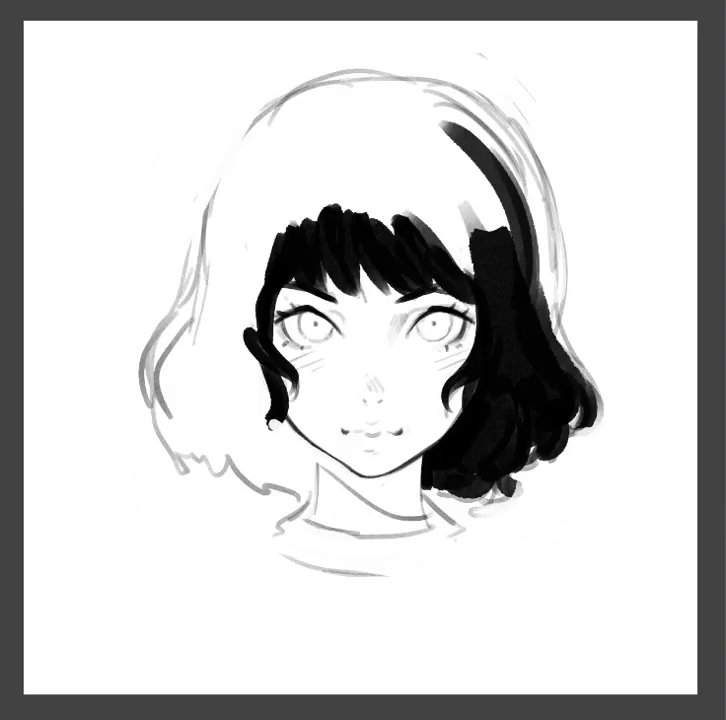
key("m")
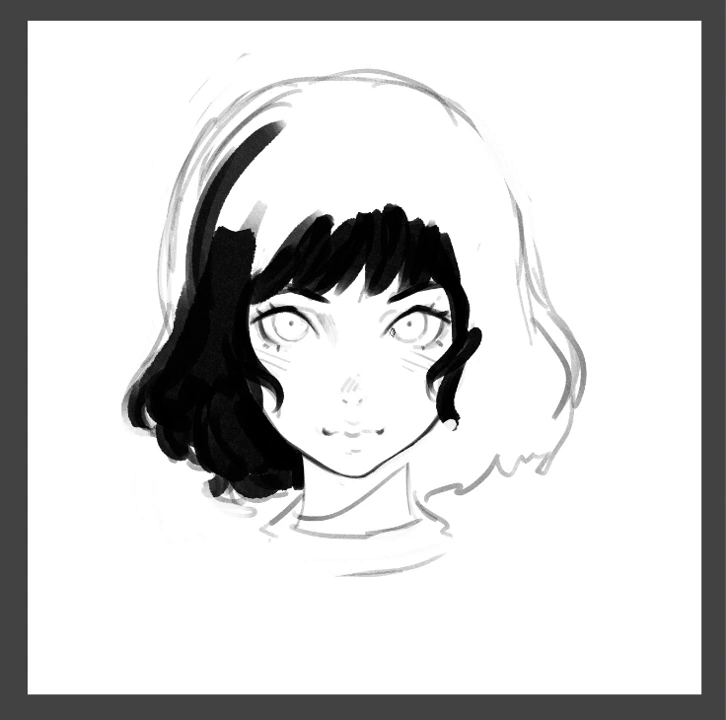
left_click_drag(348, 355, 263, 68)
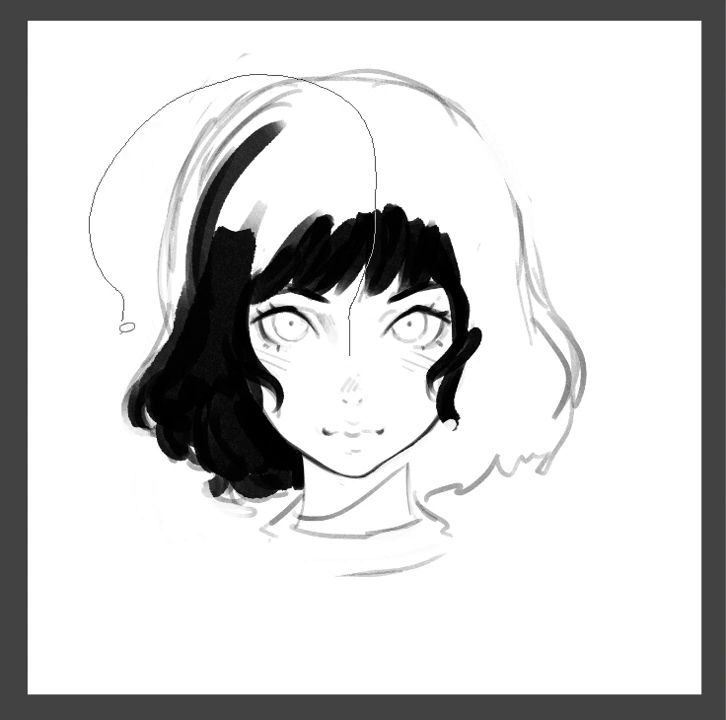
left_click_drag(263, 68, 350, 380)
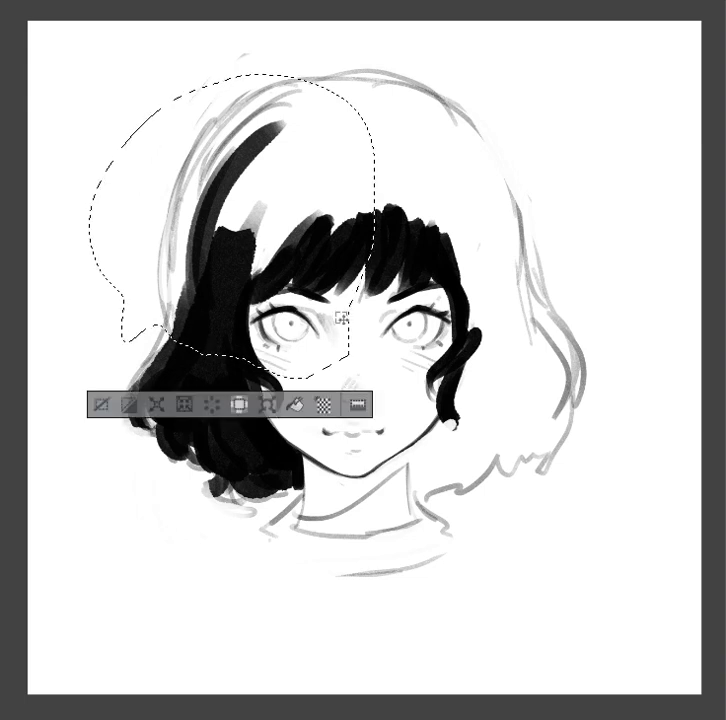
mouse_move(147, 76)
left_mouse_down()
mouse_move(289, 150)
mouse_move(267, 354)
left_mouse_up()
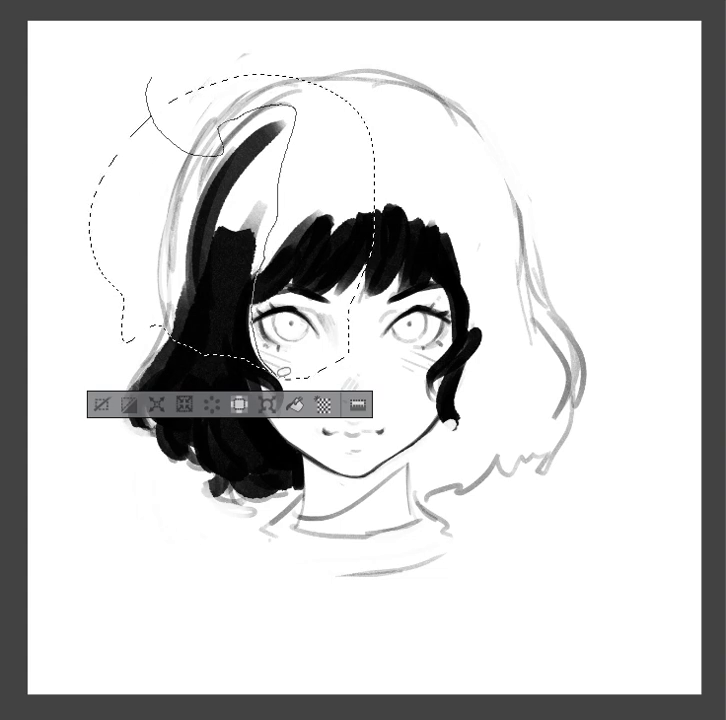
left_click_drag(267, 354, 194, 378)
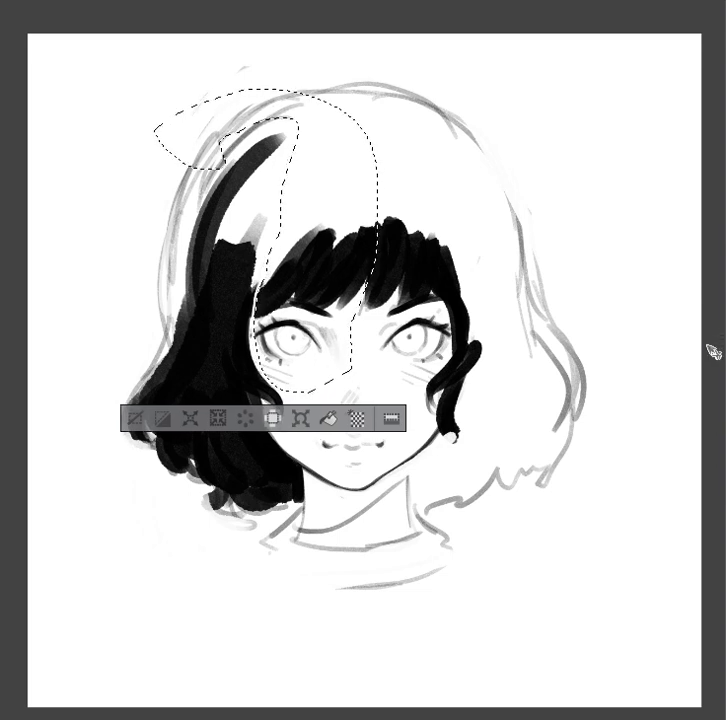
key("ctrl+d")
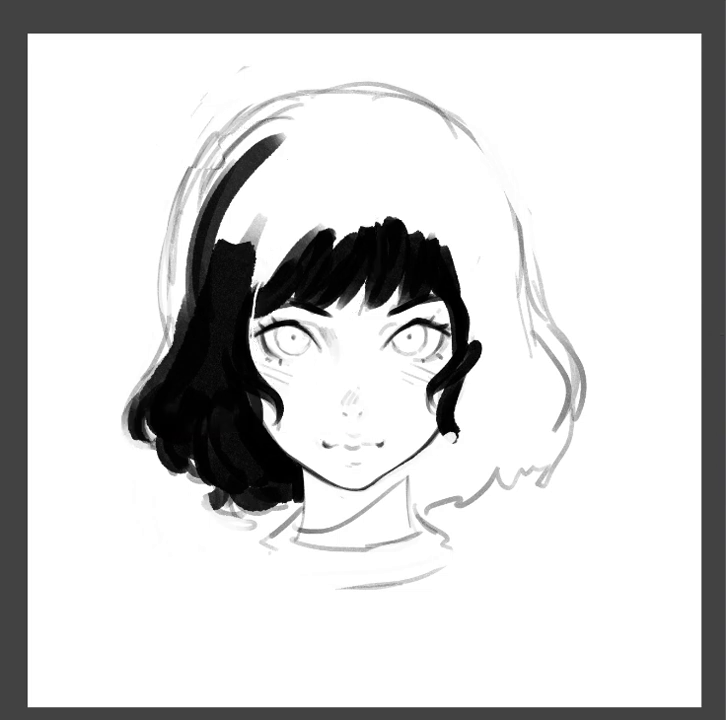
Check the mirrored view, then extend the left curls outward with dark strokes
key("m")
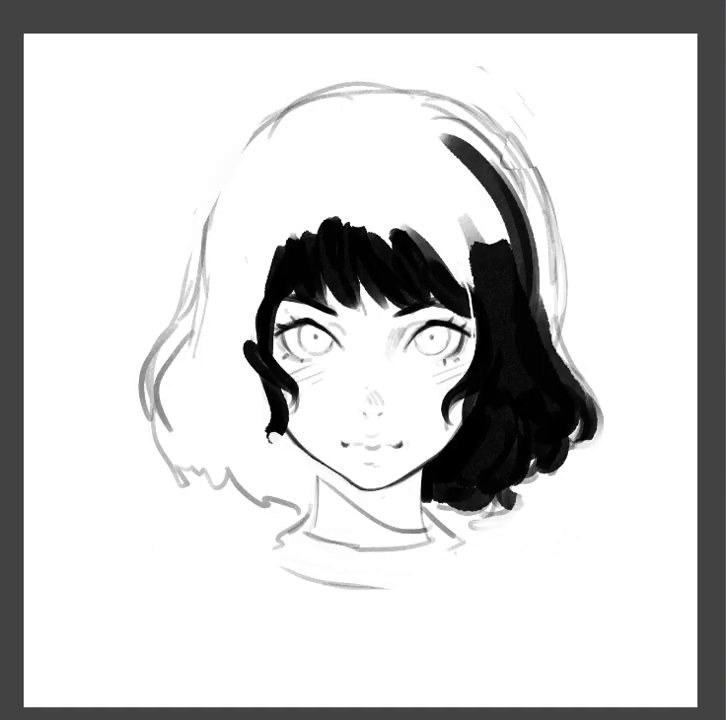
key("m")
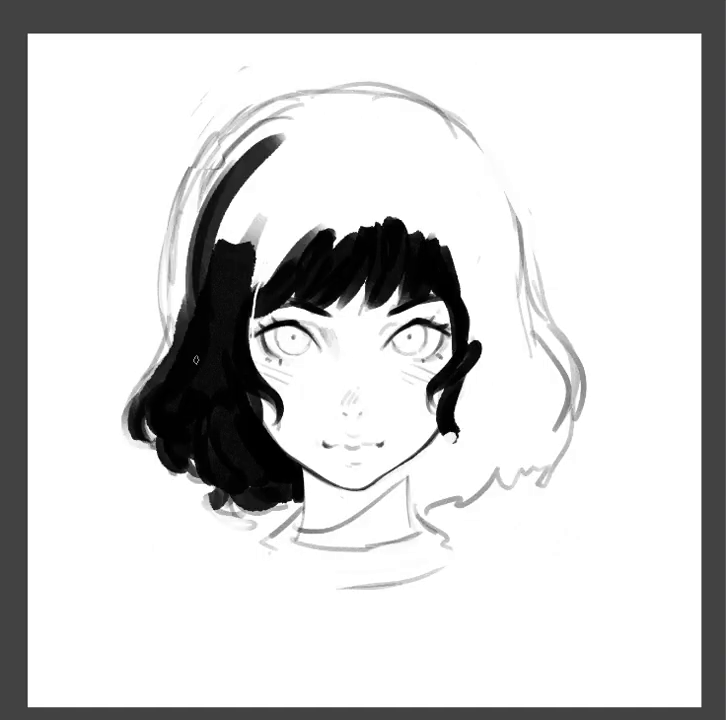
left_click_drag(175, 318, 130, 358)
left_click_drag(160, 296, 140, 360)
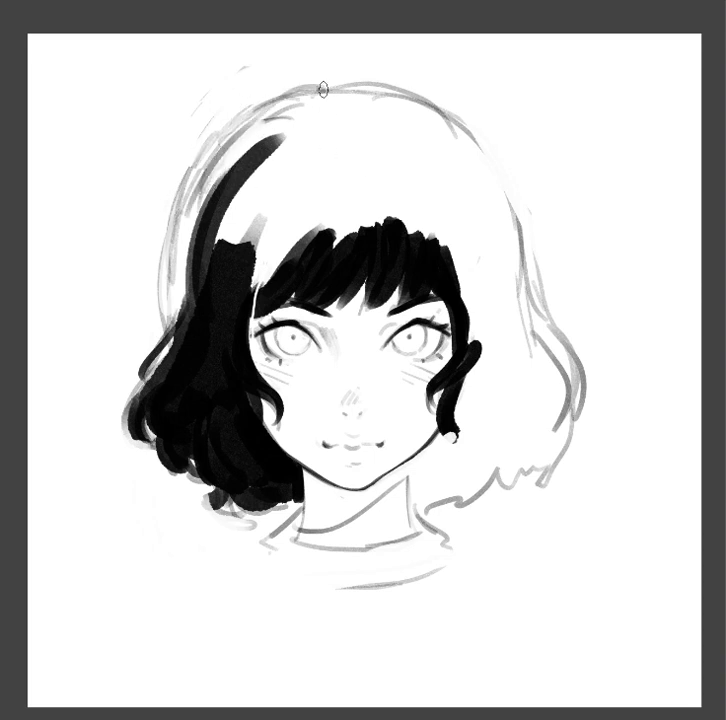
mouse_move(227, 266)
left_mouse_down()
mouse_move(236, 244)
mouse_move(222, 300)
mouse_move(217, 264)
mouse_move(250, 200)
mouse_move(276, 260)
mouse_move(269, 280)
mouse_move(313, 204)
mouse_move(353, 191)
mouse_move(389, 232)
mouse_move(365, 243)
mouse_move(394, 212)
mouse_move(446, 262)
left_mouse_up()
Paint black hair from the crown down the right side, and shade the neck grey
mouse_move(363, 115)
left_mouse_down()
mouse_move(389, 128)
mouse_move(400, 122)
mouse_move(451, 197)
mouse_move(486, 316)
mouse_move(494, 240)
left_mouse_up()
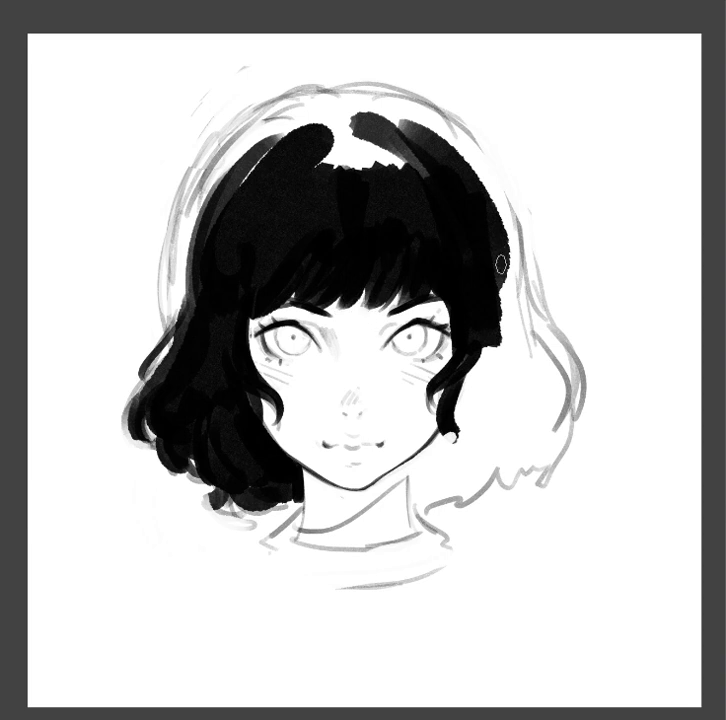
mouse_move(418, 471)
left_mouse_down()
mouse_move(425, 485)
mouse_move(412, 468)
left_mouse_up()
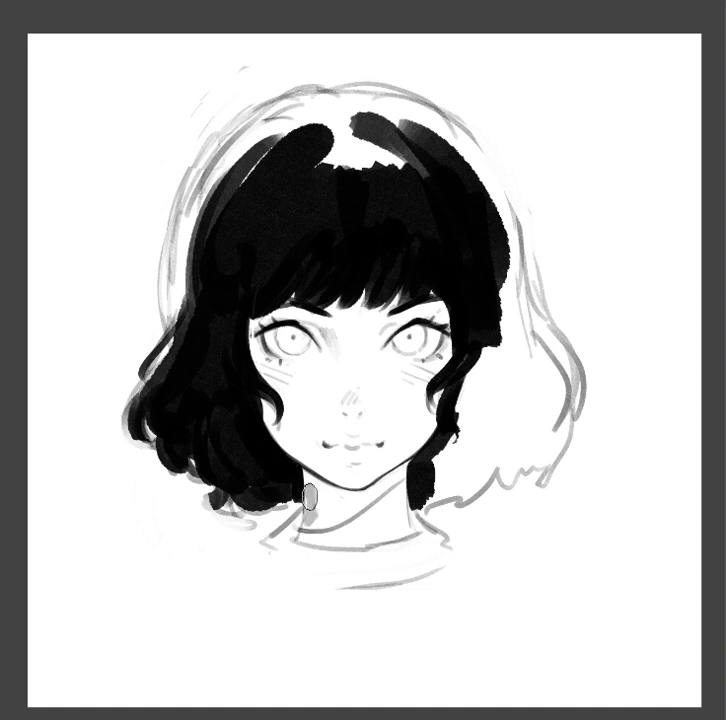
mouse_move(300, 475)
left_mouse_down()
mouse_move(319, 512)
mouse_move(304, 523)
mouse_move(321, 489)
mouse_move(335, 502)
mouse_move(352, 497)
mouse_move(345, 494)
mouse_move(371, 496)
mouse_move(384, 480)
left_mouse_up()
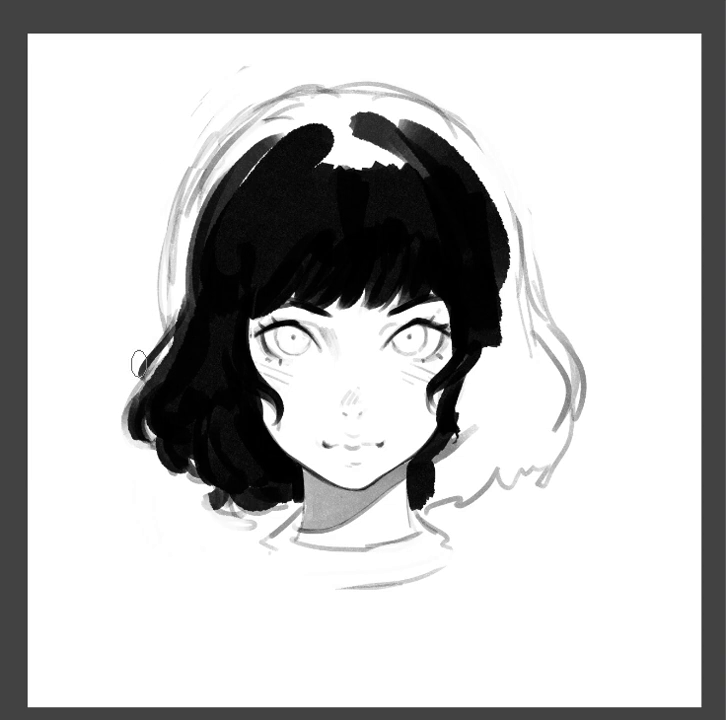
Fill the outer left hair edge and the right-side strands solid black
left_click_drag(122, 394, 132, 440)
mouse_move(157, 381)
left_mouse_down()
mouse_move(148, 385)
mouse_move(147, 366)
left_mouse_up()
left_click_drag(109, 392, 146, 387)
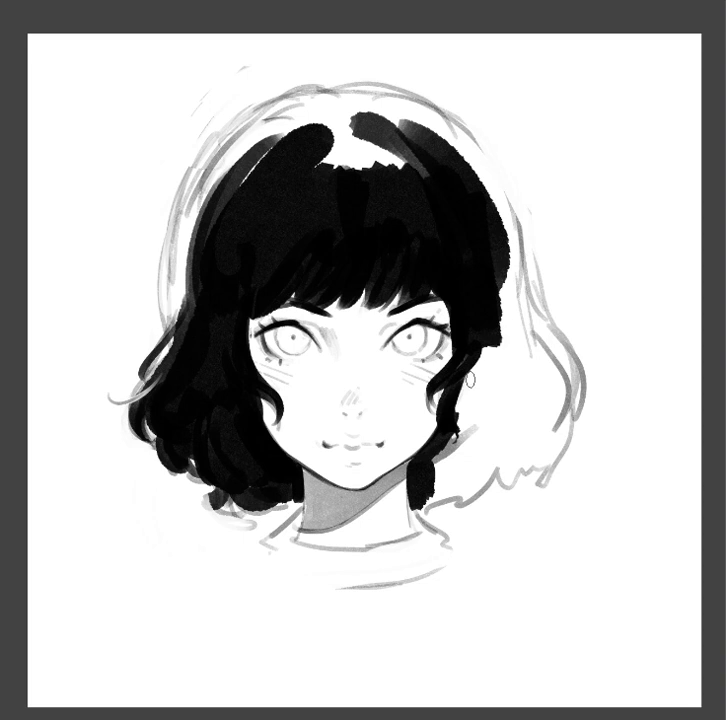
mouse_move(494, 360)
left_mouse_down()
mouse_move(477, 427)
mouse_move(502, 302)
left_mouse_up()
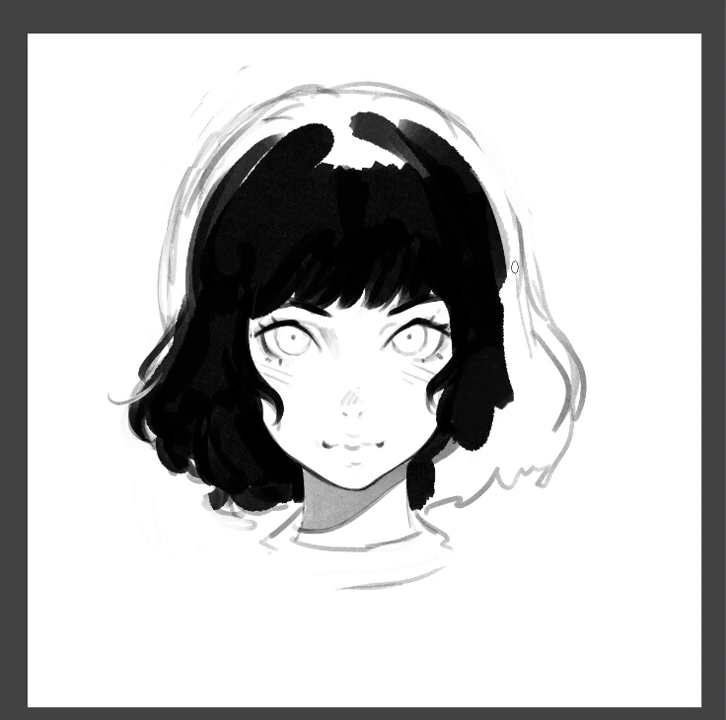
left_click_drag(527, 301, 566, 420)
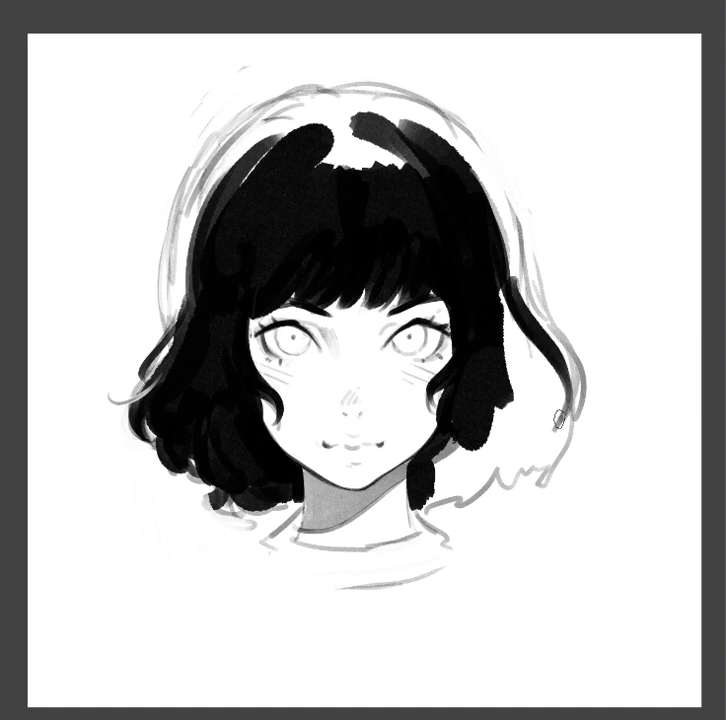
left_click_drag(501, 308, 500, 410)
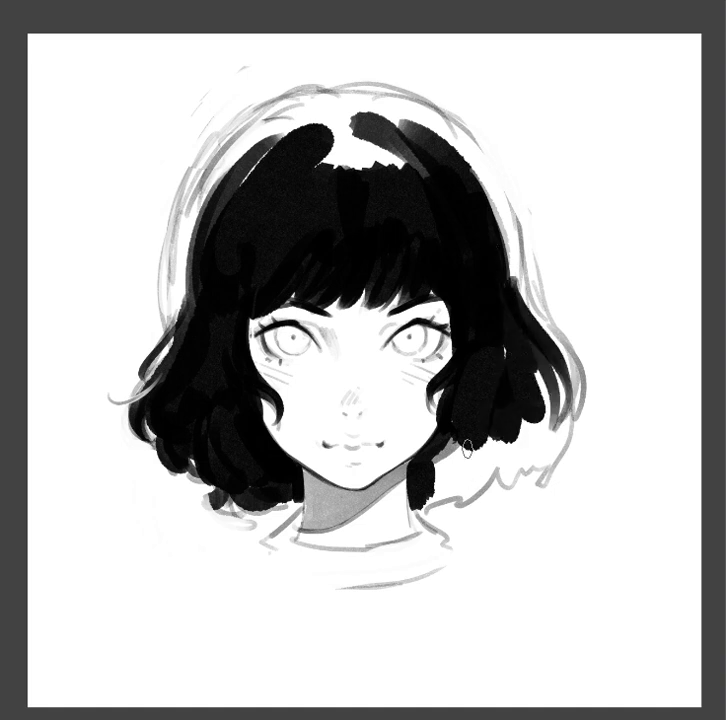
Darken the hair strands beside the neck and draw a dark choker line
left_click_drag(436, 487, 436, 460)
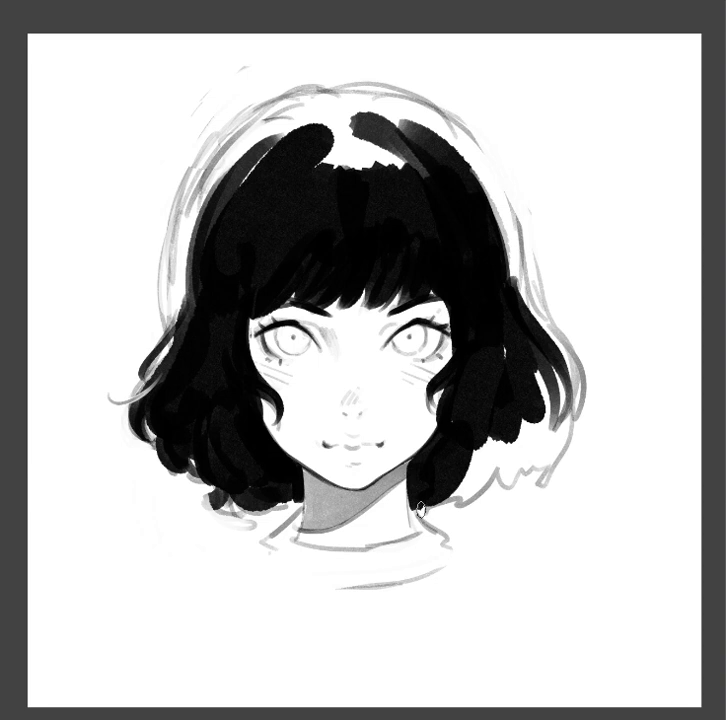
left_click_drag(429, 521, 462, 445)
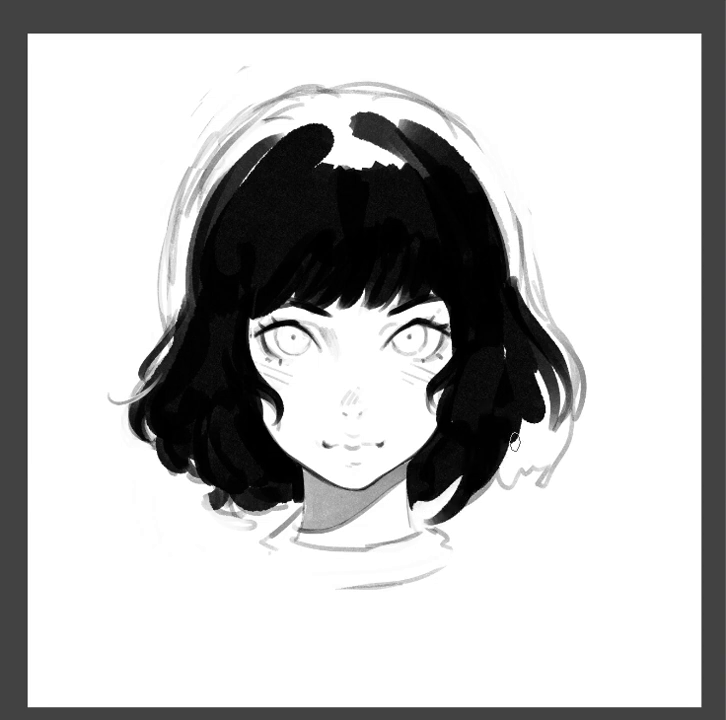
left_click_drag(507, 414, 544, 405)
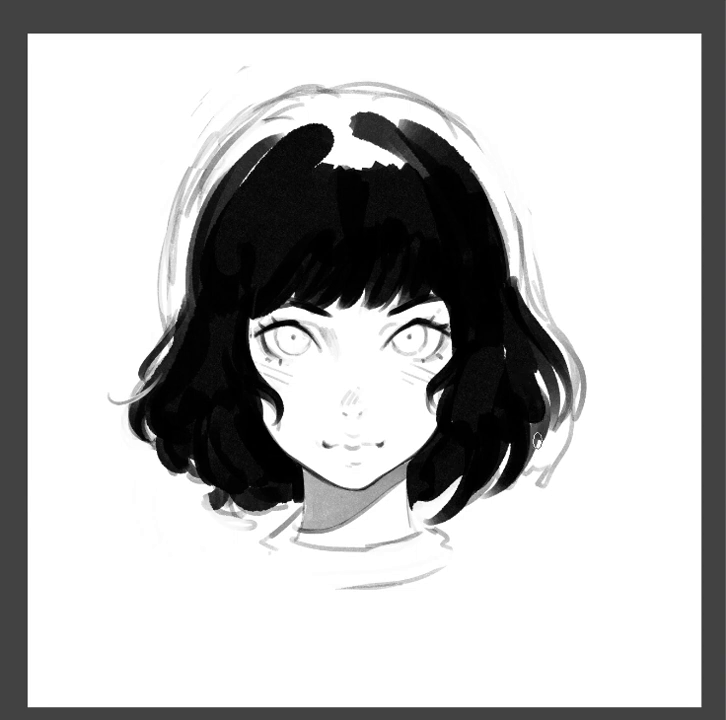
mouse_move(178, 466)
left_mouse_down()
mouse_move(240, 476)
mouse_move(234, 493)
left_mouse_up()
left_click_drag(292, 529, 413, 529)
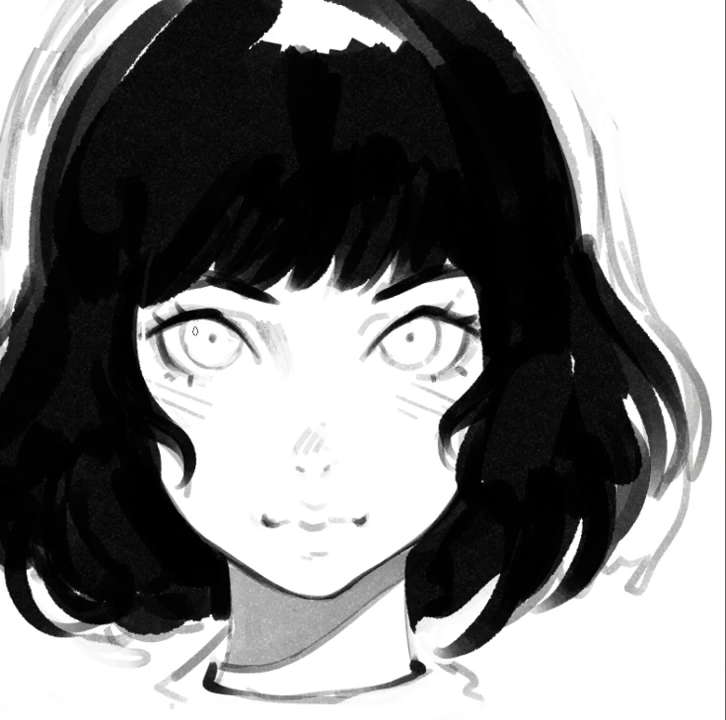
Fill the left and right irises with dark grey, then zoom out and reframe
mouse_move(212, 322)
left_mouse_down()
mouse_move(201, 337)
mouse_move(199, 323)
mouse_move(192, 330)
mouse_move(190, 320)
mouse_move(212, 325)
mouse_move(205, 330)
mouse_move(212, 322)
mouse_move(230, 347)
mouse_move(203, 357)
mouse_move(178, 305)
mouse_move(206, 354)
left_mouse_up()
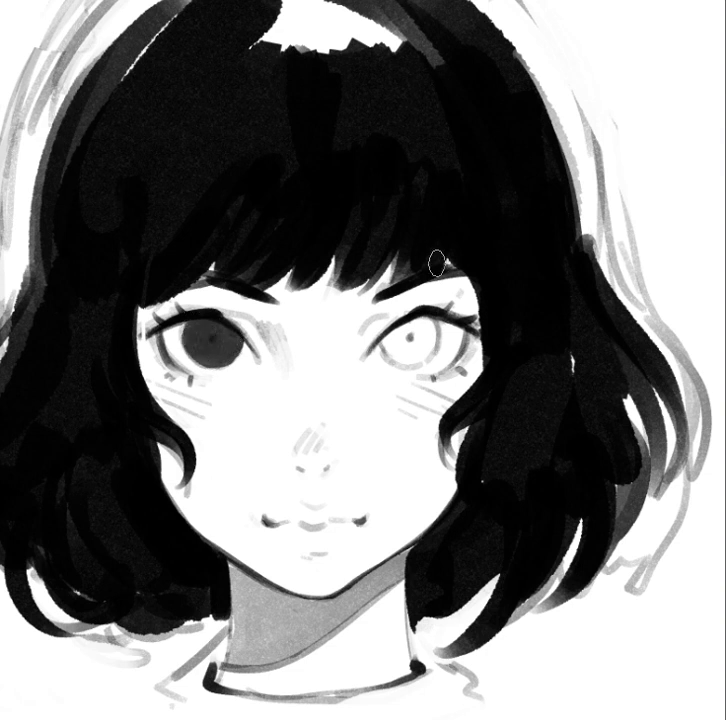
mouse_move(421, 323)
left_mouse_down()
mouse_move(398, 347)
mouse_move(420, 320)
left_mouse_up()
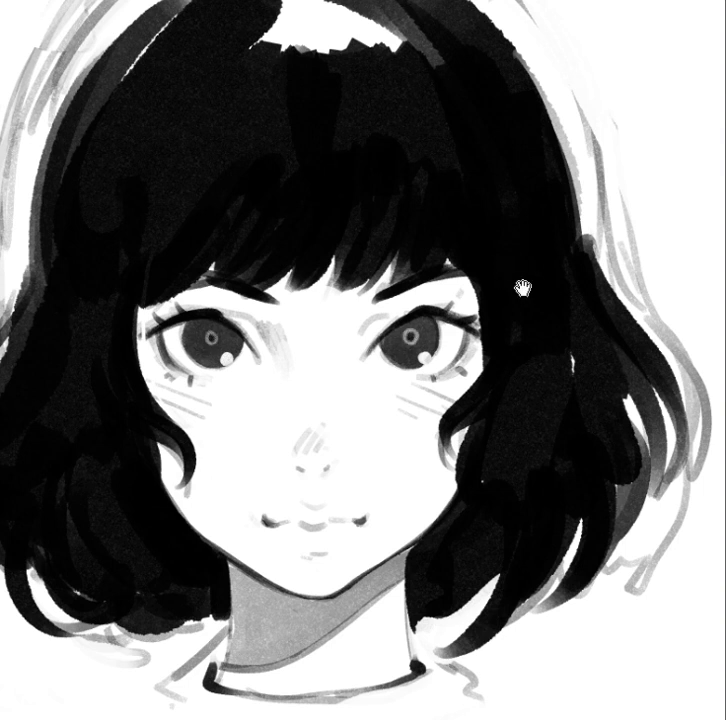
scroll(523, 289, "down", 1)
scroll(523, 289, "down", 2)
left_click_drag(513, 383, 481, 420)
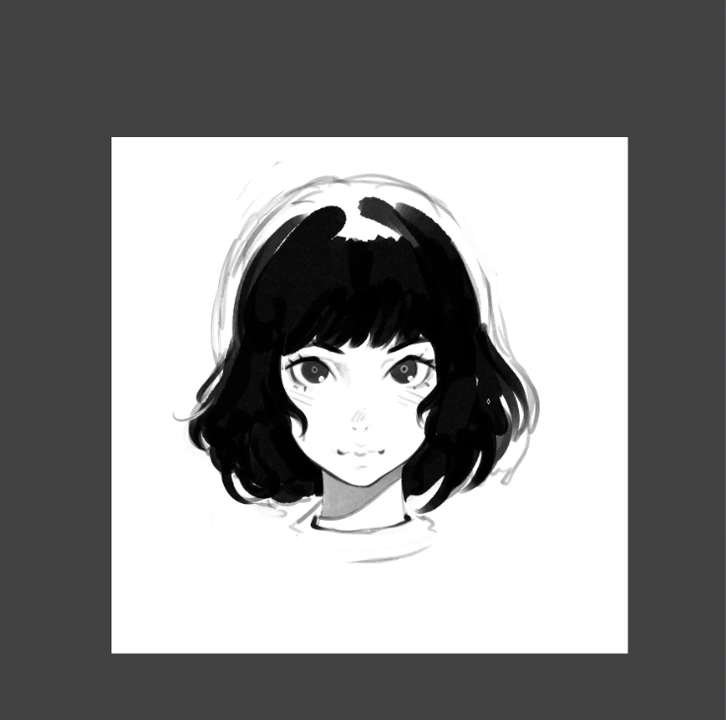
Add a white highlight dot in the left eye
scroll(290, 365, "up", 2)
scroll(290, 365, "up", 2)
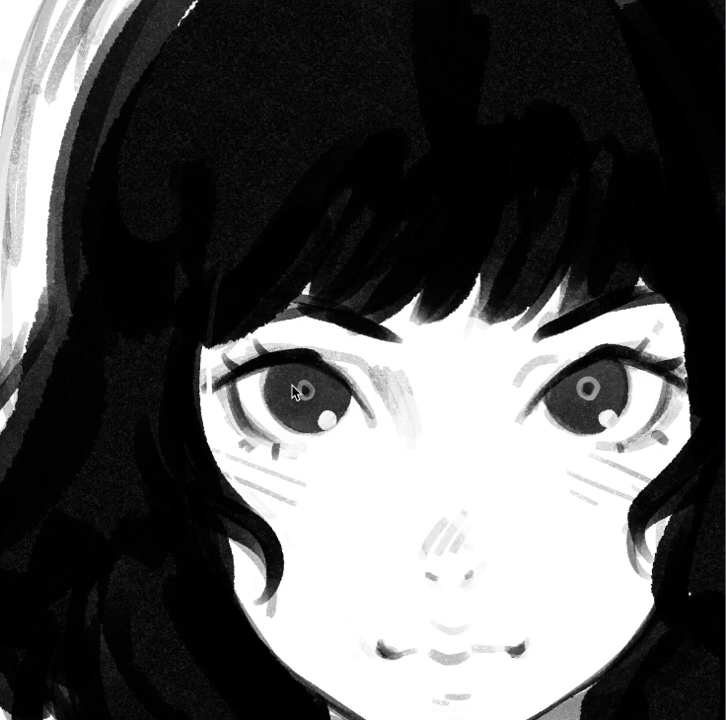
left_click(291, 384)
scroll(486, 303, "down", 1)
scroll(455, 287, "down", 2)
scroll(450, 295, "down", 1)
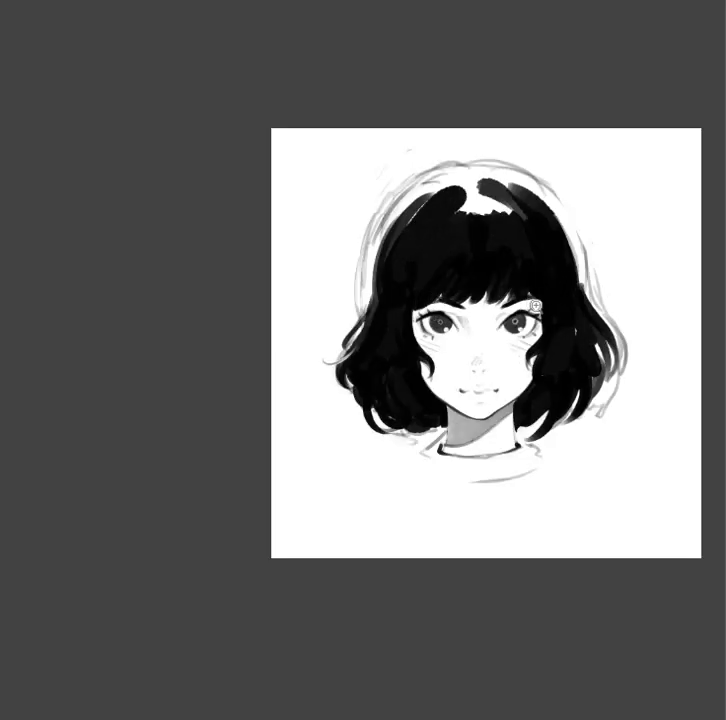
scroll(556, 322, "up", 2)
left_click_drag(551, 323, 536, 363)
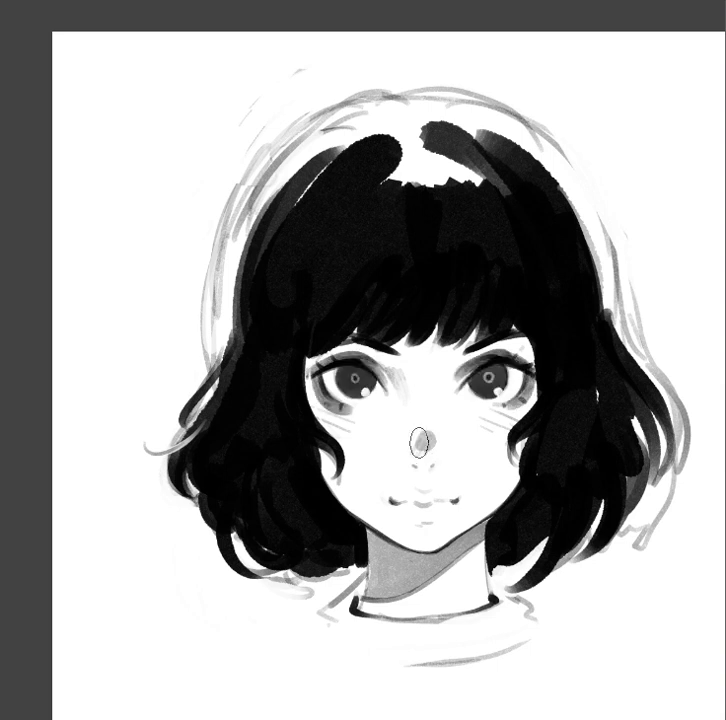
Shade soft grey blush on both cheeks and lighten the left eye
mouse_move(494, 425)
left_mouse_down()
mouse_move(523, 413)
mouse_move(505, 412)
left_mouse_up()
left_click_drag(350, 414, 330, 436)
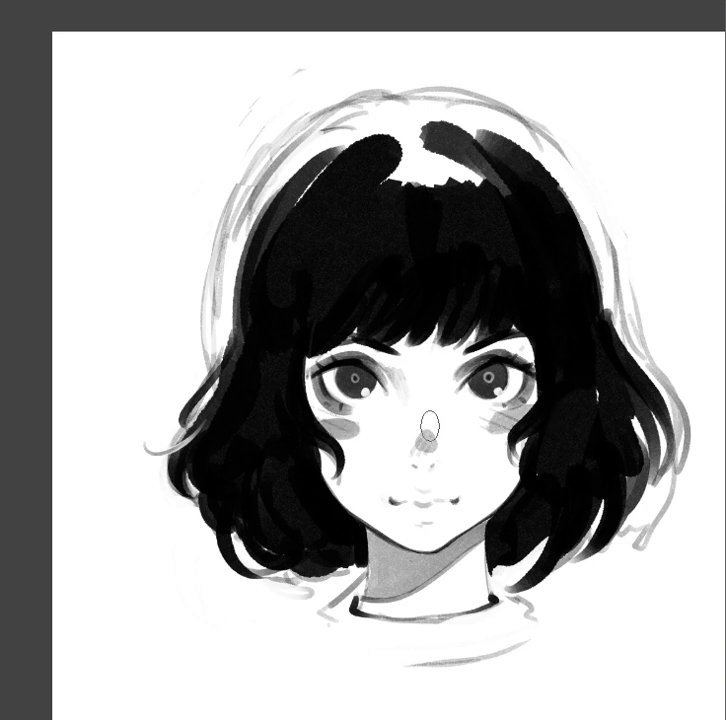
scroll(575, 389, "down", 2)
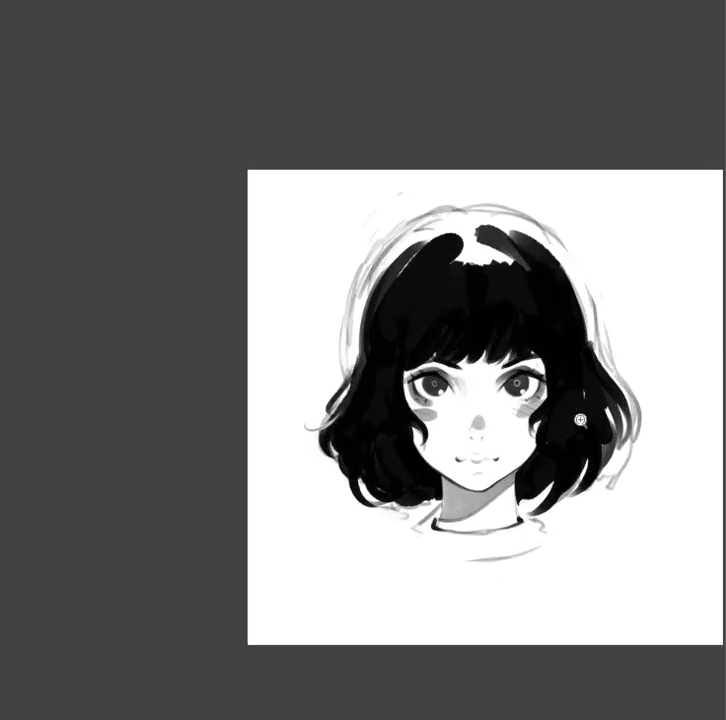
scroll(580, 418, "down", 2)
scroll(558, 436, "up", 2)
scroll(593, 409, "up", 2)
mouse_move(435, 398)
left_mouse_down()
mouse_move(461, 366)
mouse_move(494, 381)
mouse_move(510, 418)
mouse_move(578, 418)
left_mouse_up()
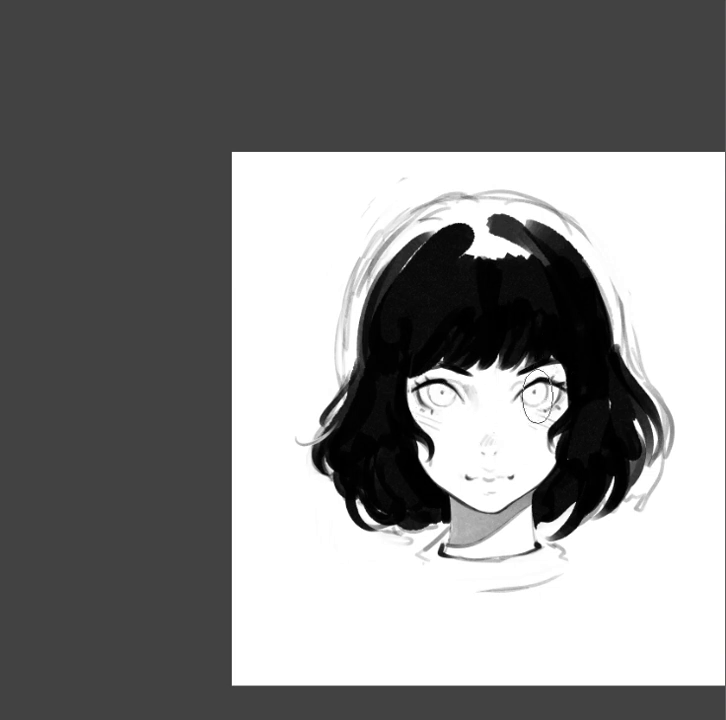
Zoom in on the face and darken the outer lashes of the right eye
left_click_drag(595, 411, 567, 437)
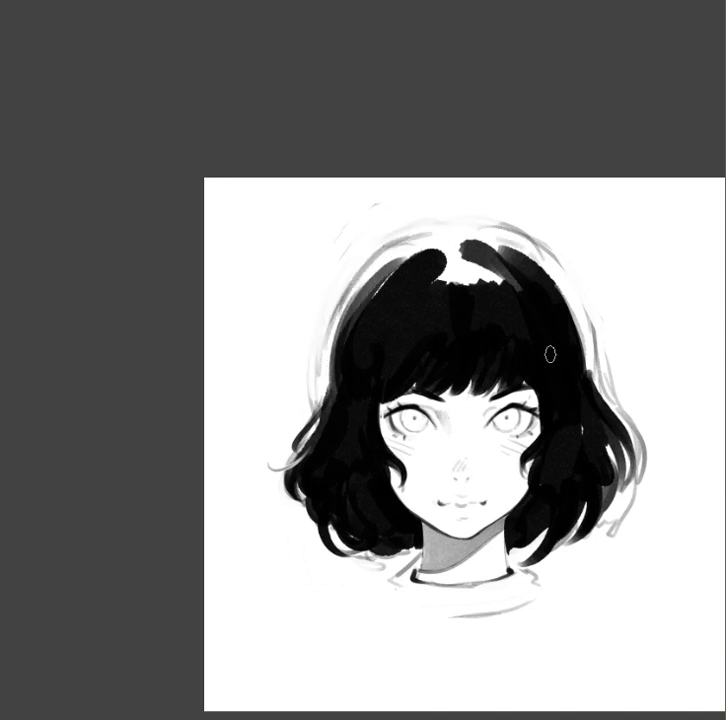
mouse_move(596, 430)
left_mouse_down()
mouse_move(537, 404)
mouse_move(513, 403)
left_mouse_up()
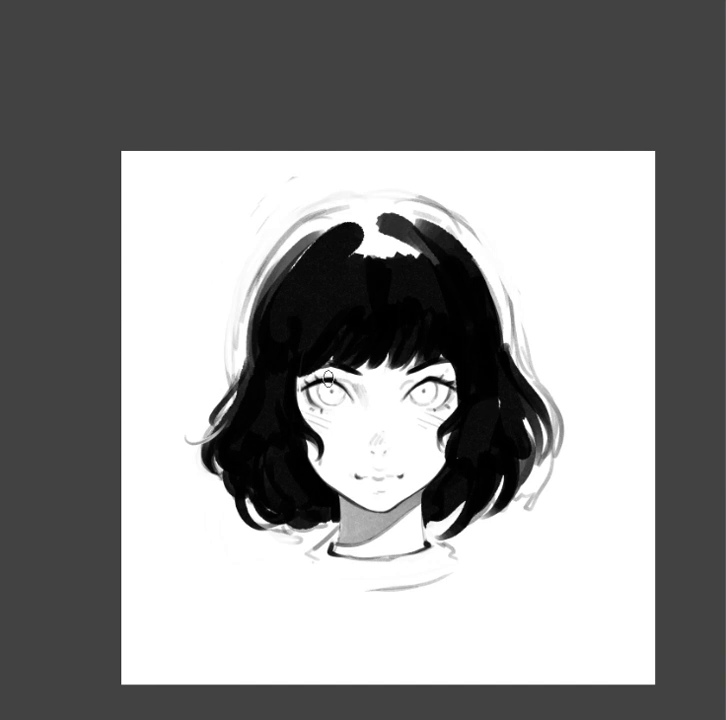
left_click(379, 349)
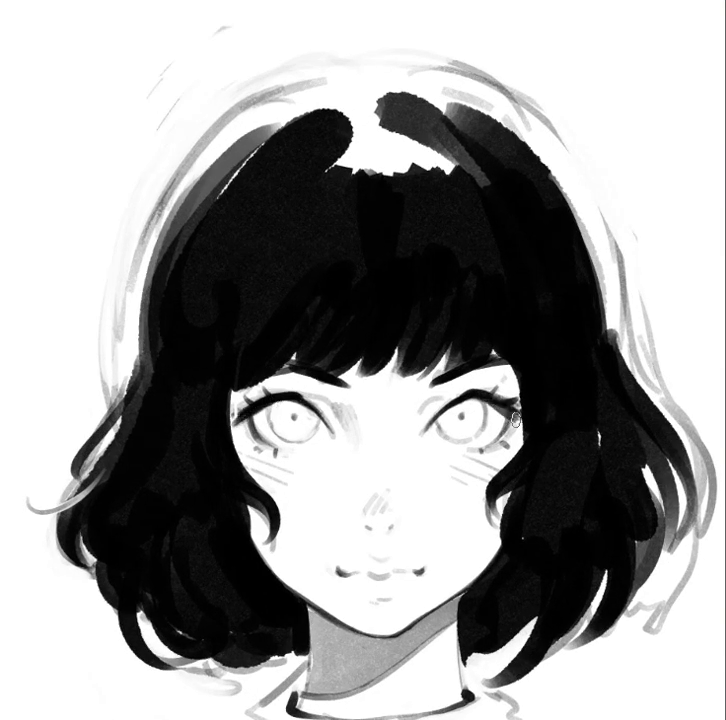
left_click_drag(484, 396, 495, 402)
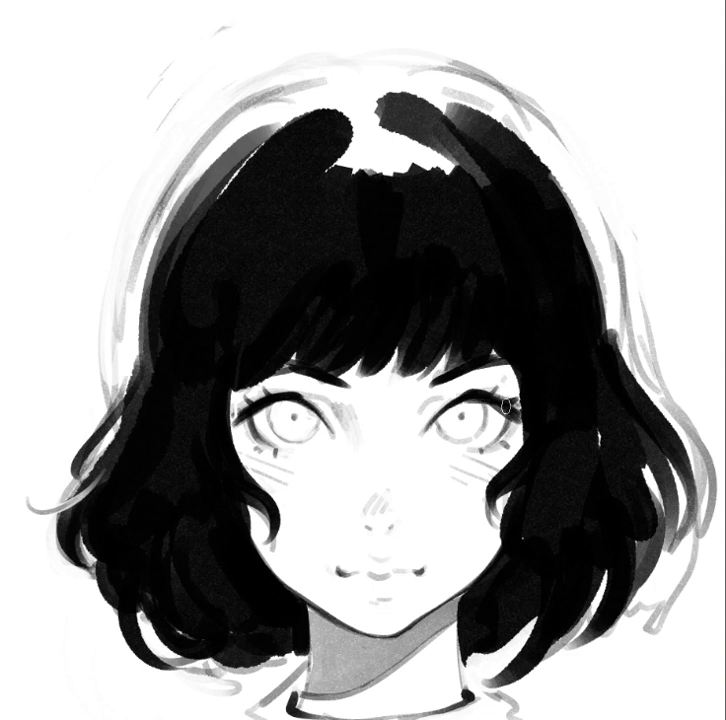
Try an open mouth below the nose, undo it, and bring the drawing back into view
mouse_move(385, 474)
left_mouse_down()
mouse_move(333, 480)
mouse_move(388, 497)
left_mouse_up()
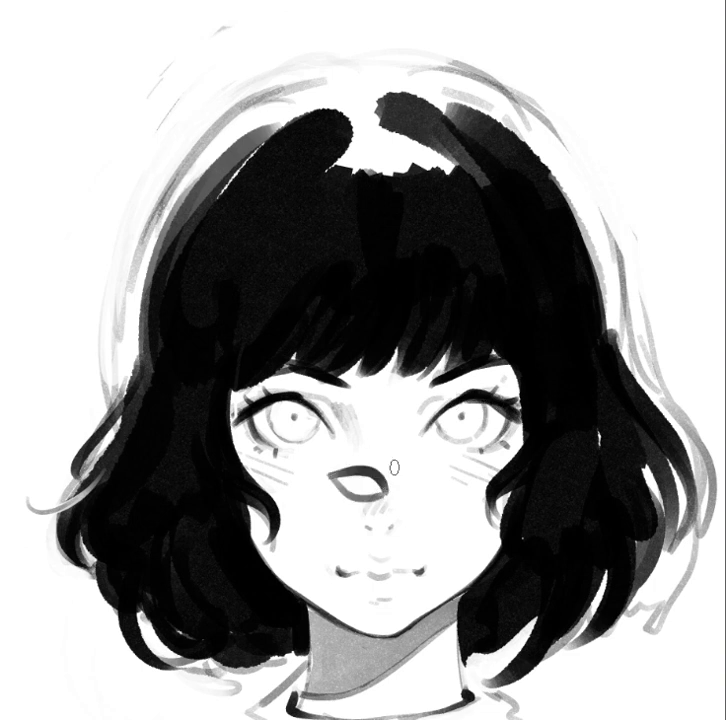
key("ctrl+z")
key("ctrl+z")
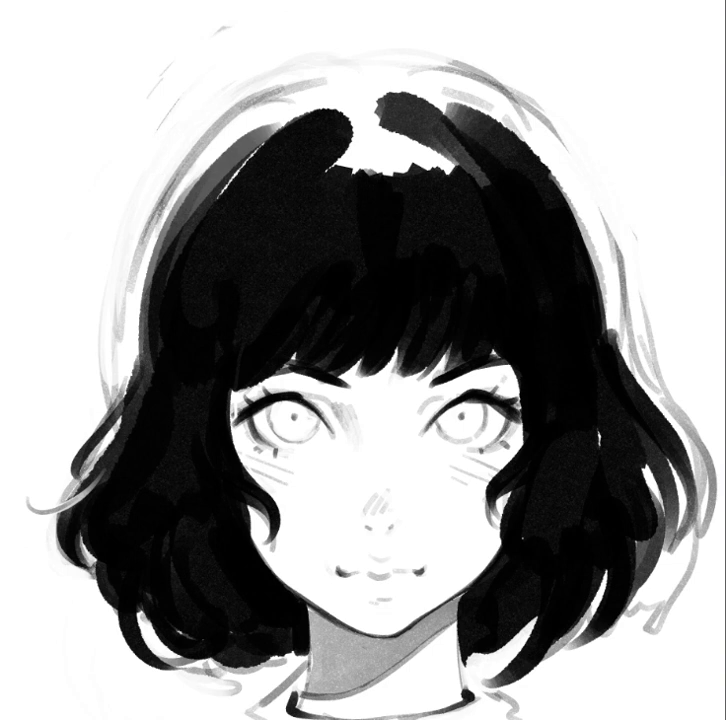
left_click_drag(463, 473, 438, 353)
scroll(538, 378, "down", 5)
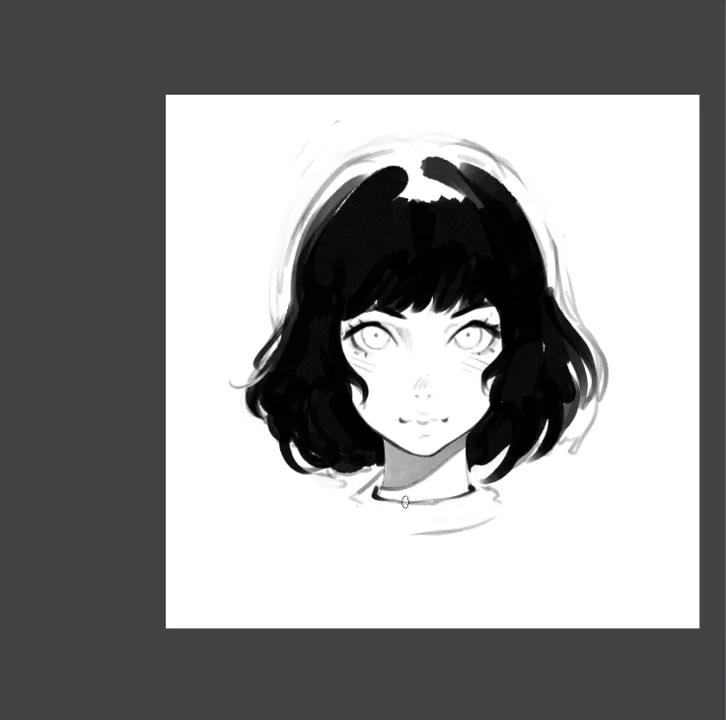
Draw a rib line on the sweater collar
left_click_drag(404, 510, 424, 527)
key("ctrl+z")
key("ctrl+shift+z")
left_click_drag(583, 293, 548, 308)
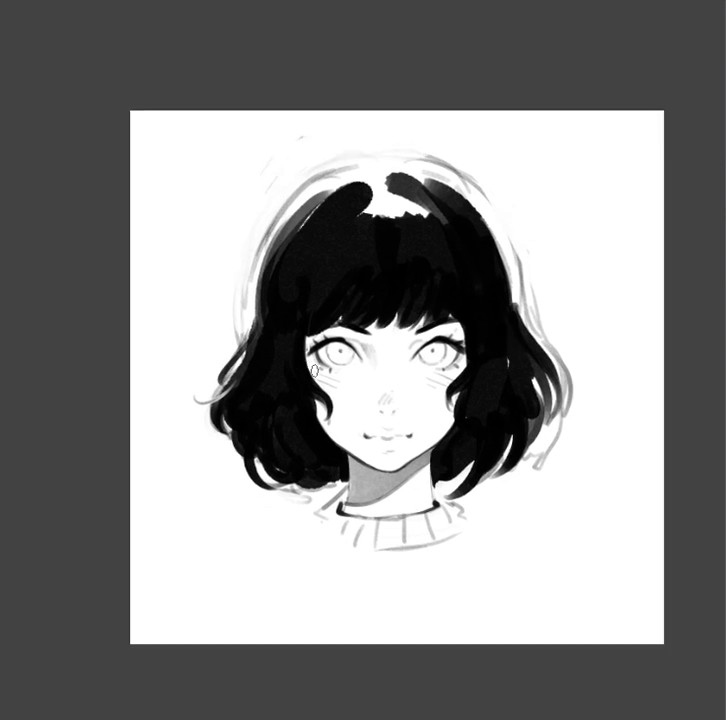
Add light highlight streaks in the left and right hair
mouse_move(287, 394)
left_mouse_down()
mouse_move(285, 340)
mouse_move(300, 387)
left_mouse_up()
left_click_drag(298, 360, 300, 408)
left_click_drag(488, 388, 484, 365)
Refine the left hair edge and paint both irises grey
left_click_drag(262, 250, 245, 330)
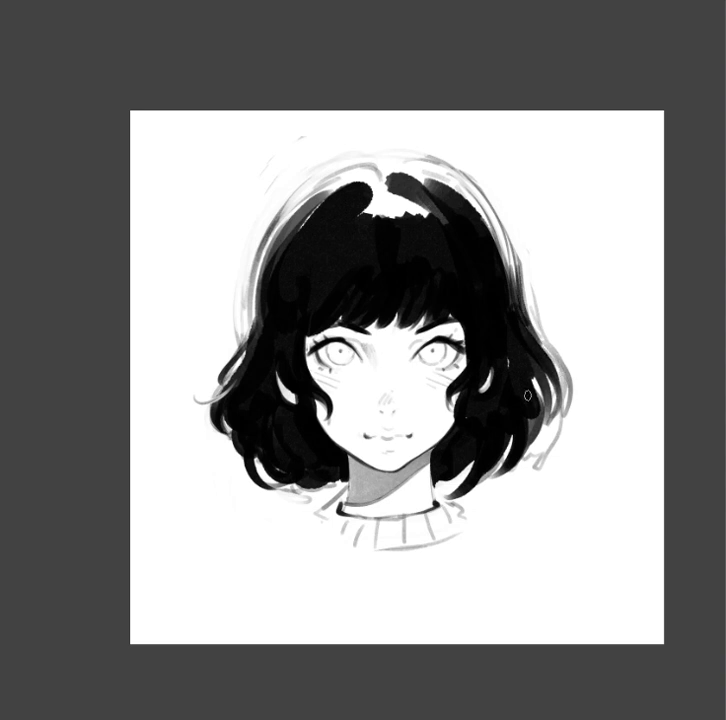
left_click_drag(340, 348, 336, 352)
left_click_drag(428, 349, 438, 346)
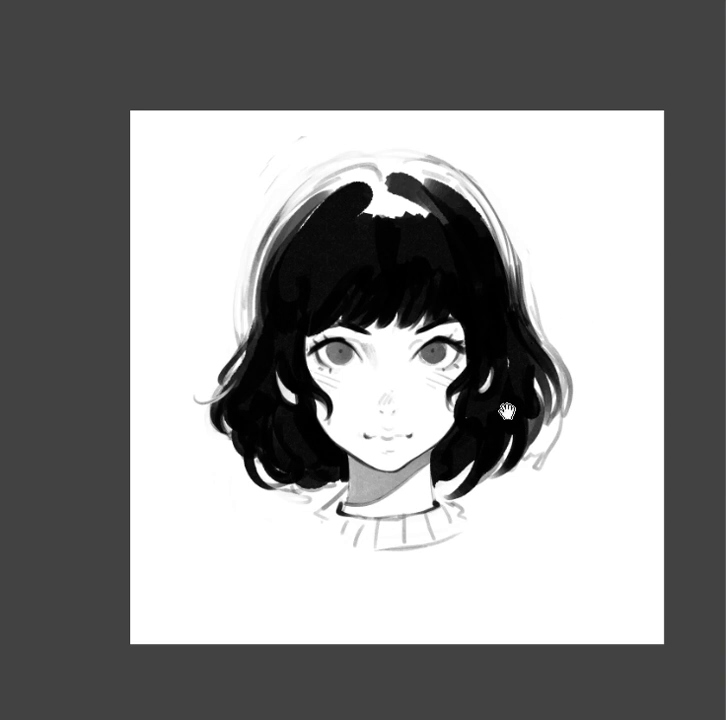
left_click_drag(504, 410, 483, 395)
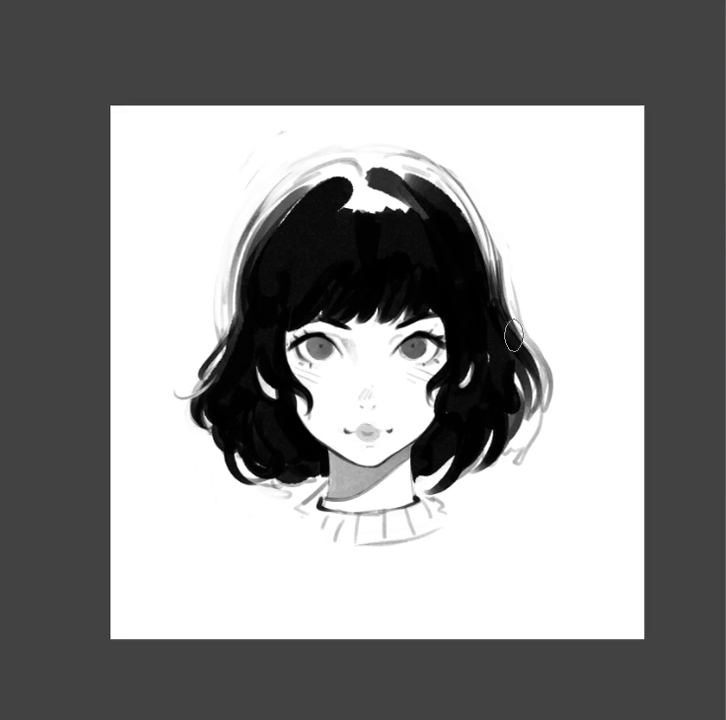
left_click_drag(352, 432, 382, 438)
key("ctrl+z")
key("ctrl+z")
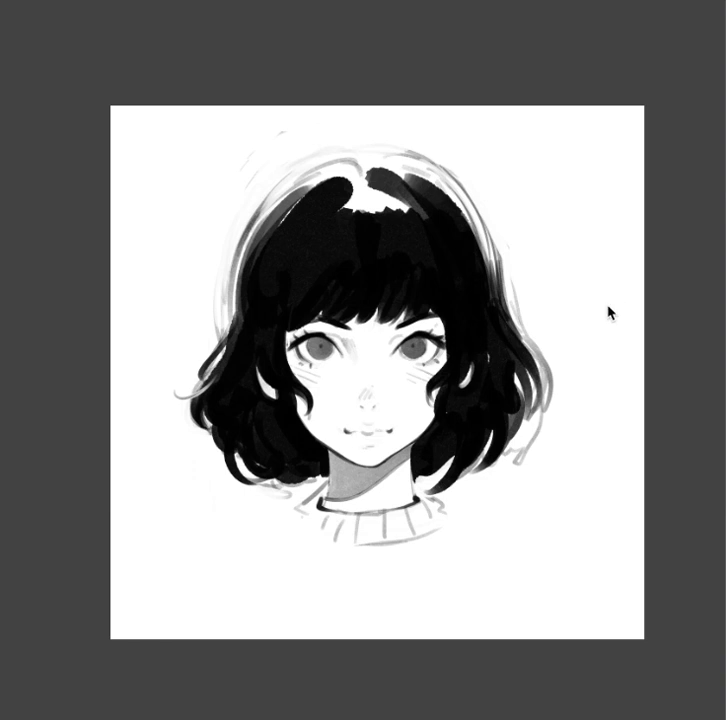
scroll(479, 397, "down", 3)
scroll(458, 358, "up", 3)
scroll(458, 358, "up", 2)
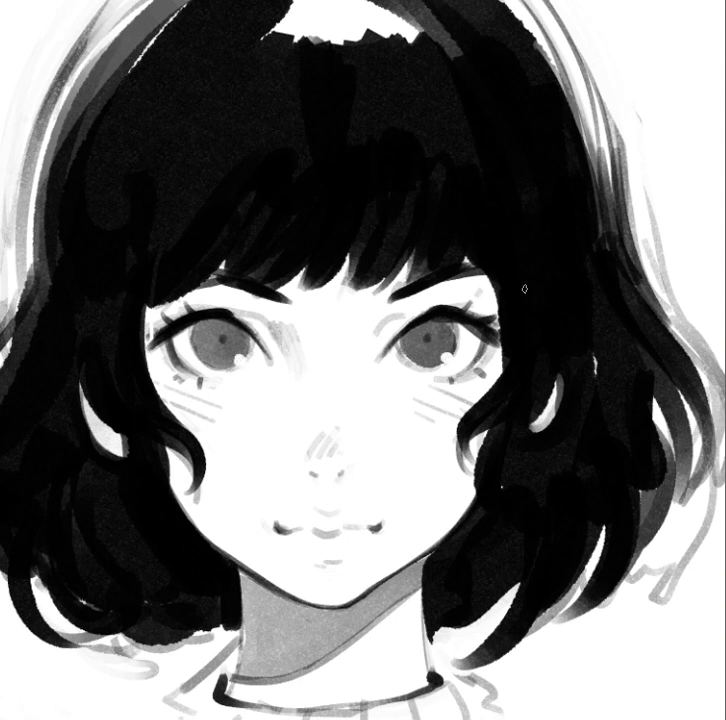
scroll(536, 293, "down", 3)
scroll(363, 348, "right", 3)
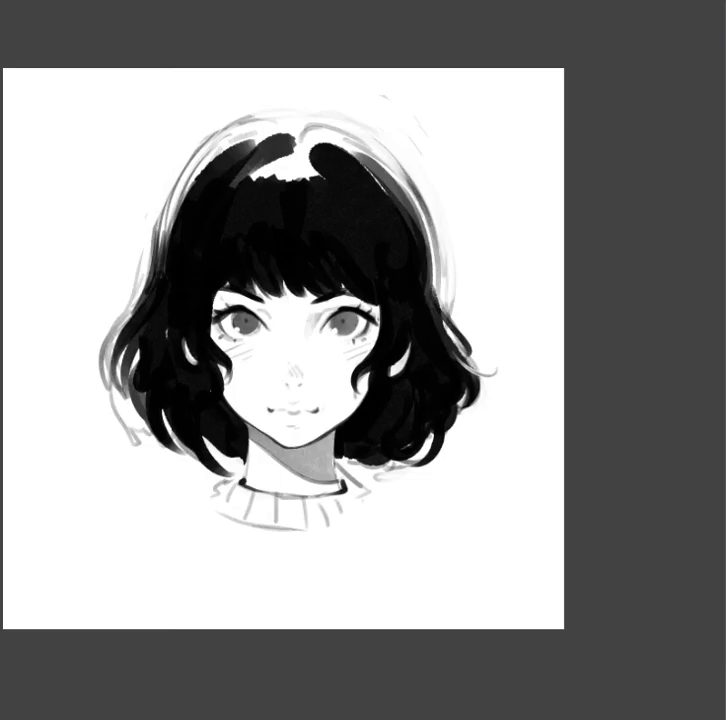
scroll(288, 324, "up", 3)
scroll(264, 327, "up", 2)
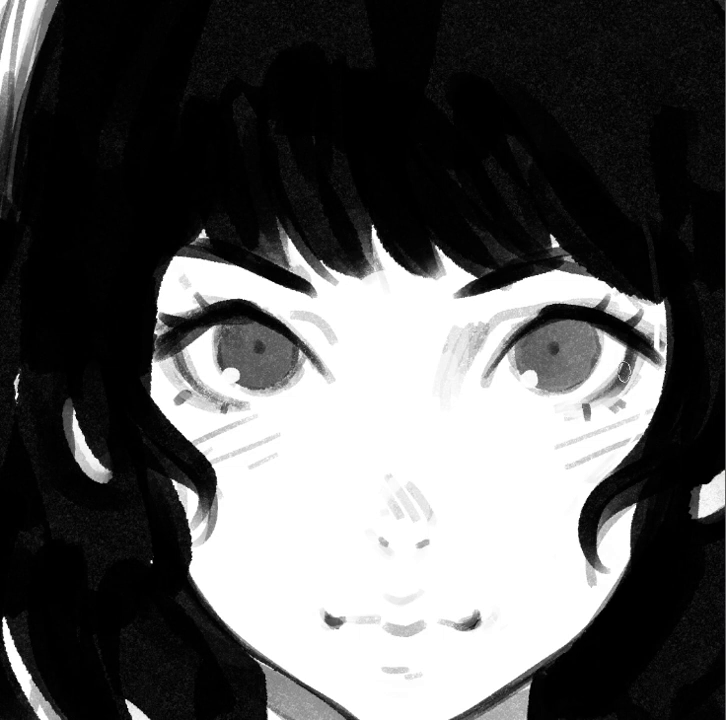
left_click_drag(559, 386, 484, 401)
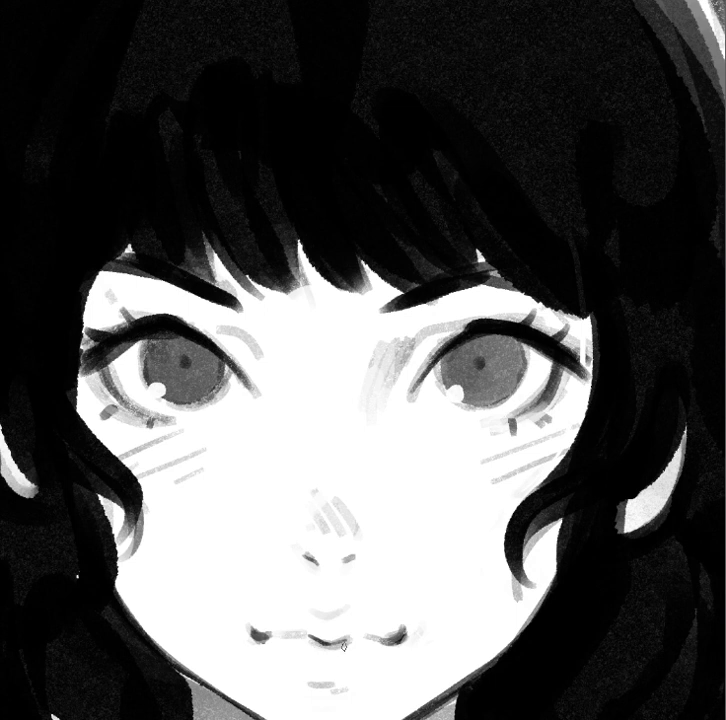
mouse_move(405, 559)
left_mouse_down()
mouse_move(467, 418)
mouse_move(360, 507)
mouse_move(208, 571)
left_mouse_up()
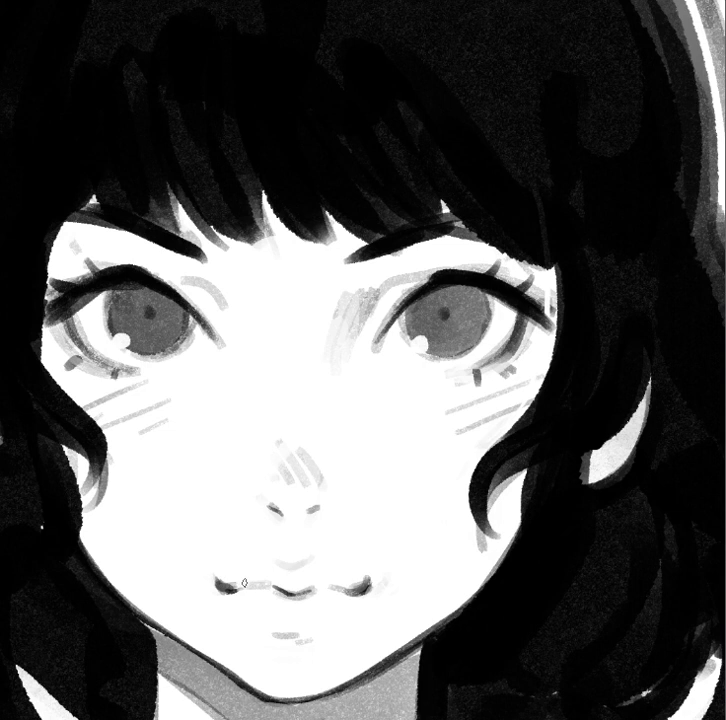
scroll(293, 545, "up", 3)
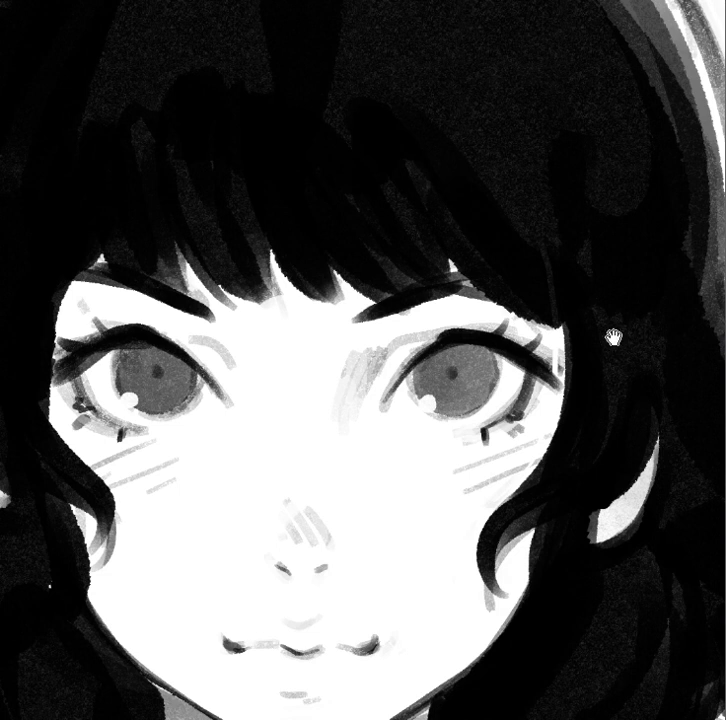
left_click_drag(616, 337, 507, 348)
scroll(560, 400, "down", 5)
left_click_drag(605, 405, 520, 454)
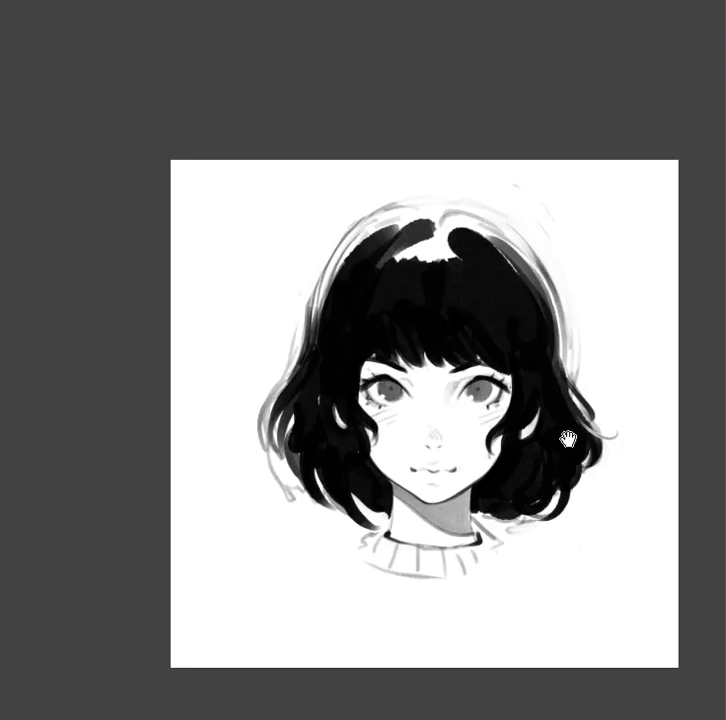
Thicken the left outer edge of the bob with dark wavy strokes, erasing and repainting its lower part
scroll(488, 290, "up", 1)
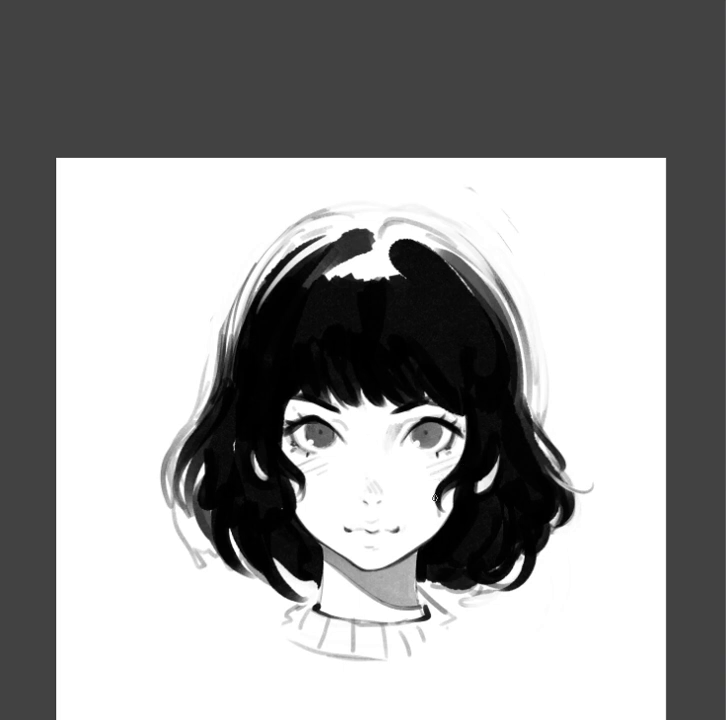
left_click_drag(412, 478, 410, 485)
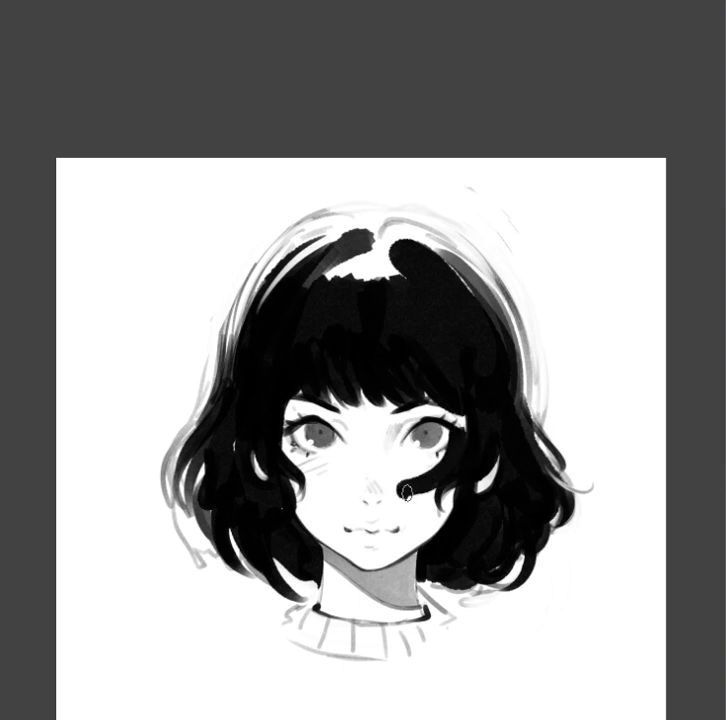
key("ctrl+z")
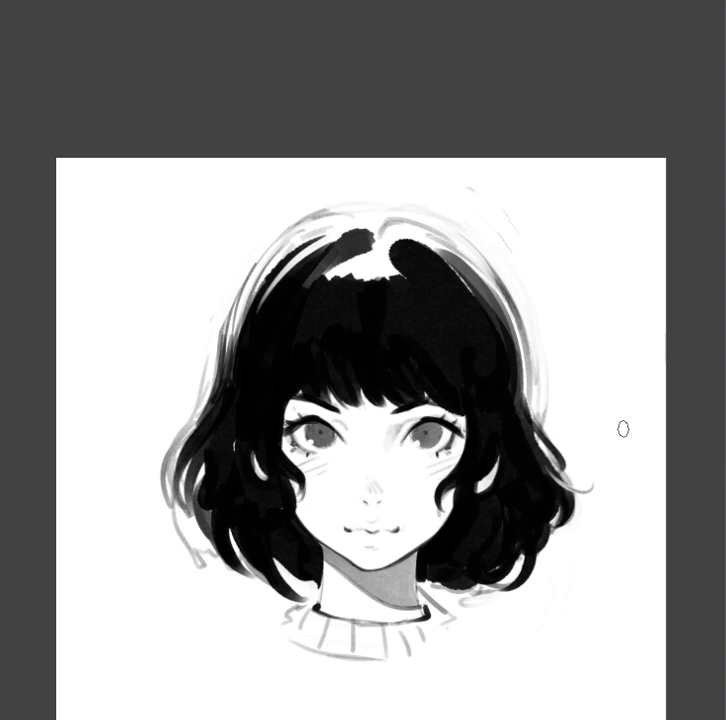
left_click_drag(557, 420, 502, 390)
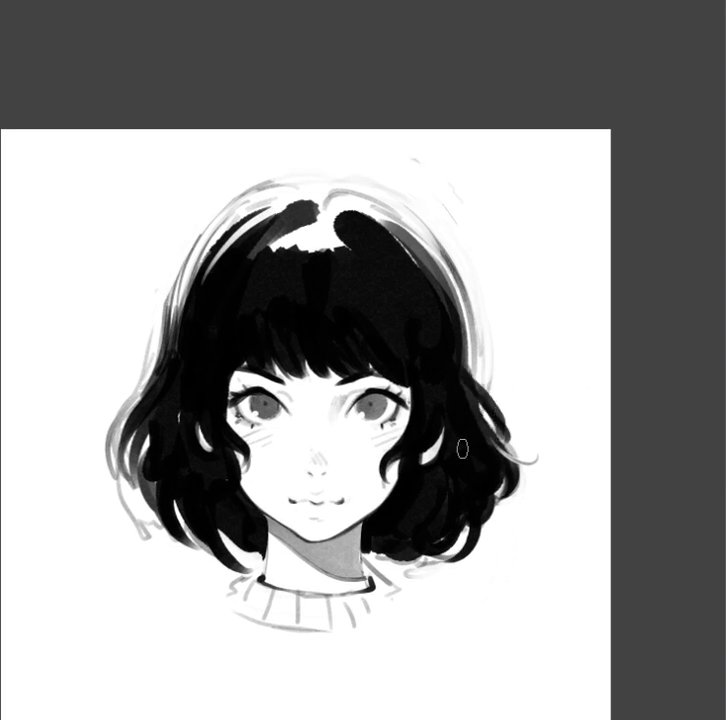
left_click_drag(160, 305, 140, 400)
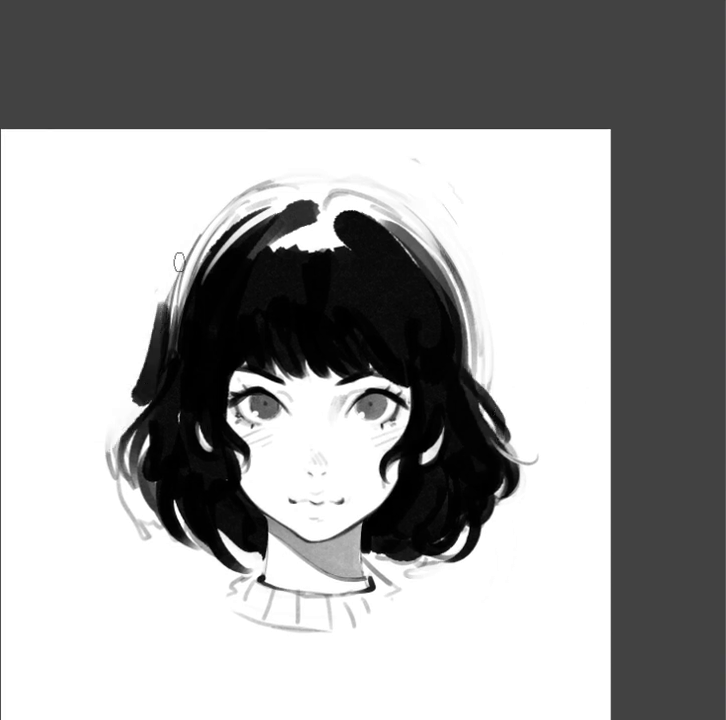
mouse_move(164, 289)
left_mouse_down()
mouse_move(162, 336)
mouse_move(149, 355)
left_mouse_up()
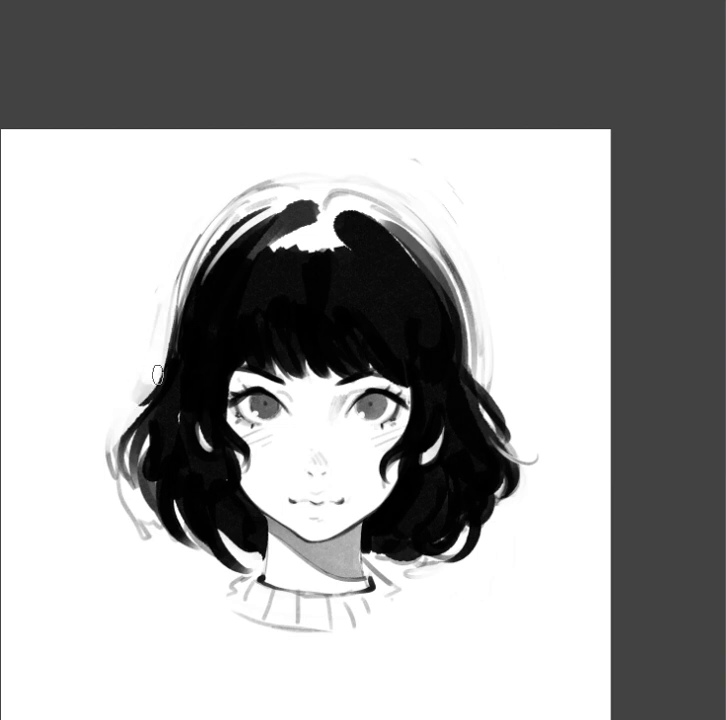
mouse_move(112, 400)
left_mouse_down()
mouse_move(120, 494)
mouse_move(122, 385)
left_mouse_up()
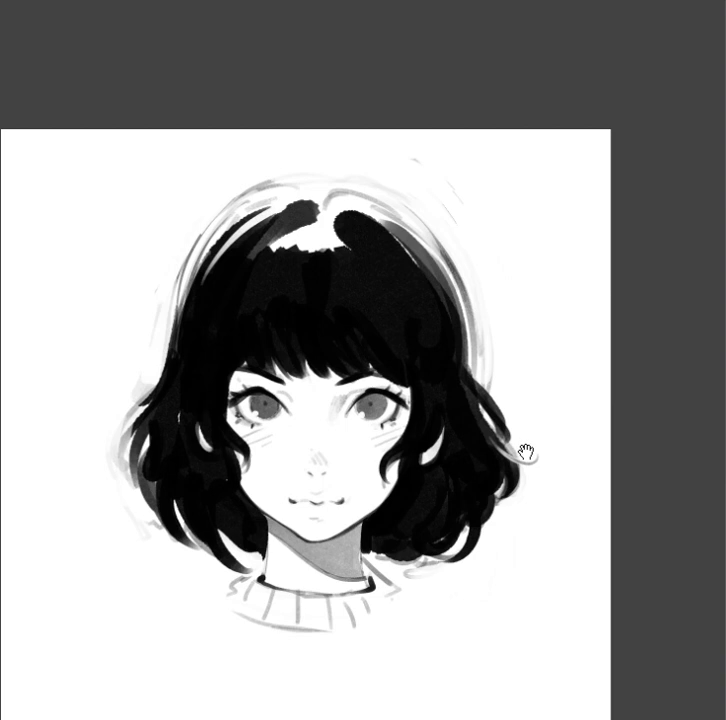
left_click_drag(527, 448, 520, 425)
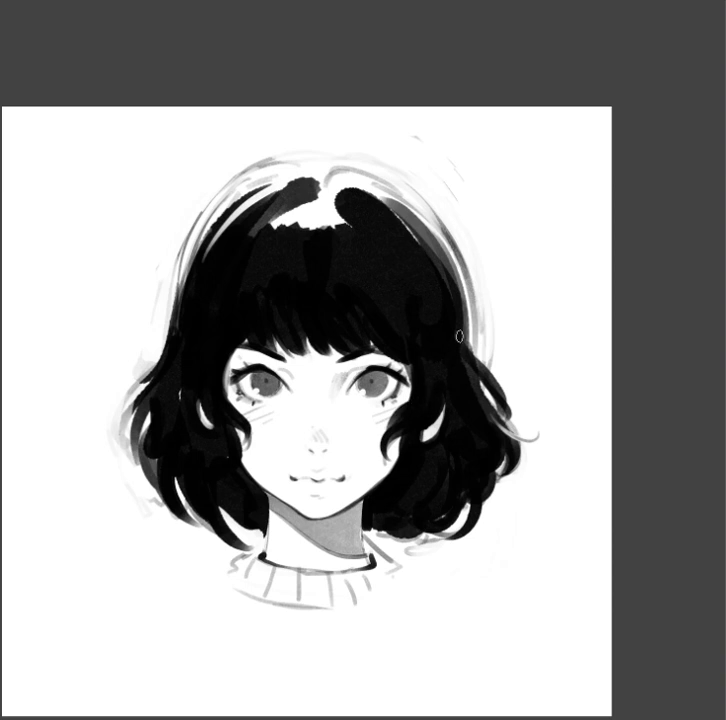
Dab grey shading on the nose and paint grey blush on the left and right cheeks
left_click(317, 430)
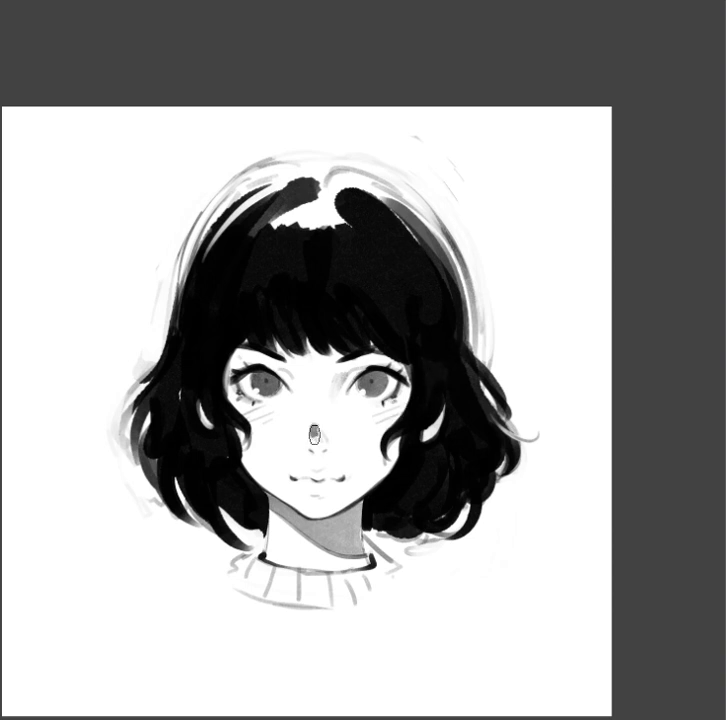
key("ctrl+z")
left_click(316, 422)
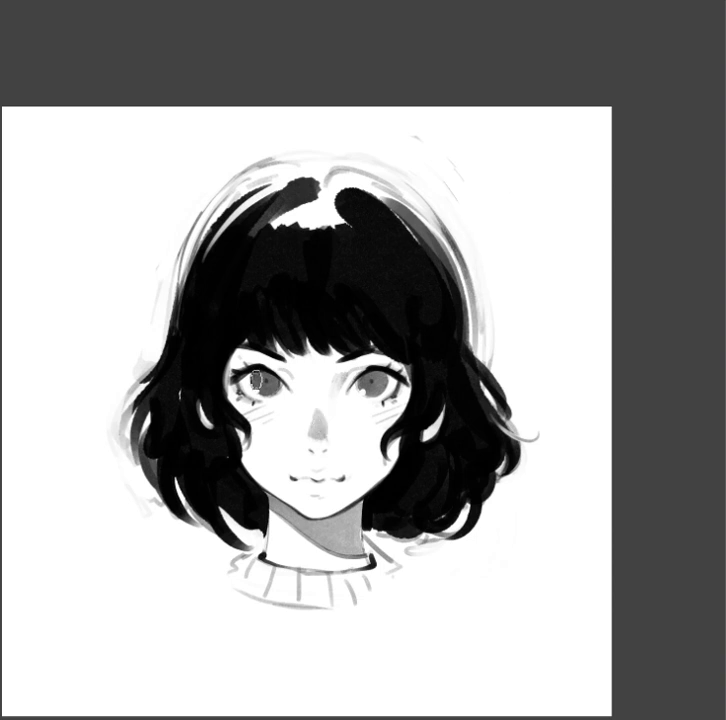
left_click_drag(238, 402, 262, 418)
left_click_drag(384, 412, 384, 405)
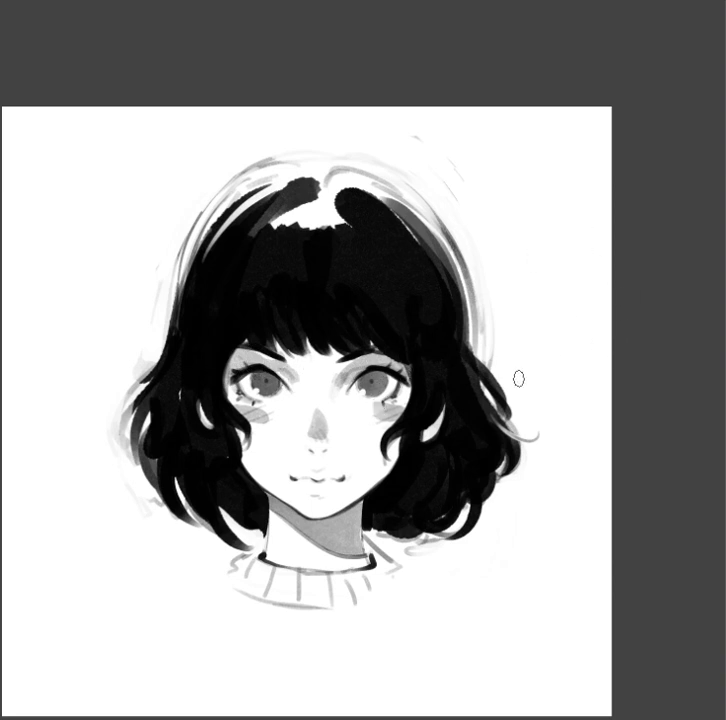
scroll(407, 372, "up", 3)
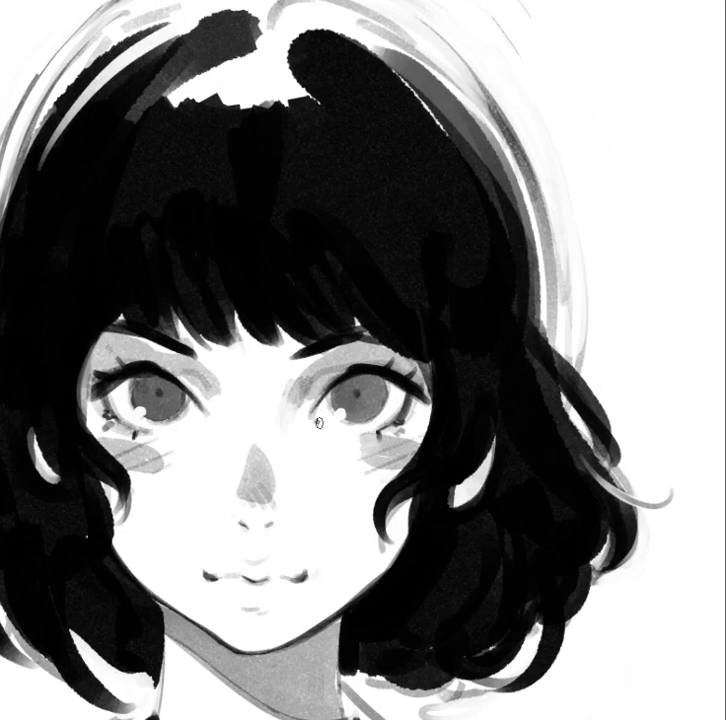
Darken and extend the right eye's lower eyelid line
left_click_drag(318, 423, 386, 432)
scroll(491, 345, "down", 4)
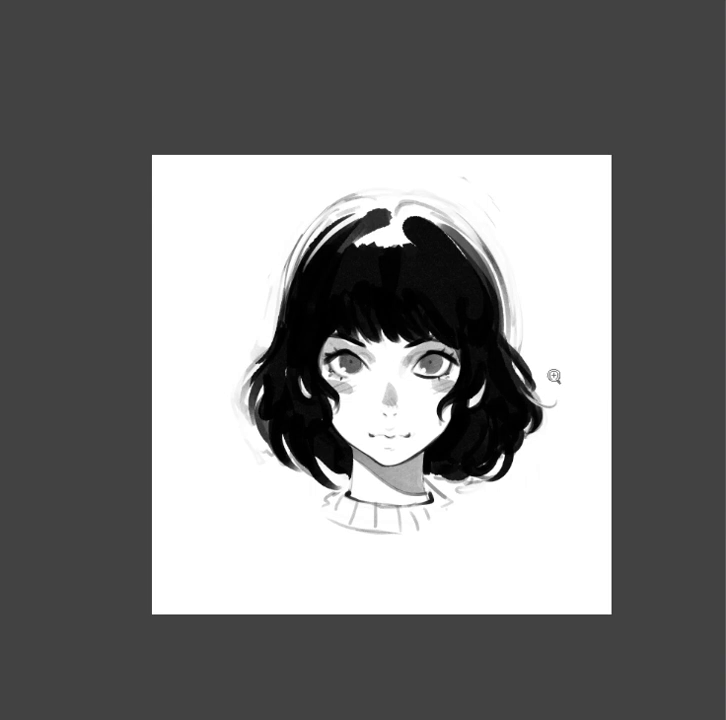
left_click_drag(466, 342, 616, 355)
scroll(616, 355, "up", 4)
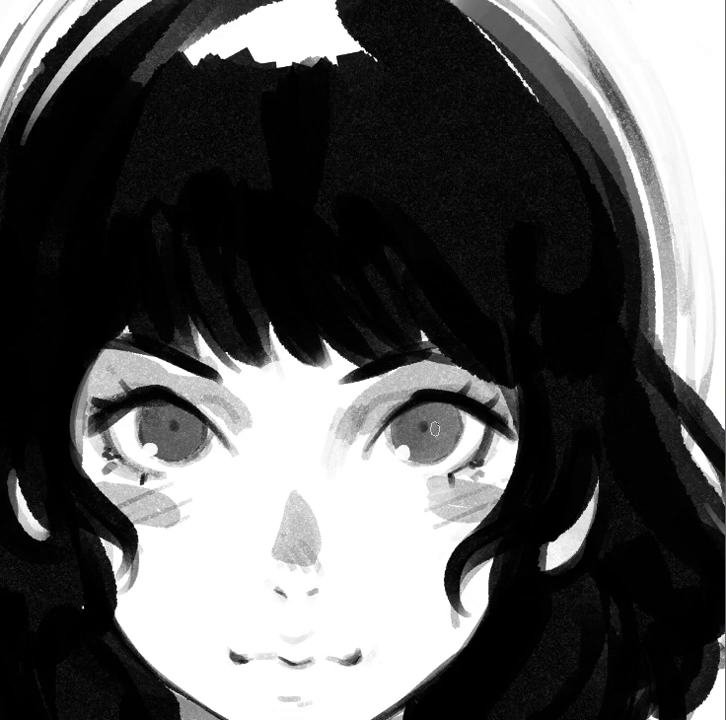
left_click_drag(403, 472, 457, 466)
mouse_move(381, 460)
left_mouse_down()
mouse_move(437, 474)
mouse_move(476, 462)
left_mouse_up()
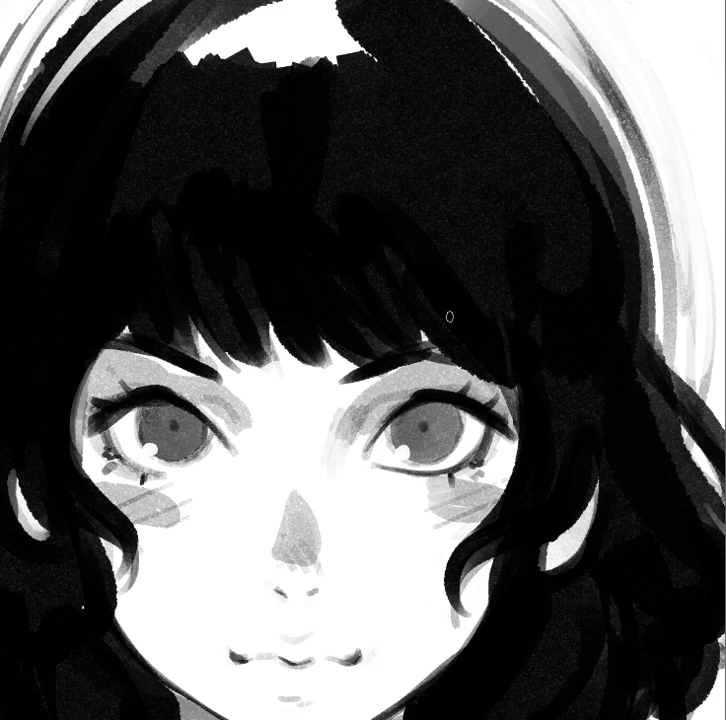
Darken the left eye's lower lid out toward its outer corner
mouse_move(104, 462)
left_mouse_down()
mouse_move(162, 475)
mouse_move(195, 465)
left_mouse_up()
left_click_drag(150, 470, 225, 459)
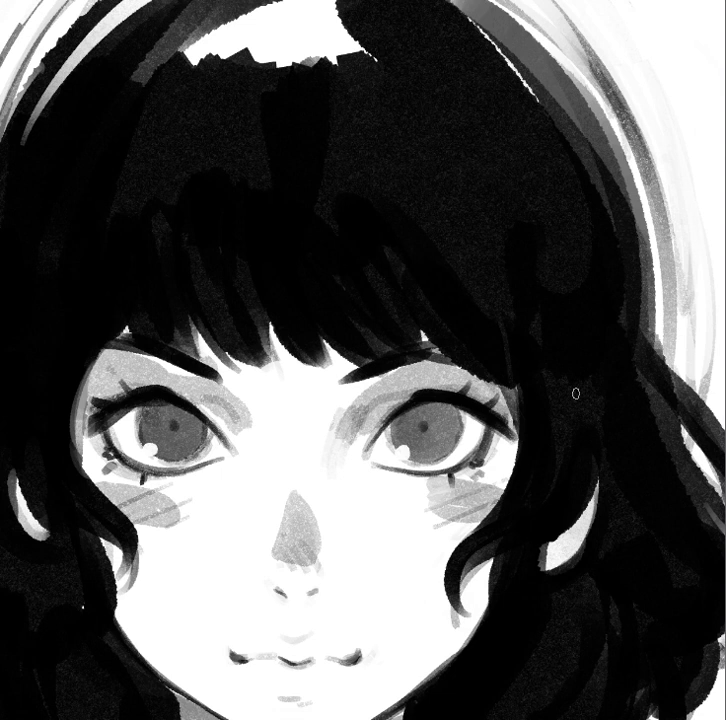
left_click_drag(225, 448, 205, 423)
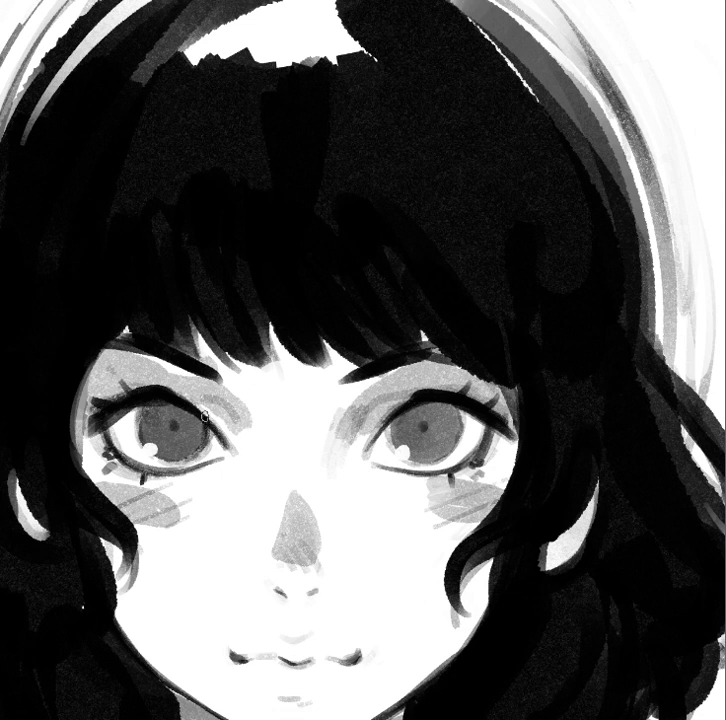
scroll(505, 300, "down", 2)
scroll(570, 310, "down", 3)
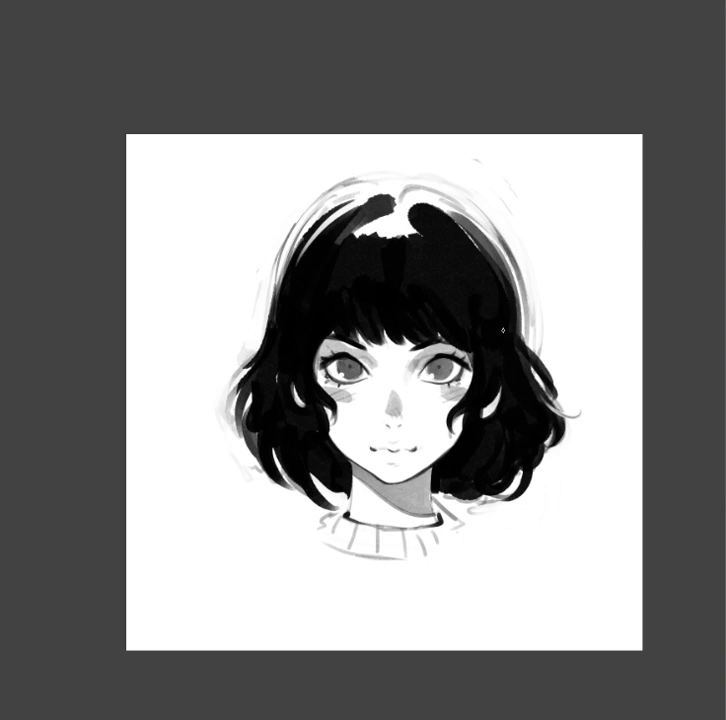
scroll(428, 349, "up", 2)
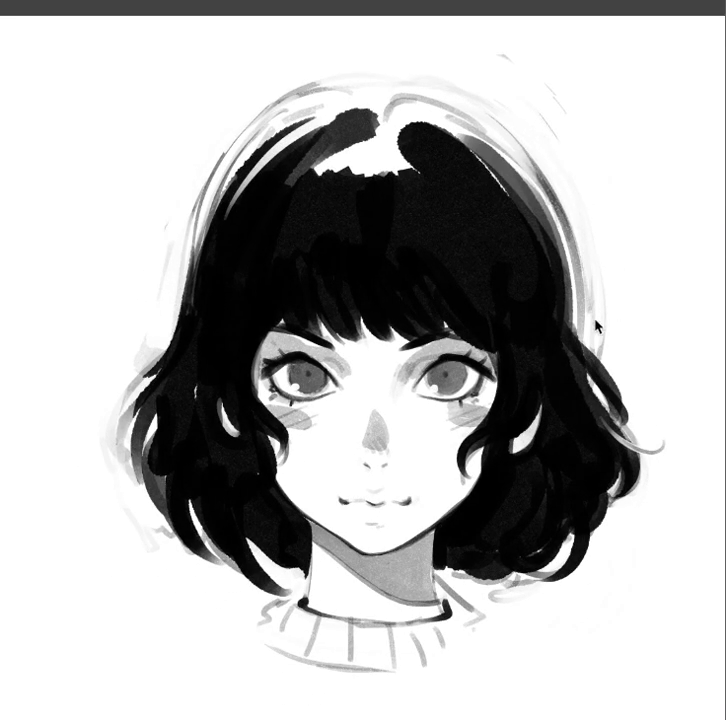
Darken the right eye's upper-lid lashes, then make the brush much smaller
mouse_move(380, 368)
left_mouse_down()
mouse_move(446, 362)
mouse_move(487, 372)
left_mouse_up()
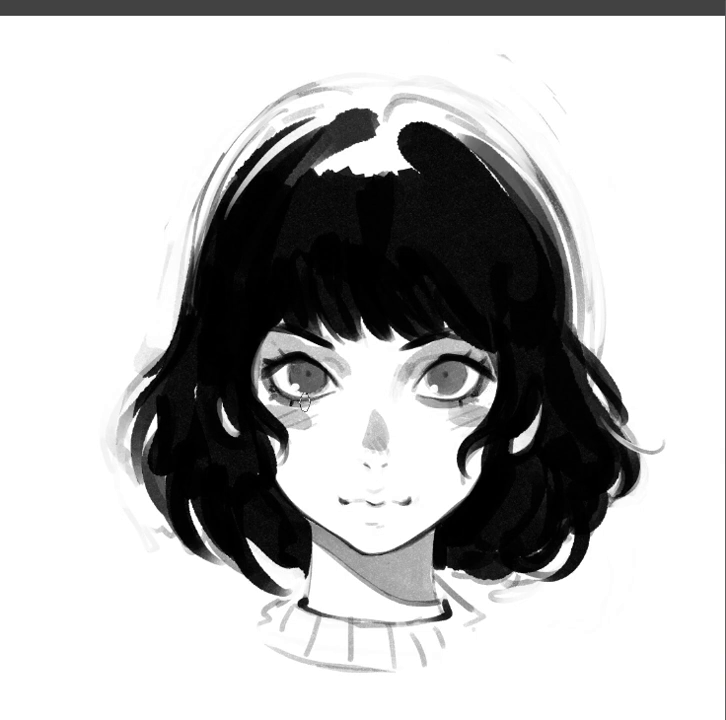
left_click_drag(530, 337, 491, 345)
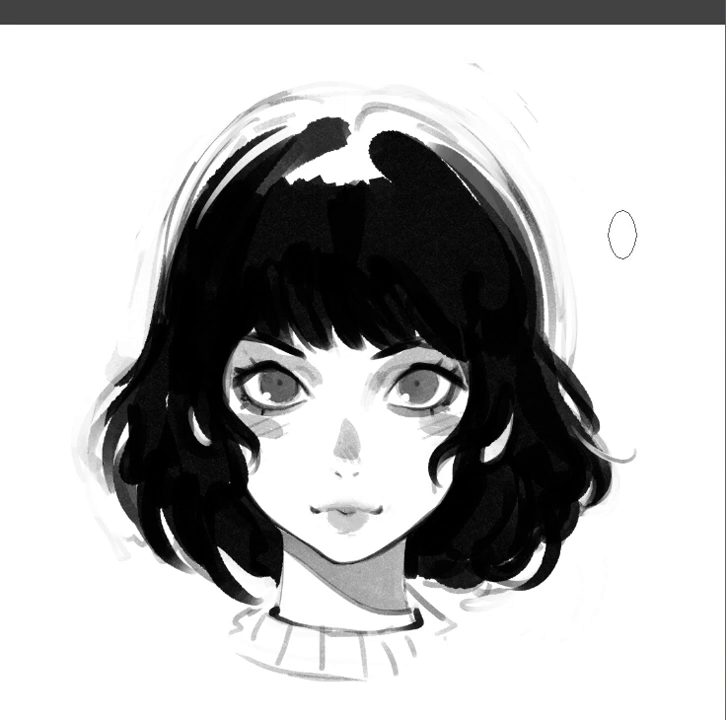
key("bracketleft")
key("bracketleft")
key("bracketleft")
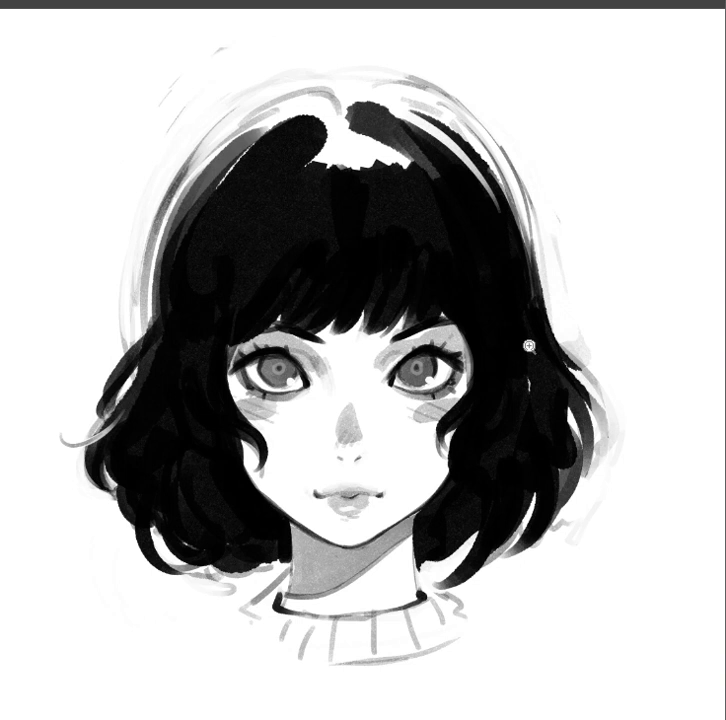
scroll(570, 385, "down", 5)
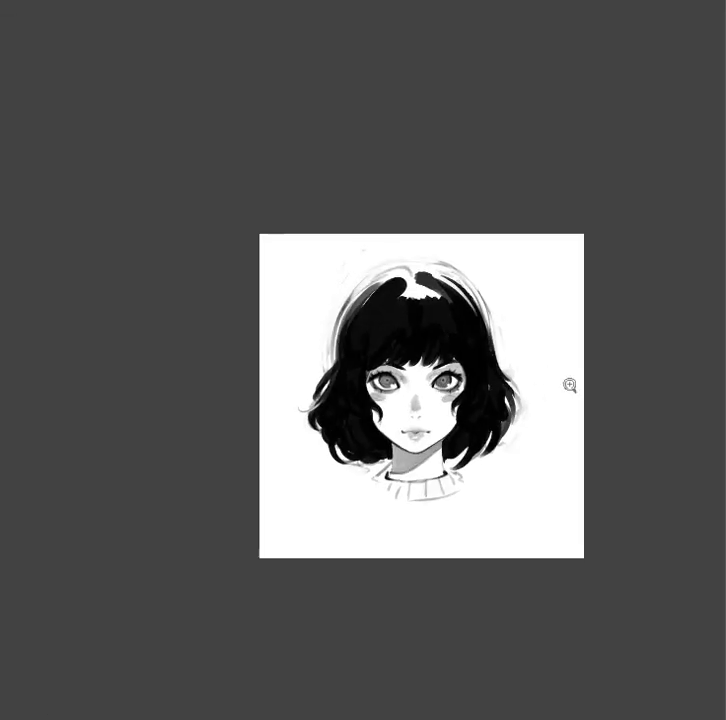
scroll(515, 383, "up", 6)
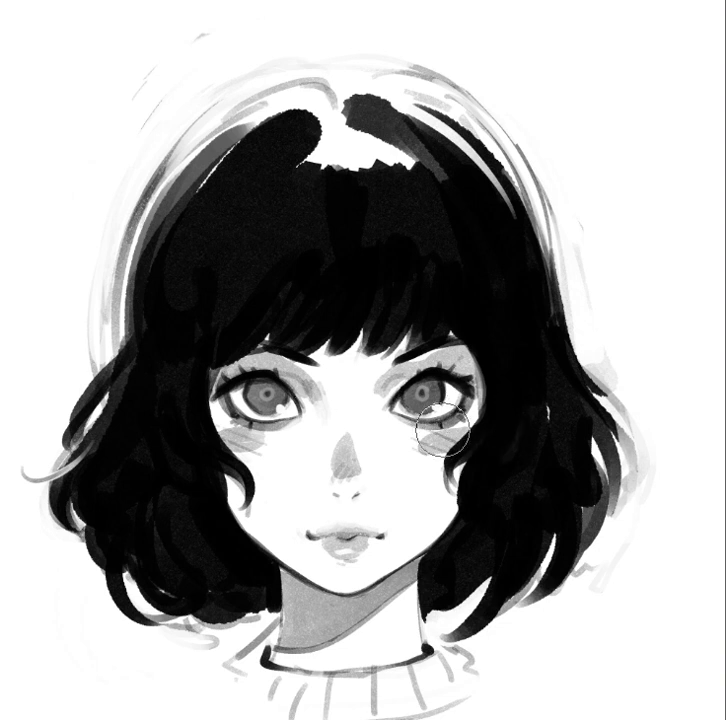
left_click(490, 355)
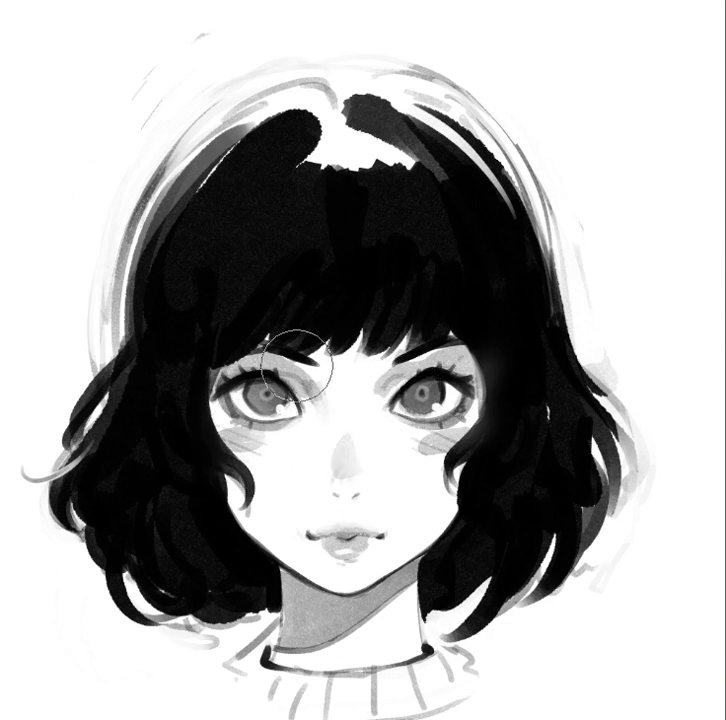
key("bracketright")
key("bracketright")
key("bracketright")
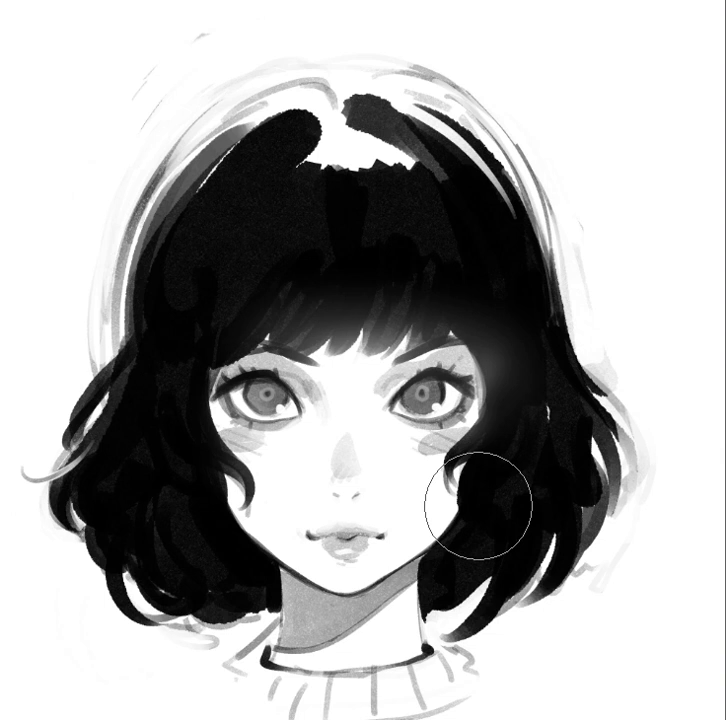
key("bracketright")
key("bracketright")
key("bracketleft")
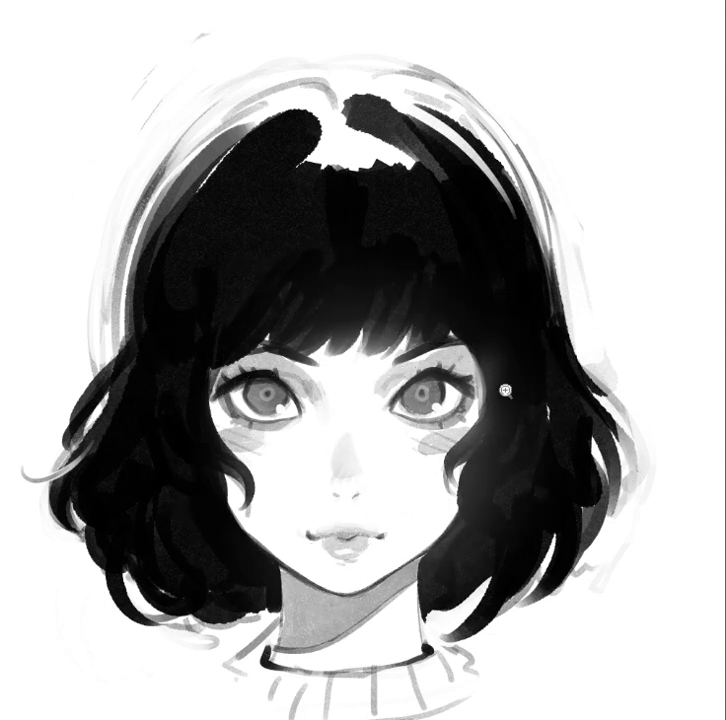
scroll(509, 389, "down", 2)
mouse_move(533, 385)
left_mouse_down()
mouse_move(472, 402)
mouse_move(456, 419)
left_mouse_up()
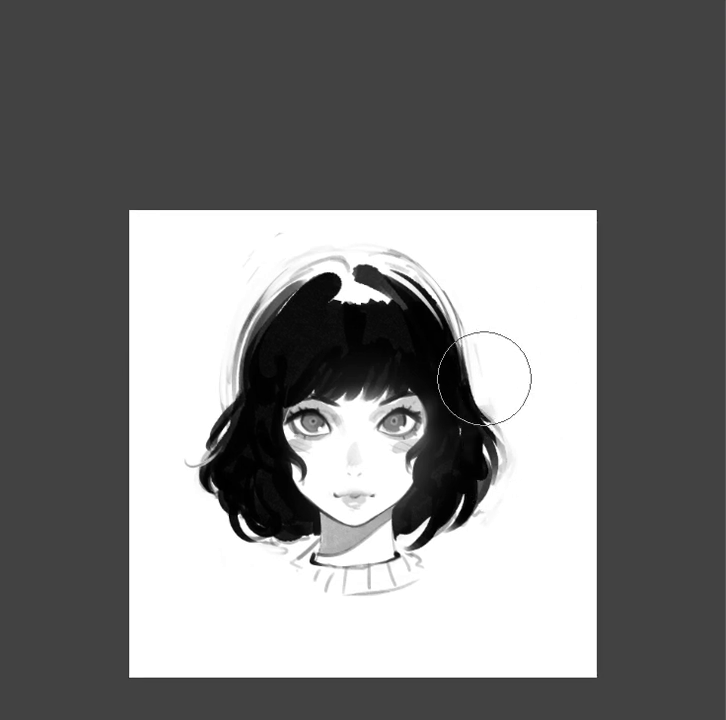
scroll(380, 415, "up", 1)
scroll(393, 418, "up", 1)
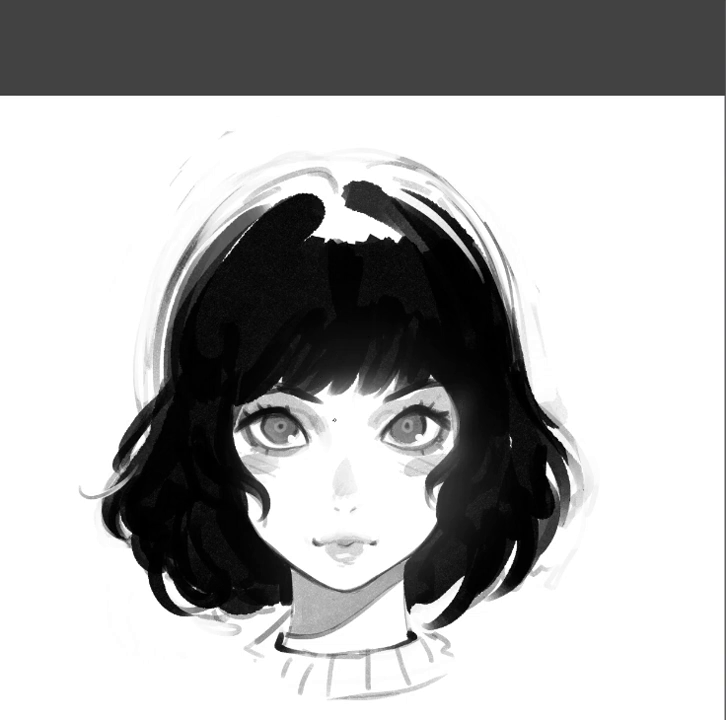
scroll(330, 430, "up", 2)
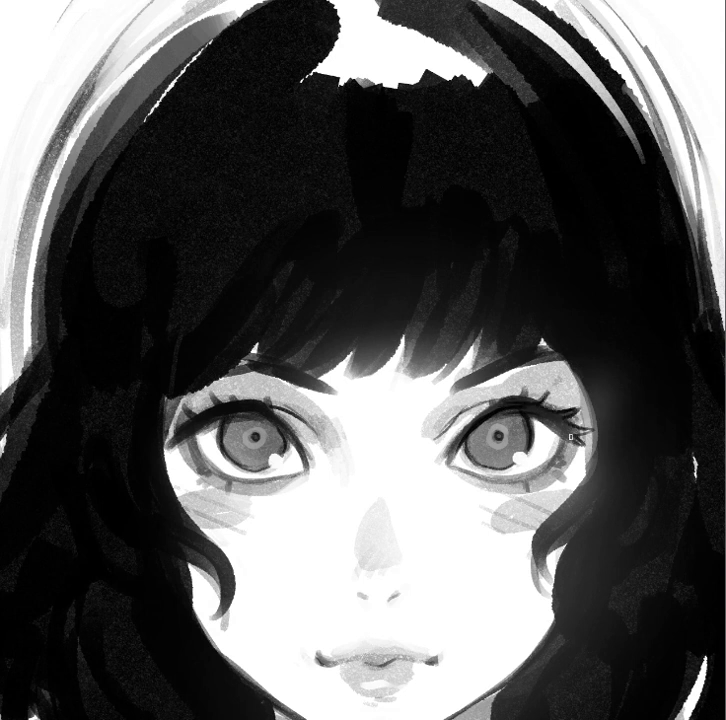
With a smaller brush, darken the lower eyelid lines of both eyes
key("bracketleft")
key("bracketleft")
key("bracketleft")
key("bracketleft")
key("bracketleft")
key("bracketleft")
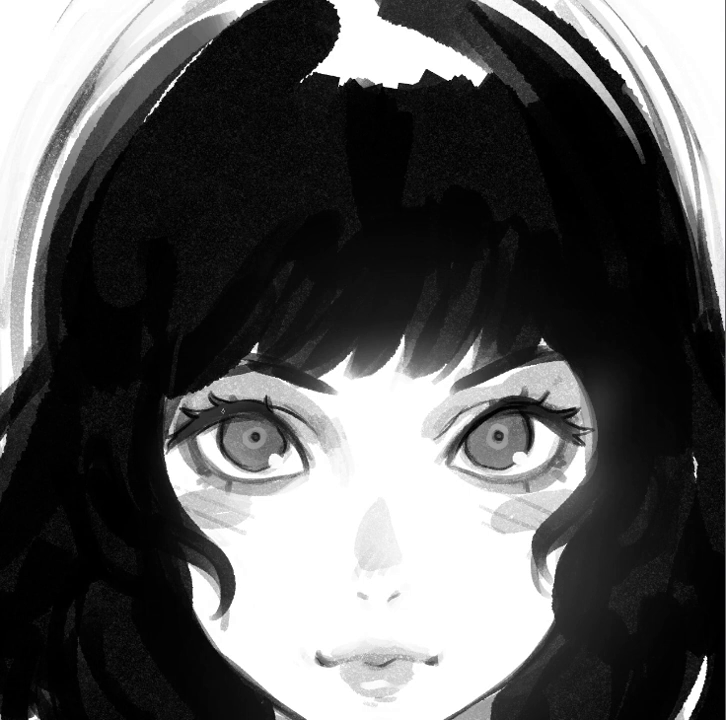
left_click_drag(228, 478, 208, 470)
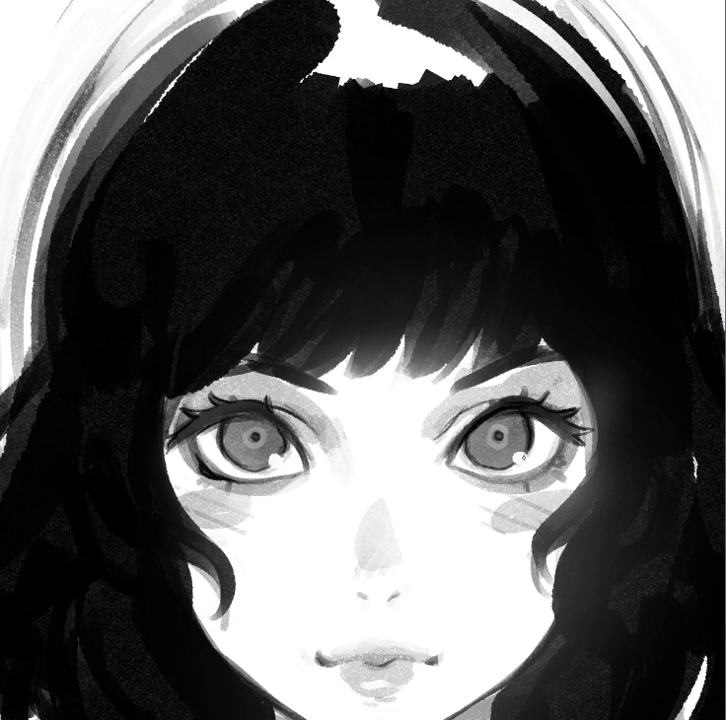
left_click_drag(505, 477, 542, 467)
Add a small light grey highlight beneath the lower lip
left_click_drag(580, 470, 557, 388)
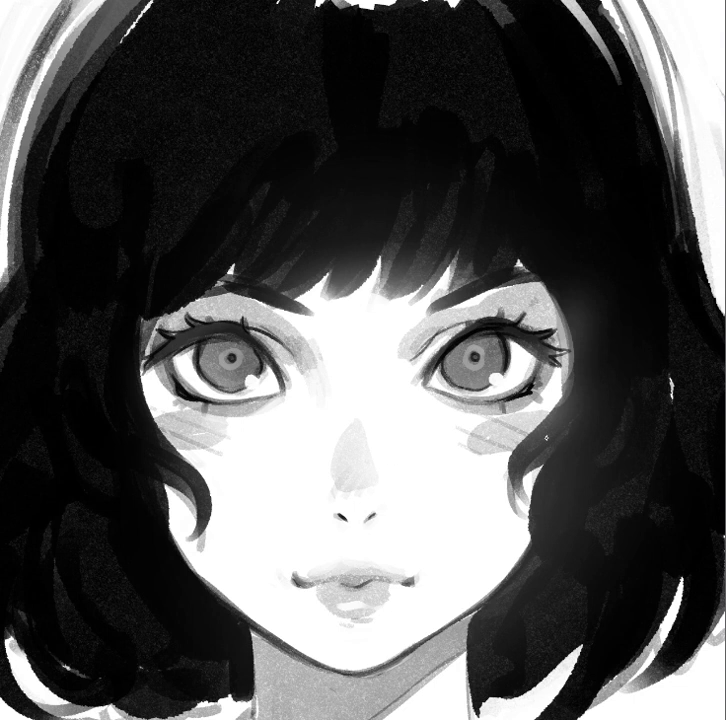
left_click_drag(455, 515, 437, 536)
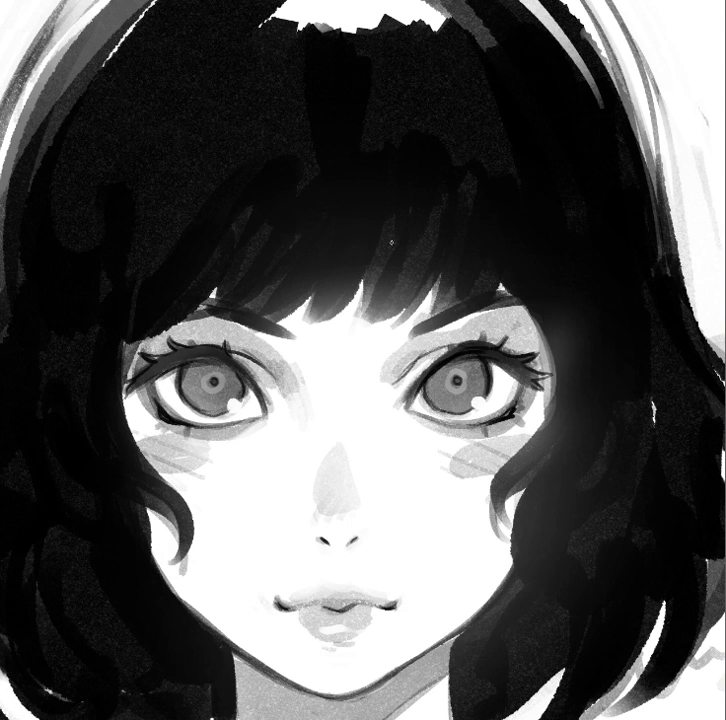
scroll(538, 376, "down", 3)
scroll(540, 300, "down", 1)
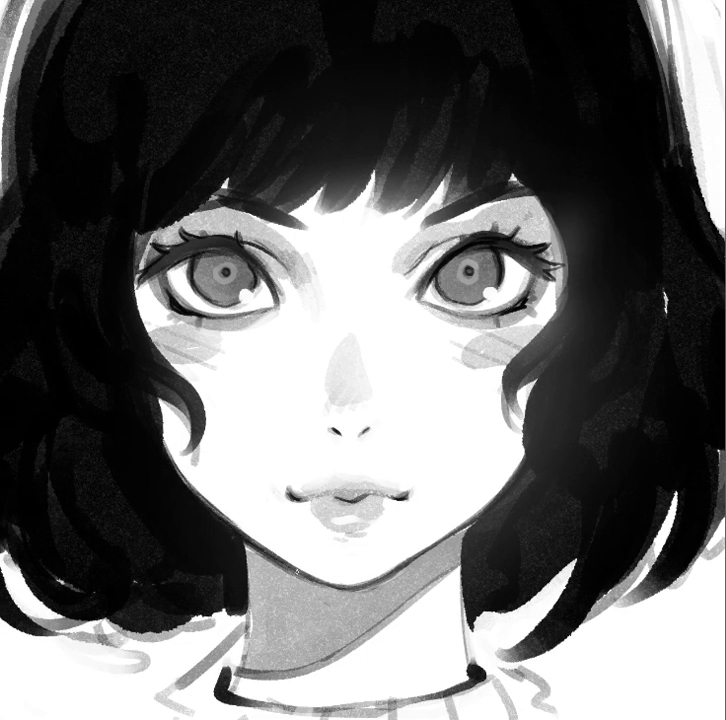
left_click_drag(339, 536, 356, 537)
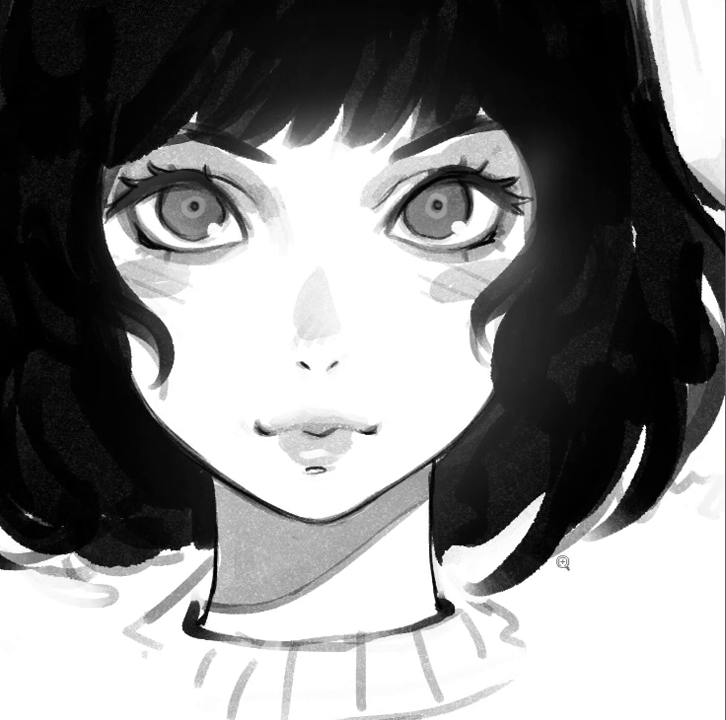
scroll(564, 577, "down", 5)
scroll(564, 577, "up", 3)
scroll(600, 580, "down", 1)
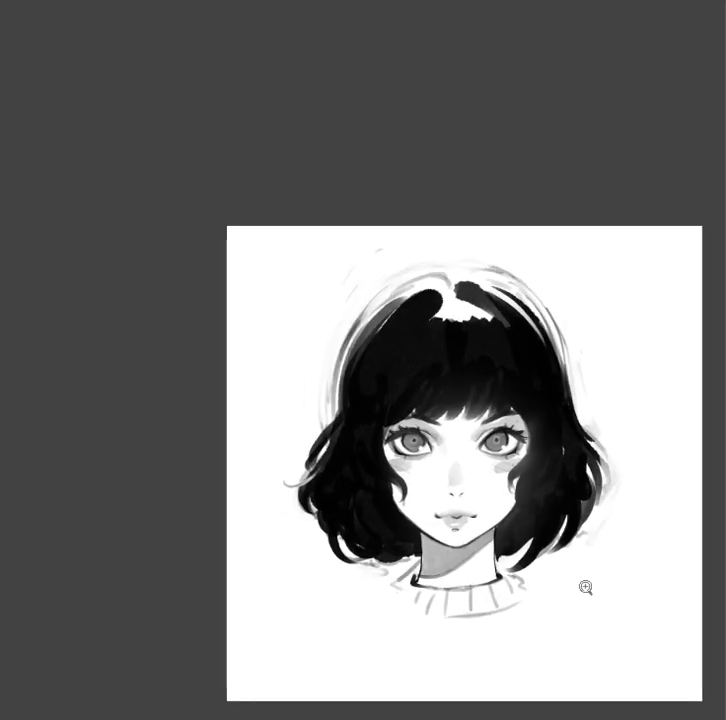
scroll(487, 424, "up", 3)
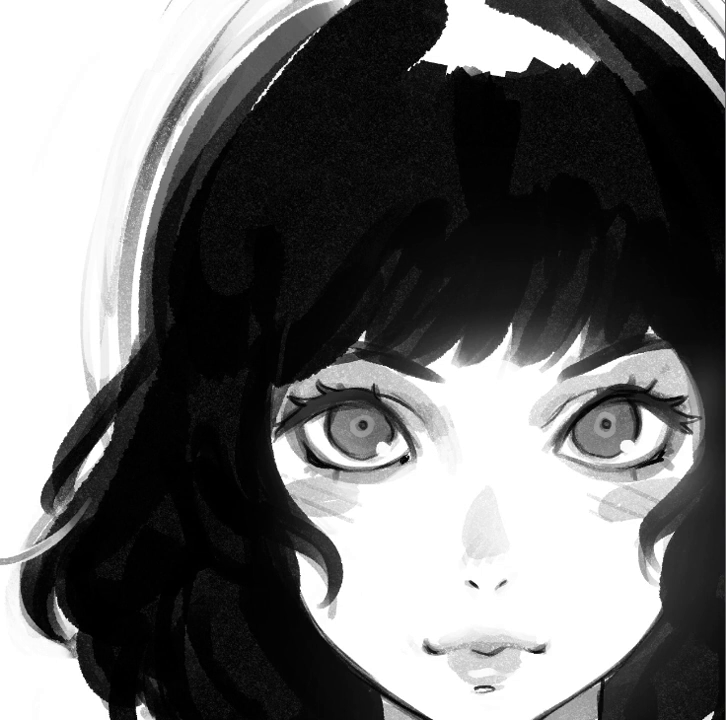
Pan and zoom out to view the whole portrait
left_click_drag(534, 468, 505, 471)
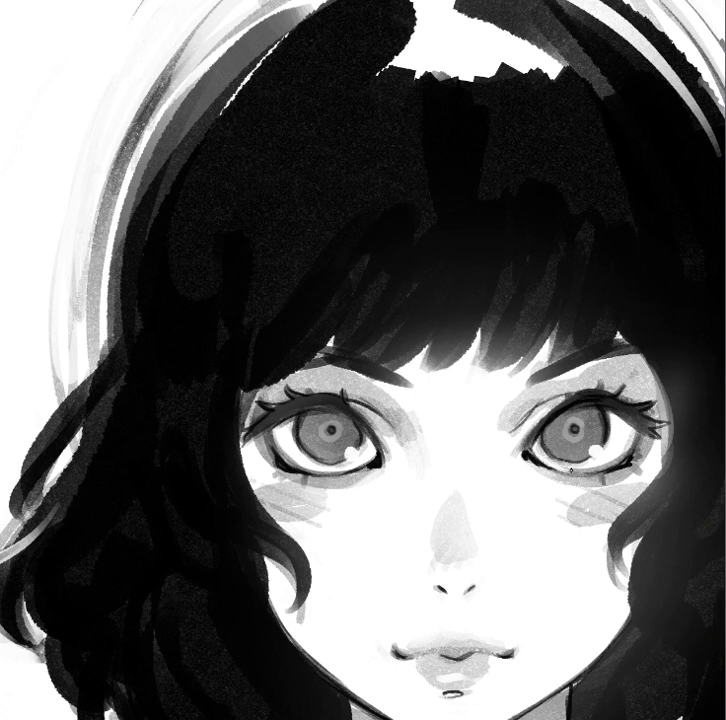
scroll(570, 529, "down", 3)
left_click_drag(608, 571, 506, 519)
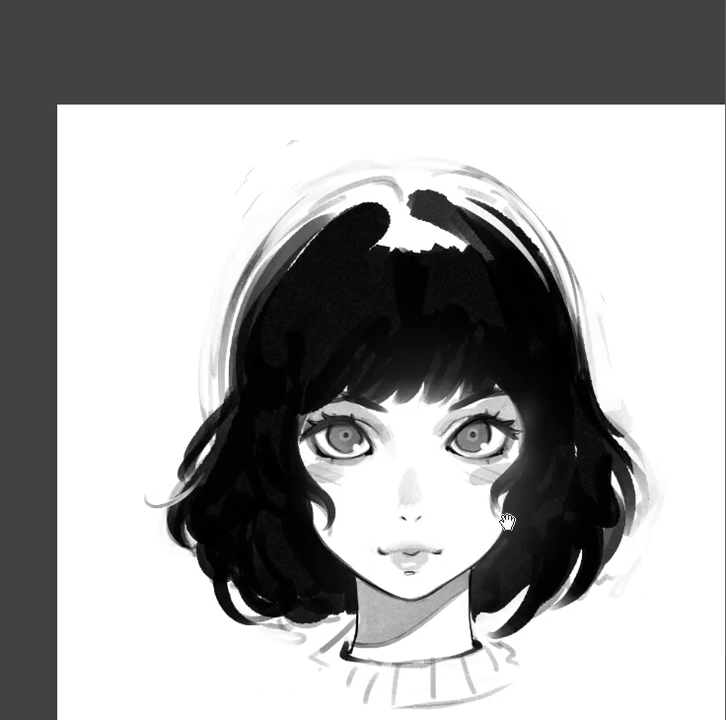
scroll(564, 505, "down", 3)
left_click_drag(596, 535, 592, 500)
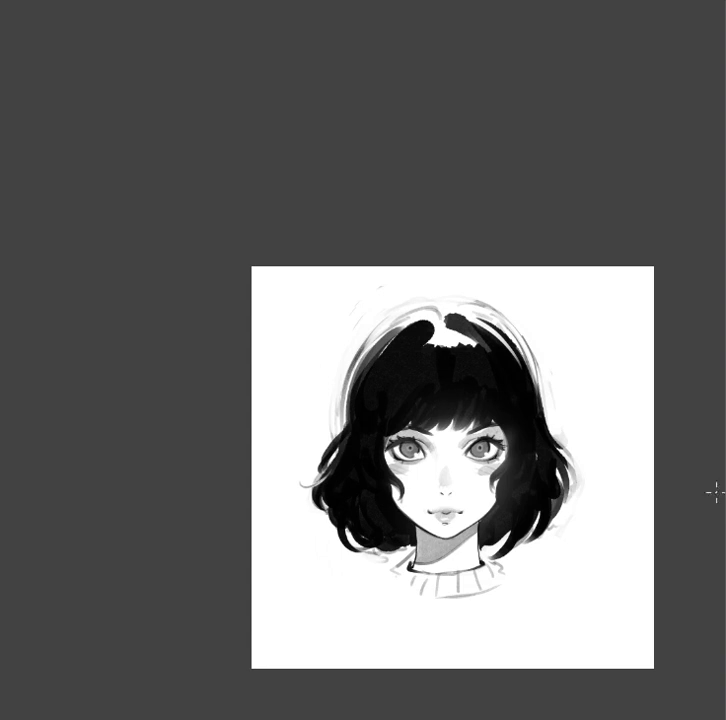
Move the view back in toward the face
scroll(452, 467, "right", 3)
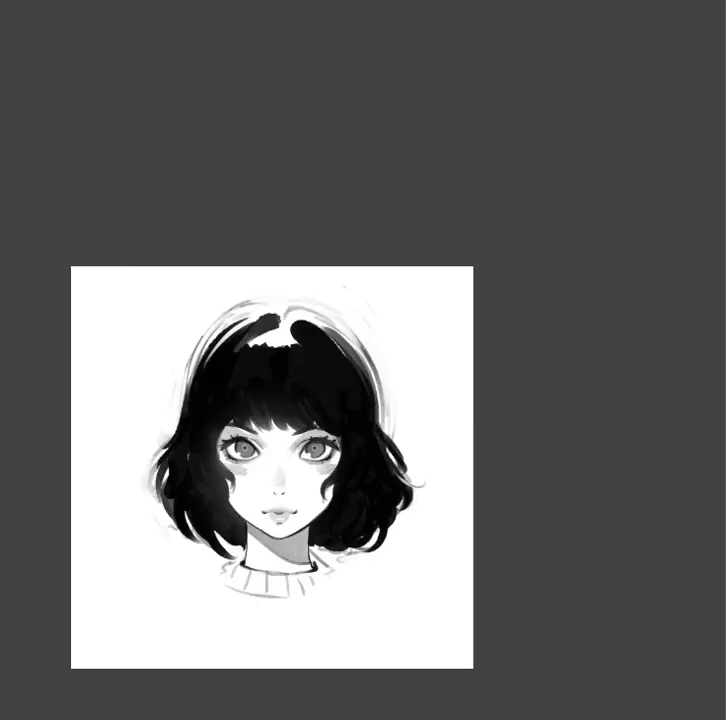
left_click_drag(324, 438, 376, 446)
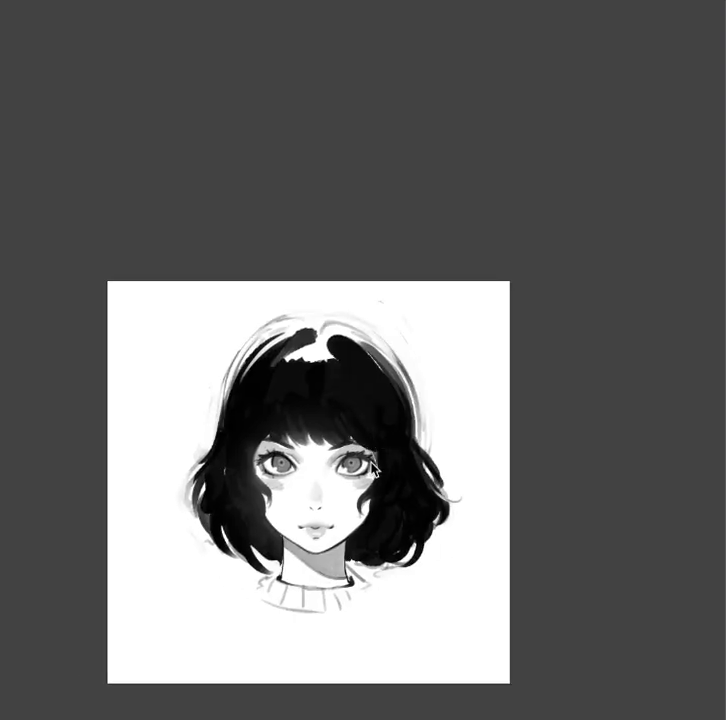
scroll(390, 450, "up", 2)
scroll(405, 452, "up", 2)
scroll(293, 527, "up", 2)
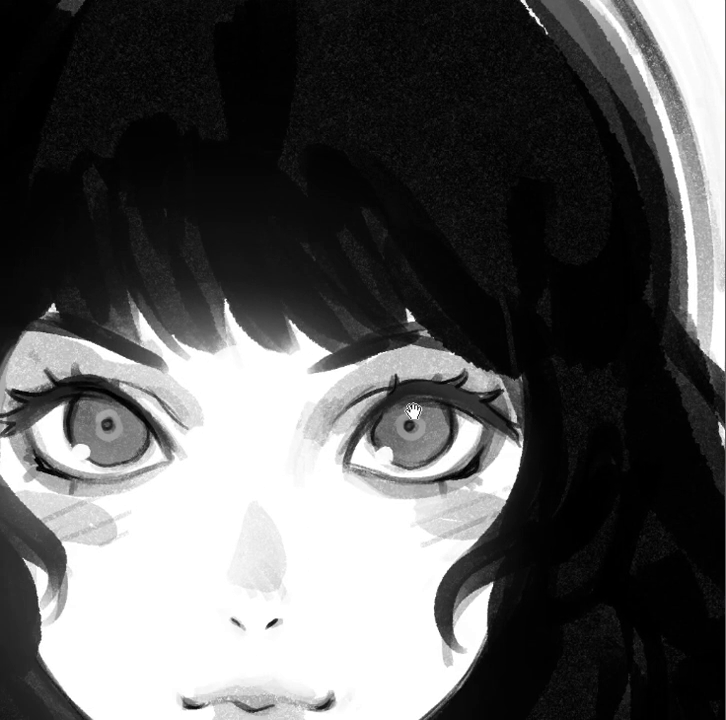
Paint dark strands along the left hair edge beside the cheek, covering the glow
left_click_drag(297, 483, 344, 459)
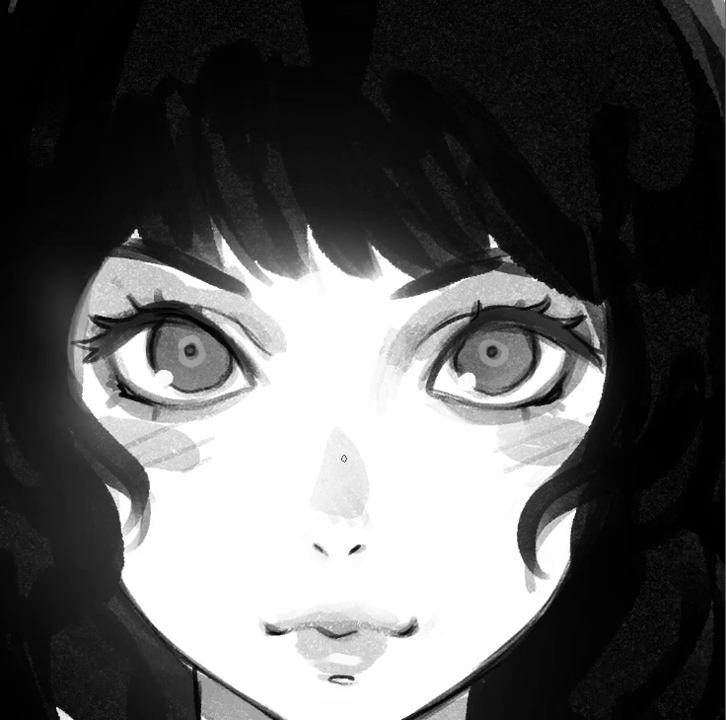
left_click_drag(407, 459, 383, 396)
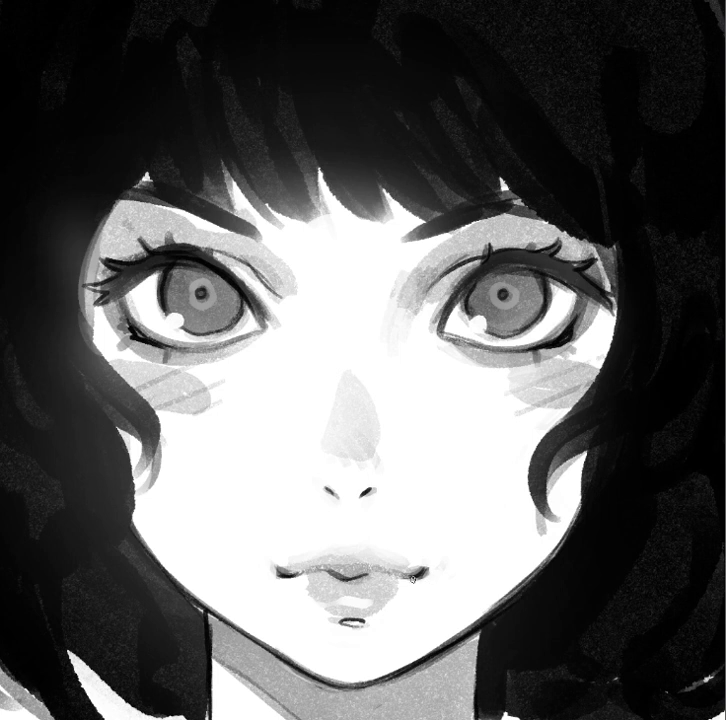
left_click_drag(538, 375, 566, 322)
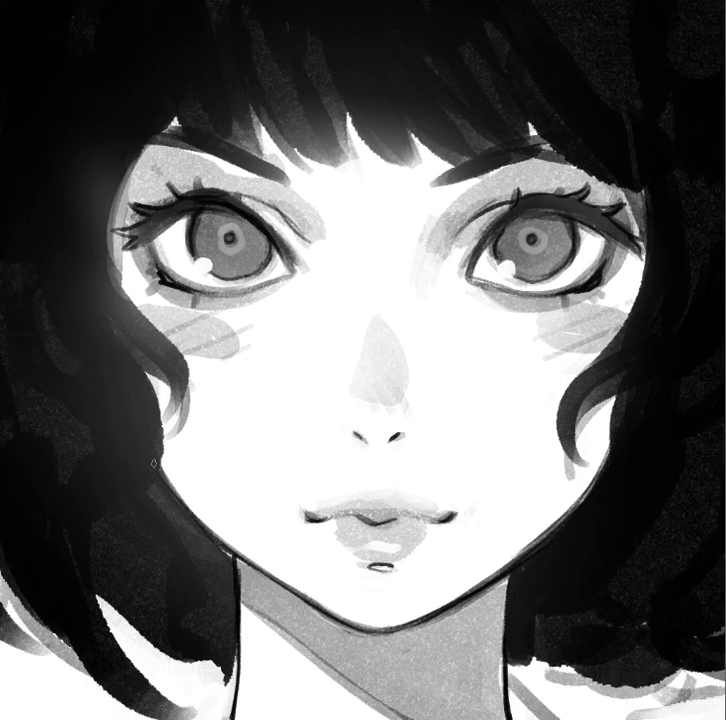
left_click_drag(139, 410, 119, 490)
mouse_move(100, 335)
left_mouse_down()
mouse_move(62, 251)
mouse_move(151, 360)
mouse_move(150, 349)
left_mouse_up()
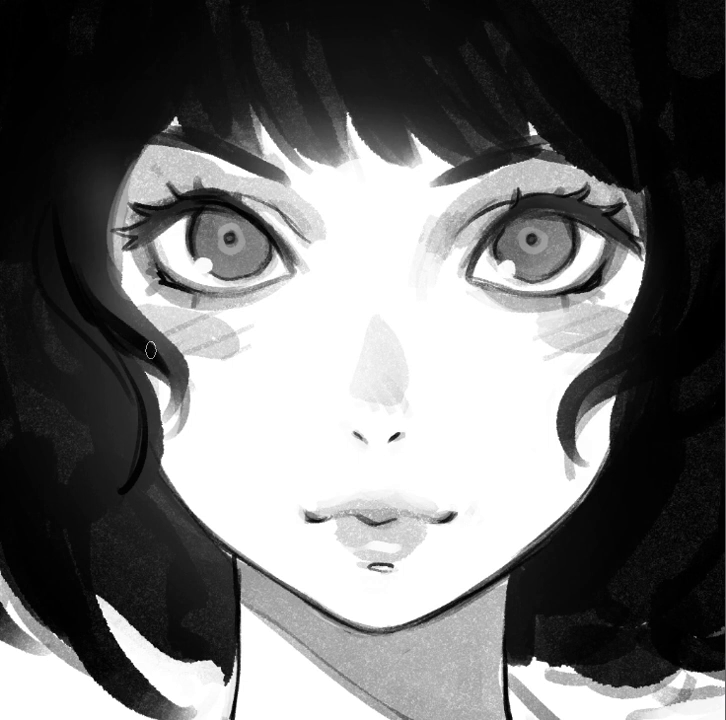
left_click_drag(415, 428, 530, 426)
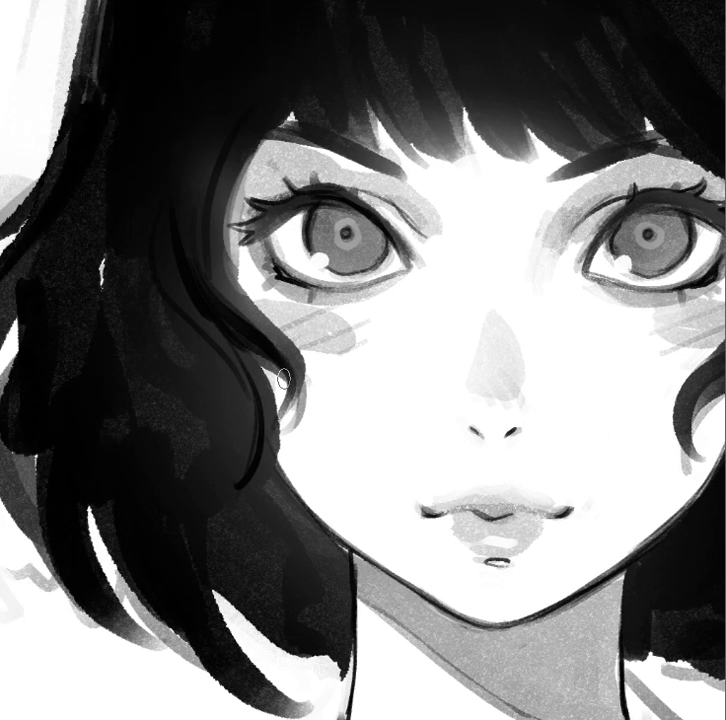
mouse_move(284, 378)
left_mouse_down()
mouse_move(206, 488)
mouse_move(230, 567)
mouse_move(280, 541)
mouse_move(294, 521)
left_mouse_up()
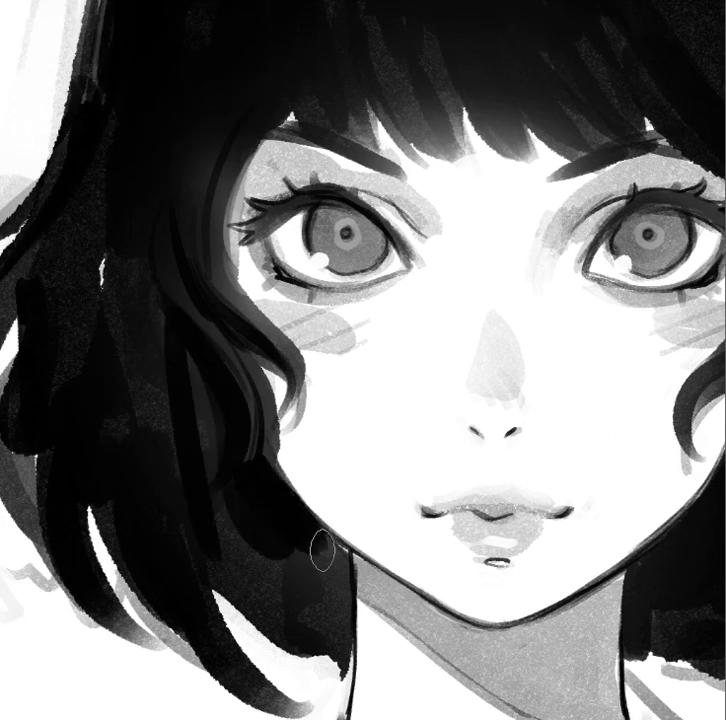
mouse_move(514, 313)
left_mouse_down()
mouse_move(523, 301)
mouse_move(639, 332)
mouse_move(523, 418)
mouse_move(470, 347)
left_mouse_up()
scroll(470, 347, "up", 2)
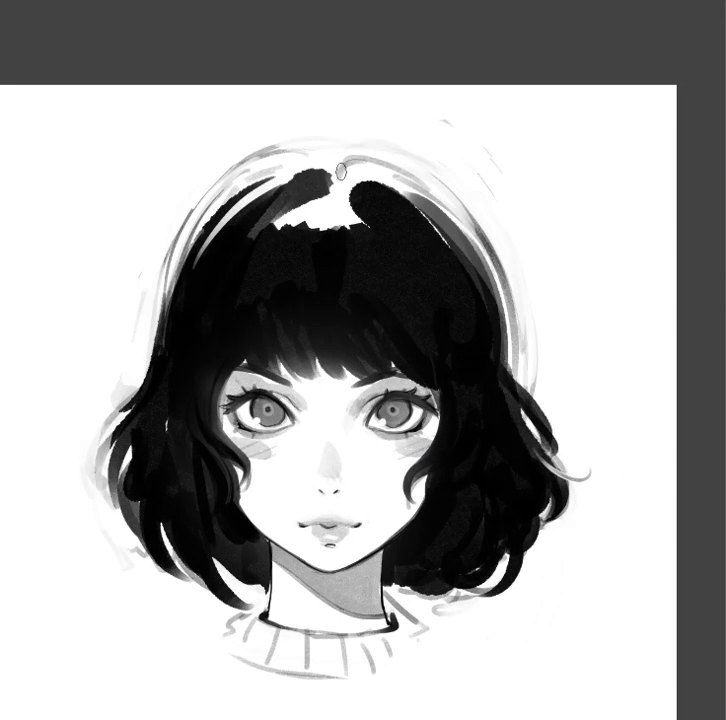
Fill the white parting gap at the top of the hair with black
mouse_move(305, 203)
left_mouse_down()
mouse_move(250, 238)
mouse_move(360, 190)
left_mouse_up()
key("ctrl+z")
mouse_move(300, 205)
left_mouse_down()
mouse_move(345, 235)
mouse_move(330, 195)
left_mouse_up()
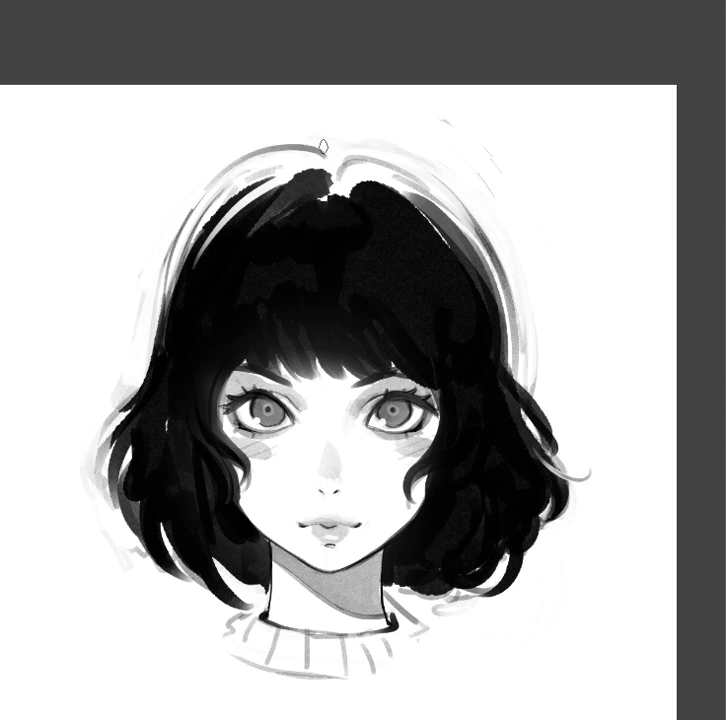
left_click_drag(465, 346, 467, 318)
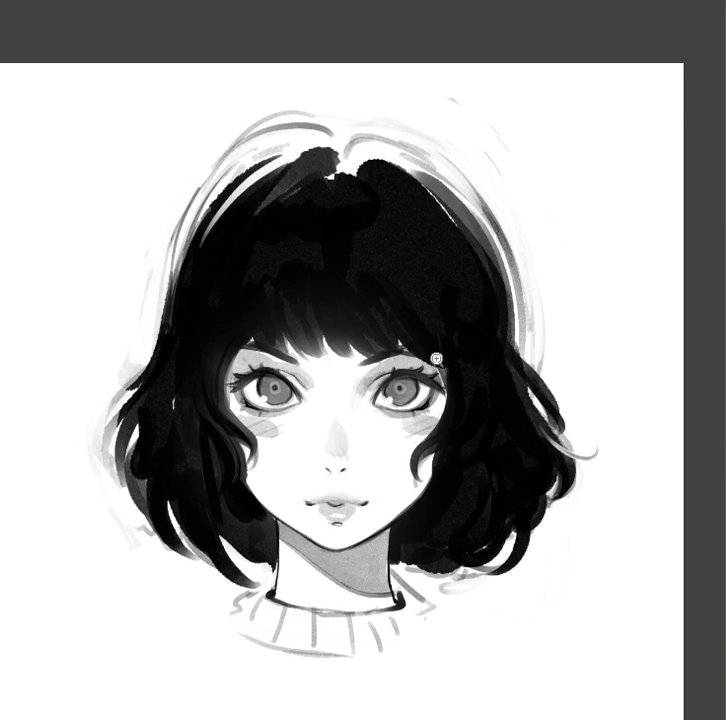
Zoom around the portrait and close in on the left eye
scroll(436, 357, "up", 2)
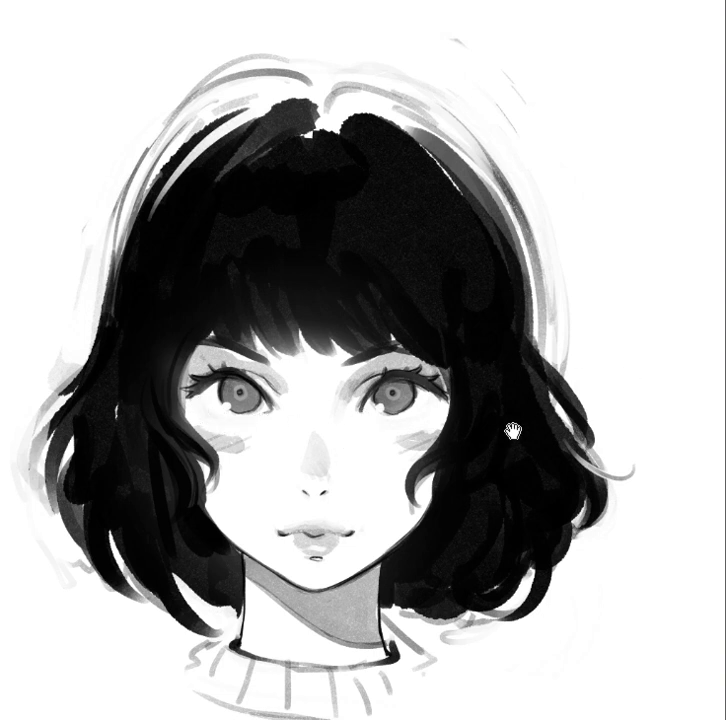
scroll(480, 389, "down", 2)
scroll(572, 360, "down", 1)
scroll(529, 399, "up", 1)
scroll(529, 399, "up", 1)
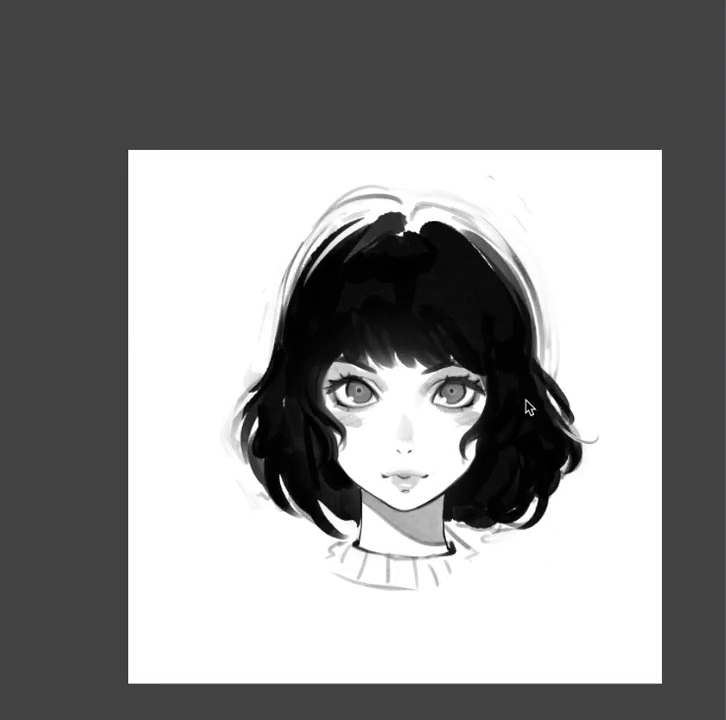
left_click_drag(529, 406, 503, 442)
Paint small dark teardrop marks under the left and right eyes
scroll(355, 430, "up", 2)
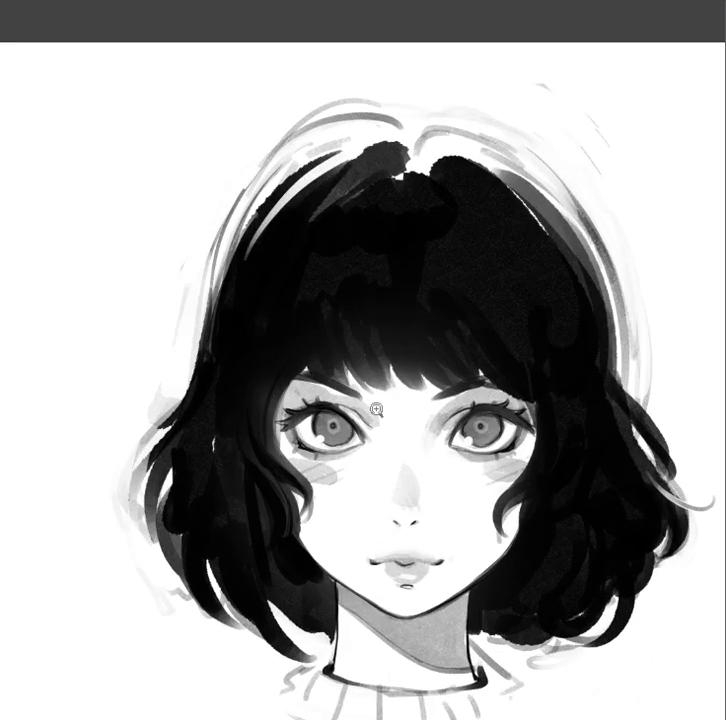
left_click_drag(303, 447, 305, 459)
left_click_drag(501, 462, 503, 456)
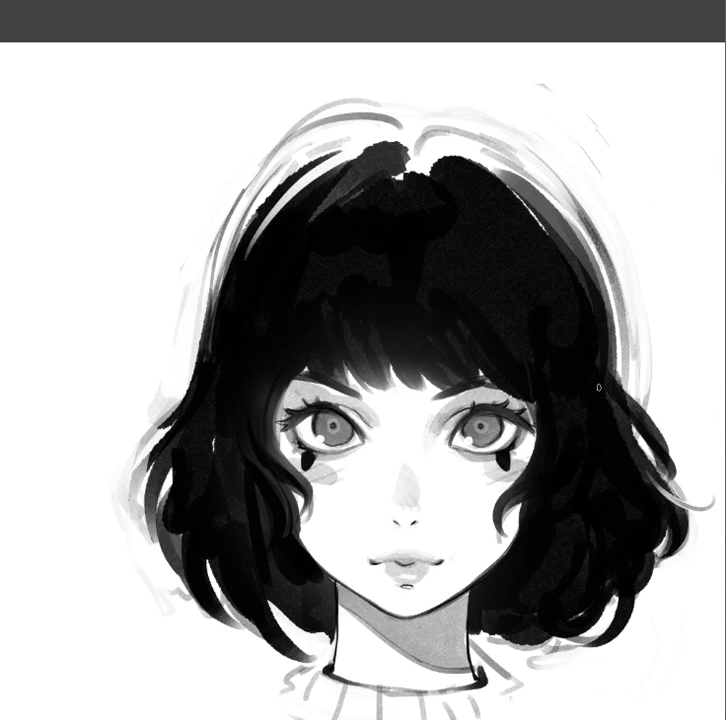
Recentre on the face and paint a dark hair curl beside the right cheek
left_click_drag(598, 386, 509, 360)
scroll(567, 382, "down", 3)
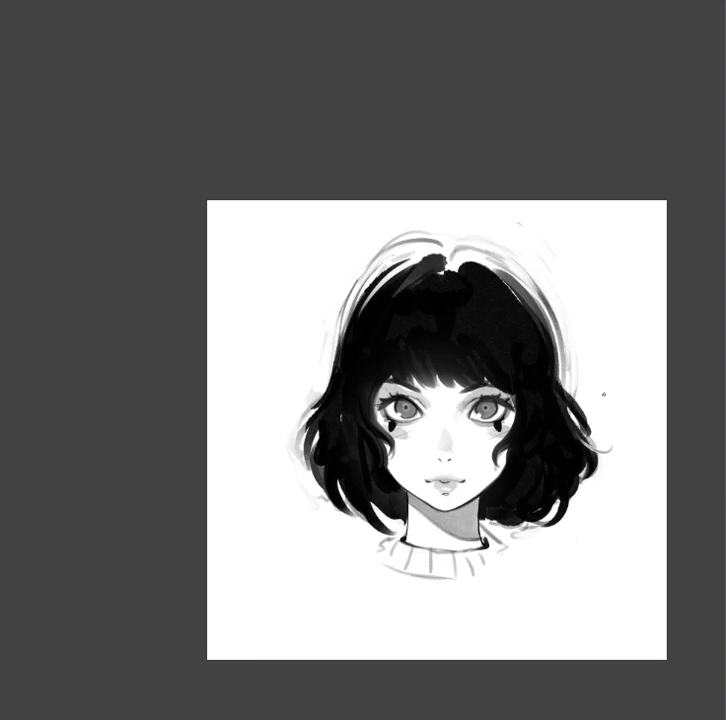
left_click_drag(603, 394, 426, 530)
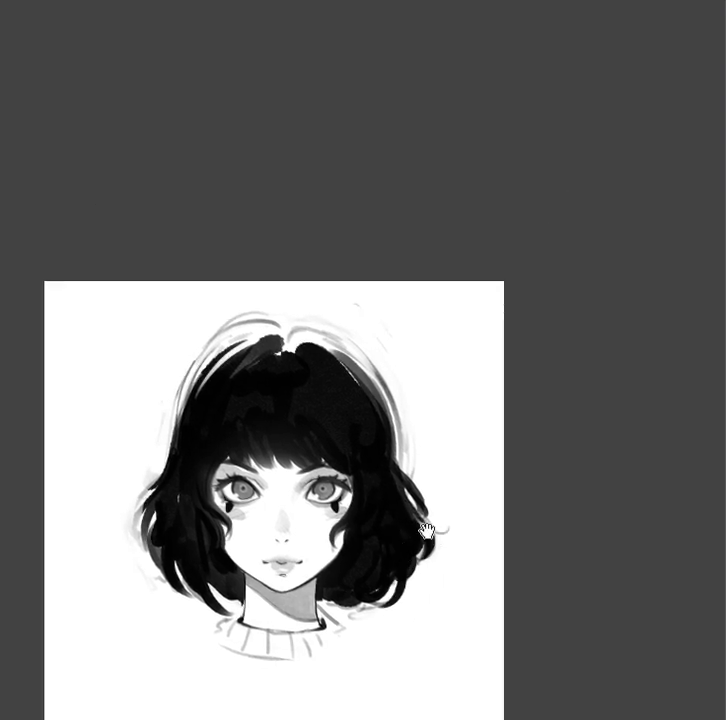
scroll(270, 490, "up", 2)
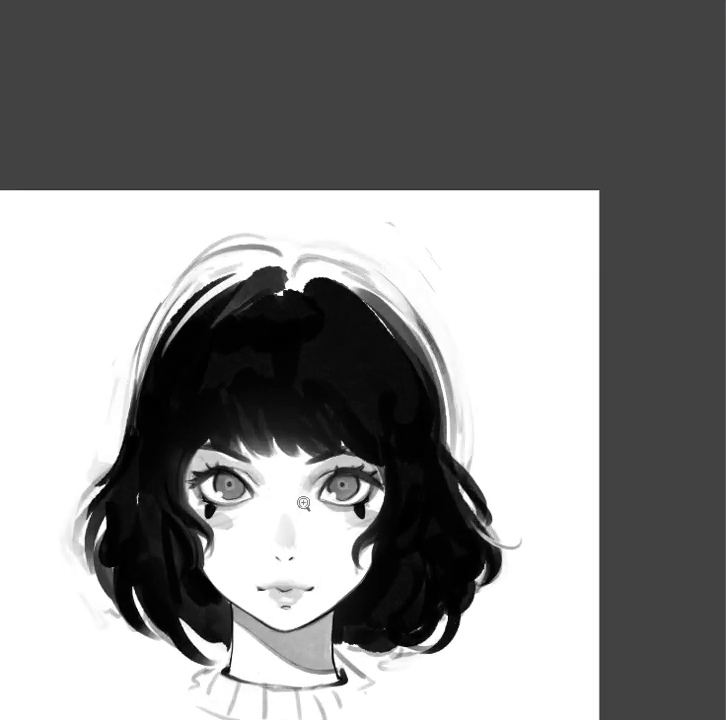
scroll(303, 503, "up", 1)
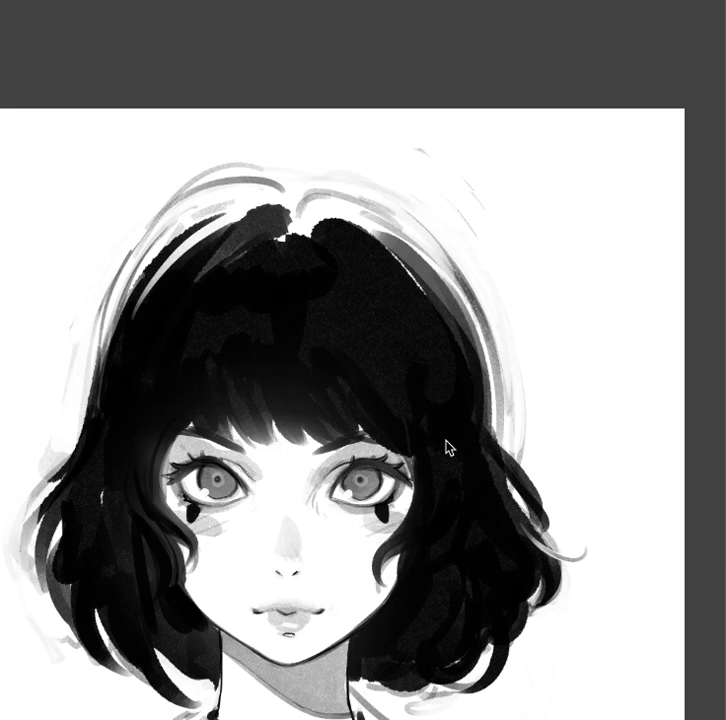
mouse_move(438, 442)
left_mouse_down()
mouse_move(442, 417)
mouse_move(459, 421)
left_mouse_up()
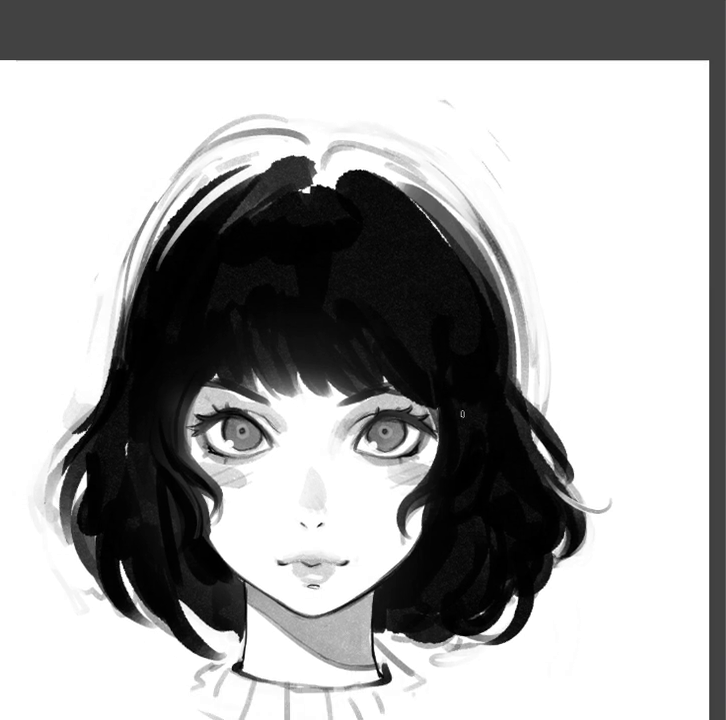
left_click_drag(400, 482, 436, 468)
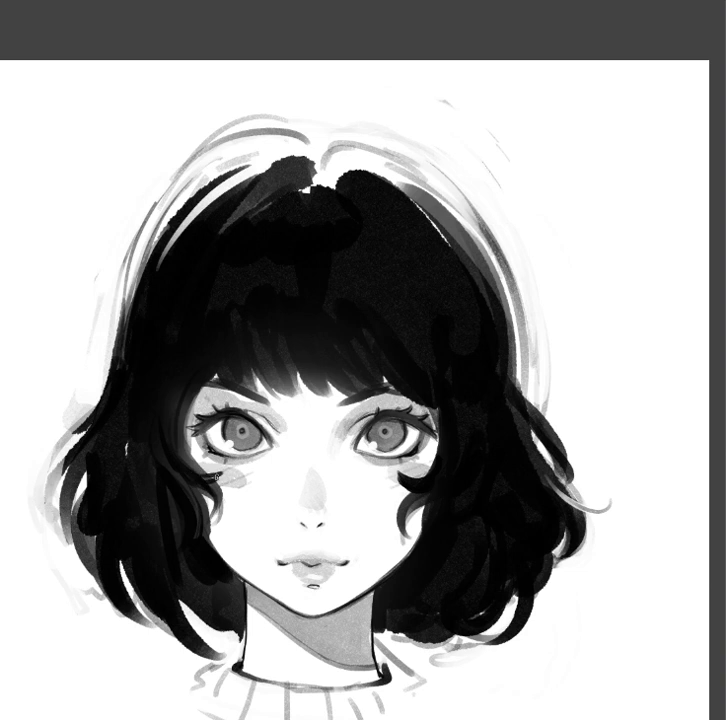
scroll(276, 367, "down", 1)
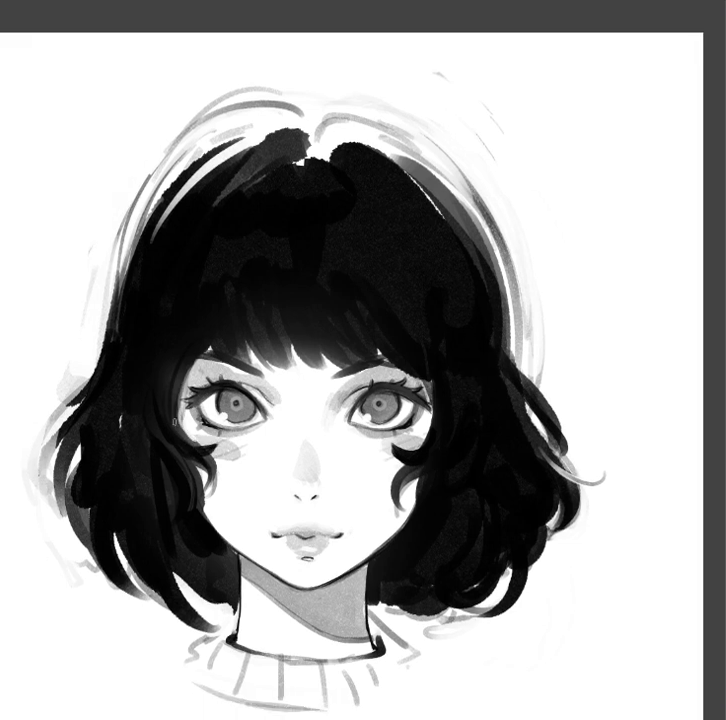
scroll(275, 263, "up", 4)
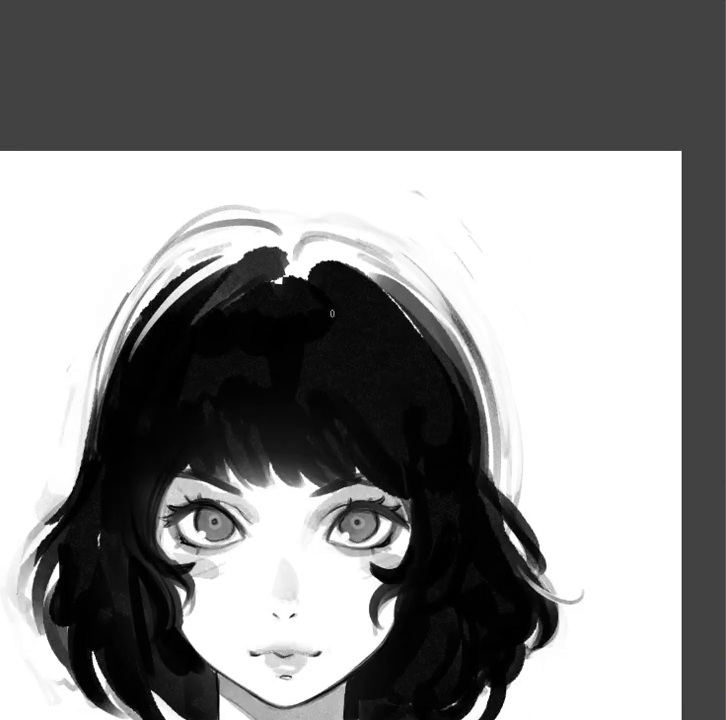
key("bracketright")
key("bracketright")
key("bracketright")
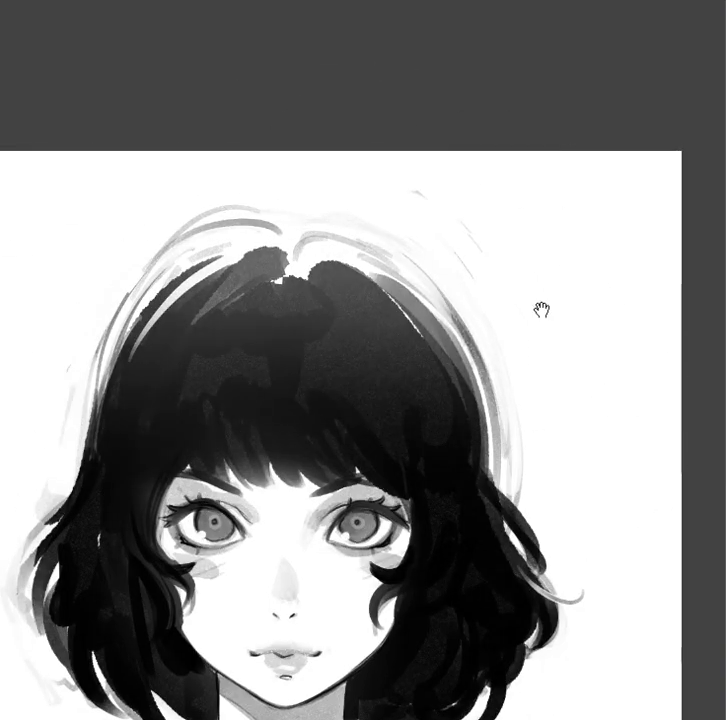
Reframe the canvas and draw a thin curved line over the crown of the hair
left_click(514, 348, "ctrl+alt")
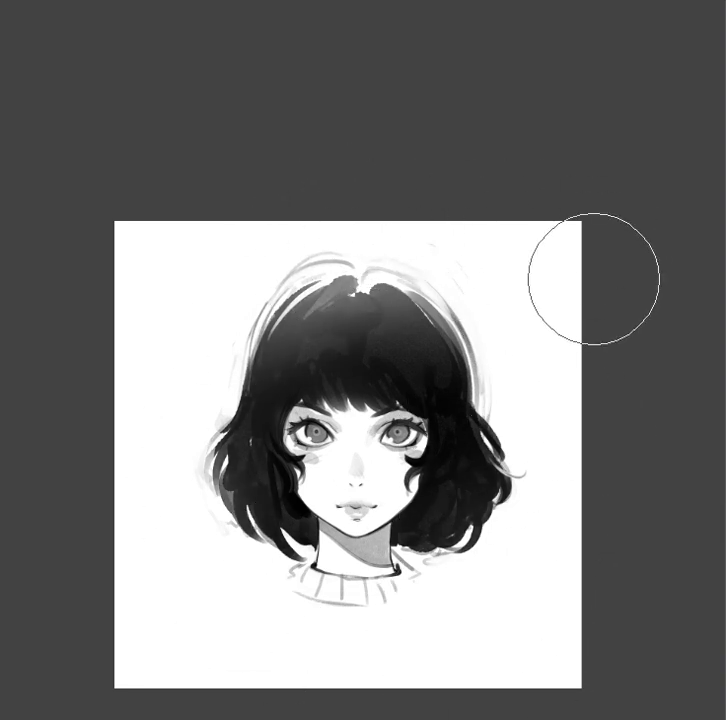
left_click_drag(518, 348, 480, 371)
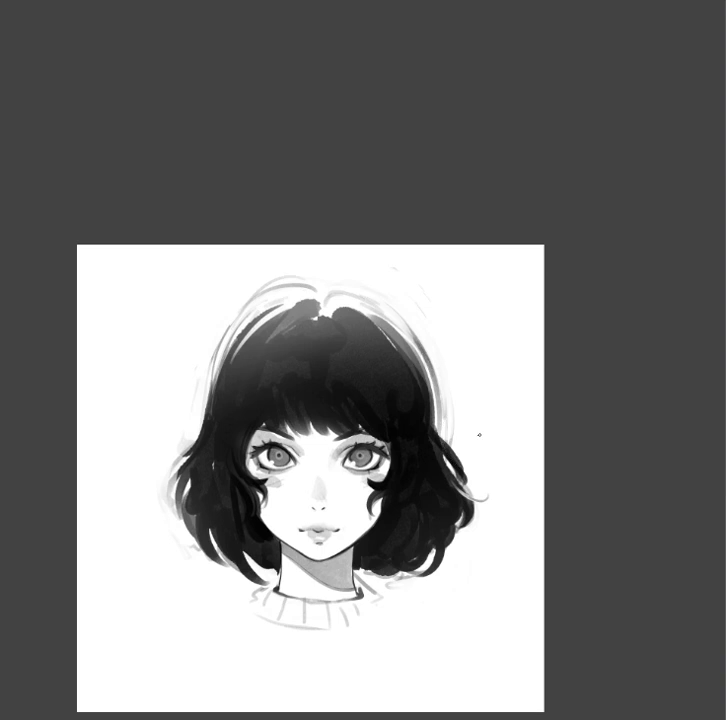
mouse_move(322, 293)
left_mouse_down()
mouse_move(365, 293)
mouse_move(396, 279)
mouse_move(418, 292)
left_mouse_up()
left_click_drag(330, 293, 392, 316)
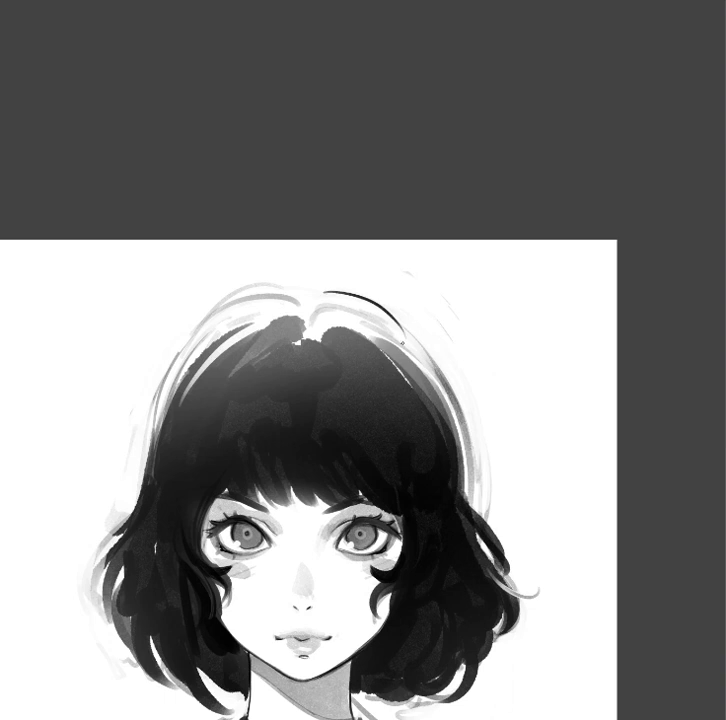
Redraw the curved line over the hair's top and add strands to the lower-left hair
key("ctrl+z")
left_click_drag(341, 294, 411, 325)
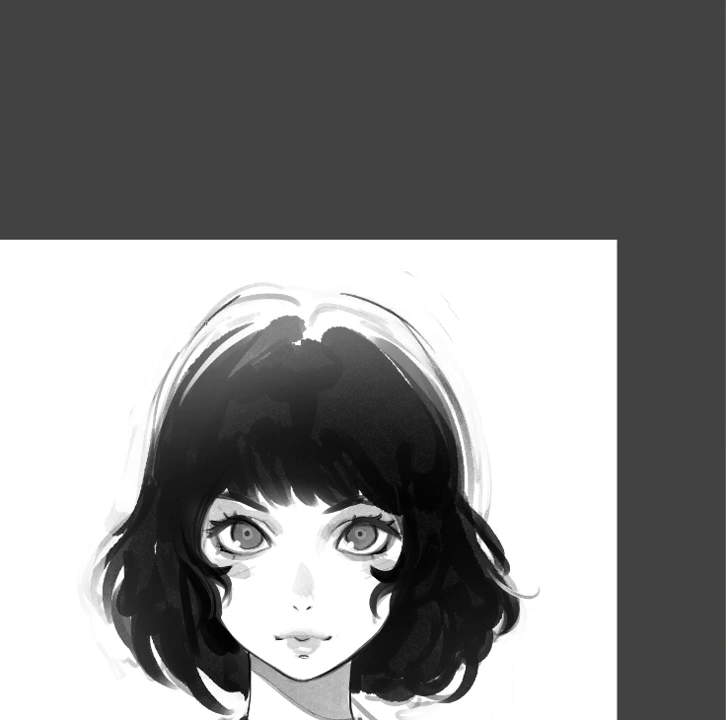
scroll(410, 366, "down", 2)
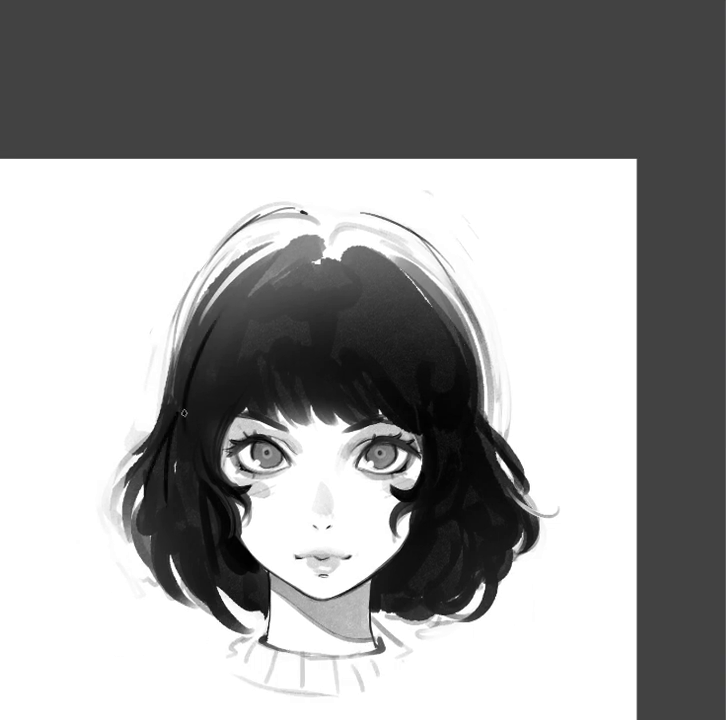
left_click_drag(271, 292, 242, 327)
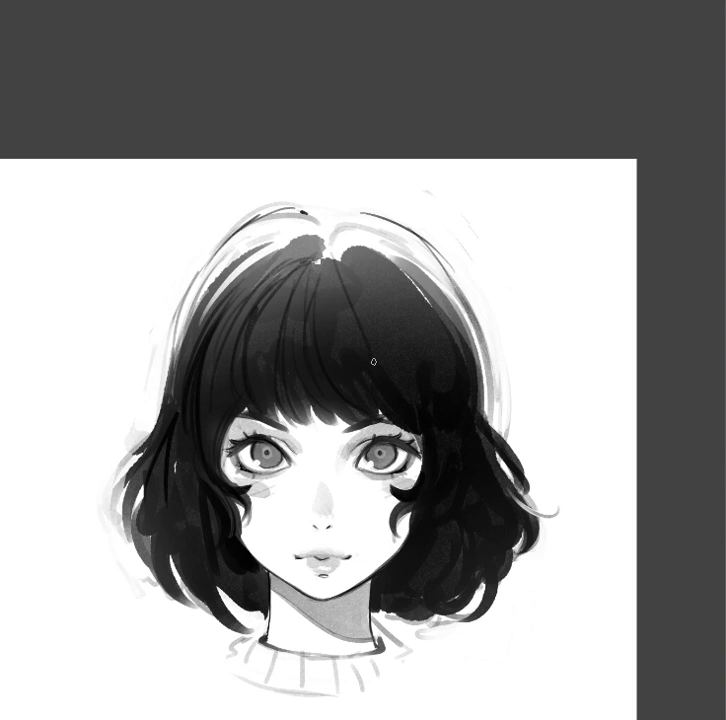
Paint dark strand lines across the upper-right and upper-left crown and the right hair edge
mouse_move(350, 265)
left_mouse_down()
mouse_move(425, 350)
mouse_move(350, 280)
mouse_move(392, 322)
mouse_move(400, 281)
left_mouse_up()
left_click_drag(423, 374, 455, 278)
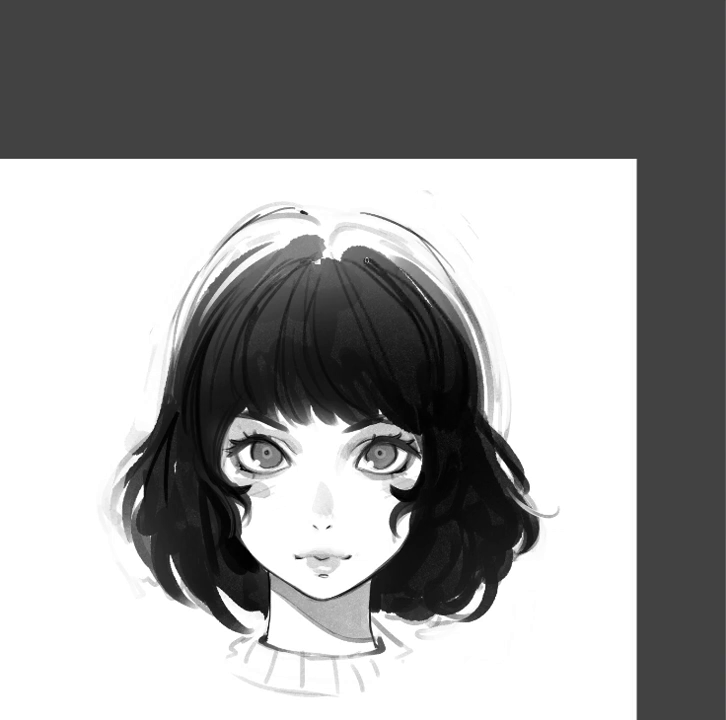
left_click_drag(228, 250, 290, 222)
left_click_drag(205, 260, 282, 208)
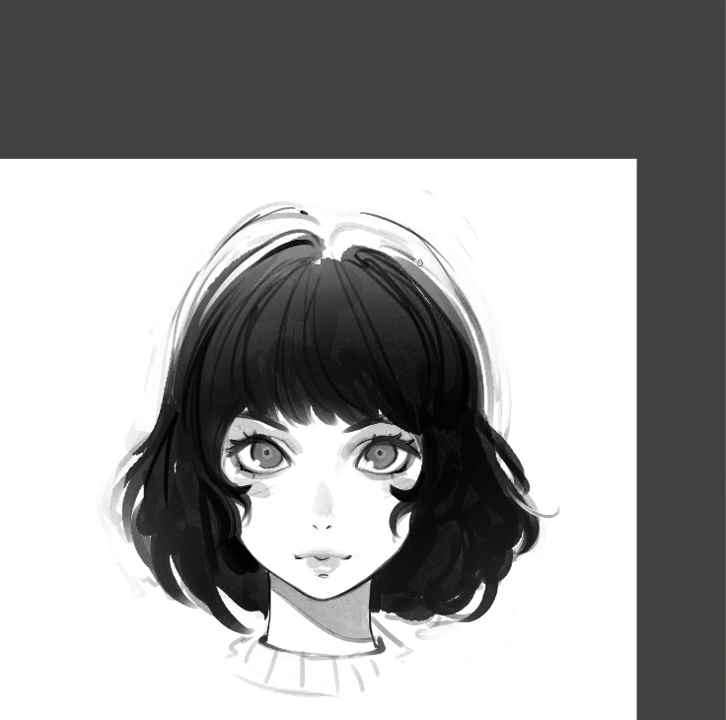
left_click_drag(420, 262, 457, 317)
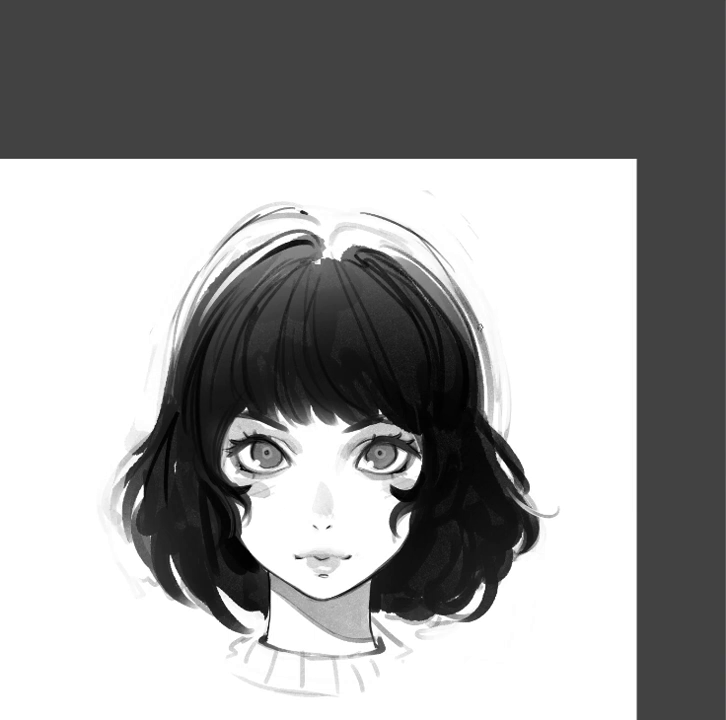
left_click_drag(480, 326, 497, 436)
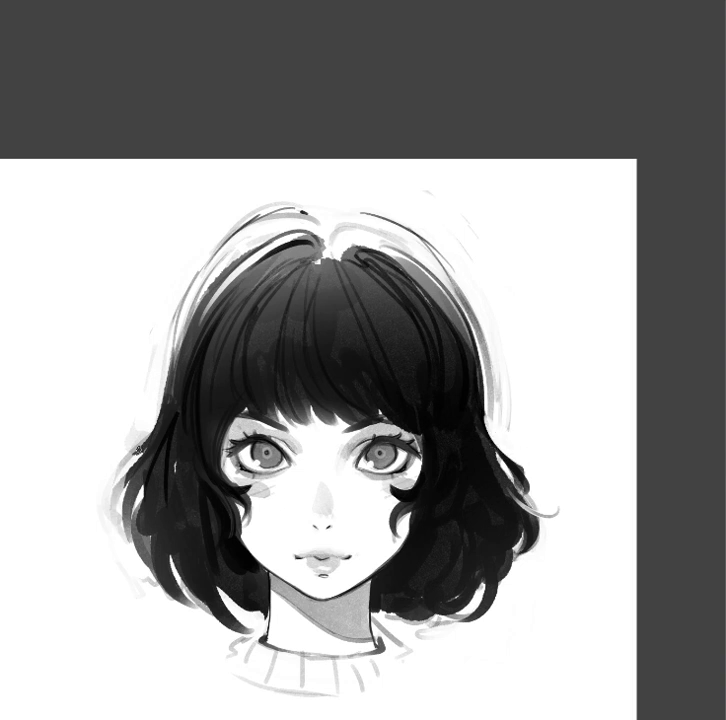
Draw curved left and right shoulder lines sweeping outward from the sweater collar
scroll(452, 345, "down", 3)
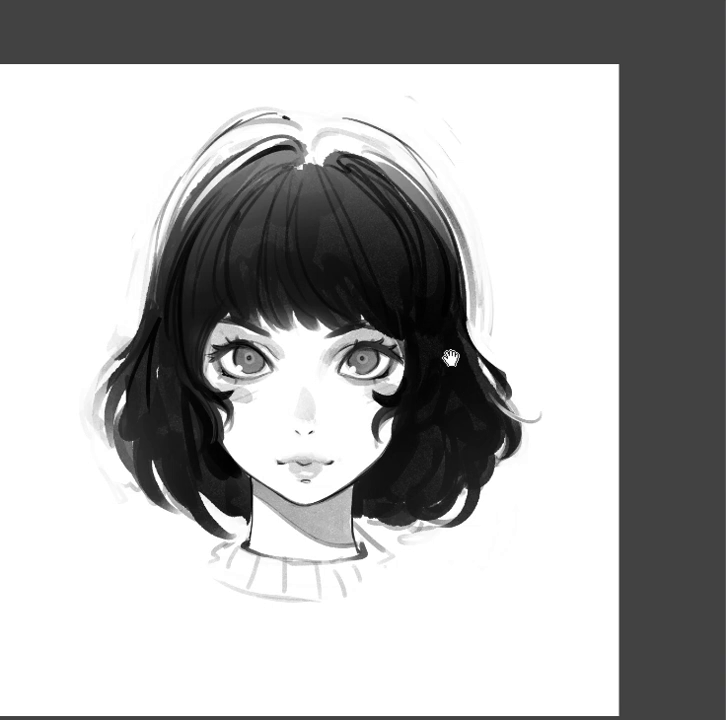
scroll(450, 357, "down", 1)
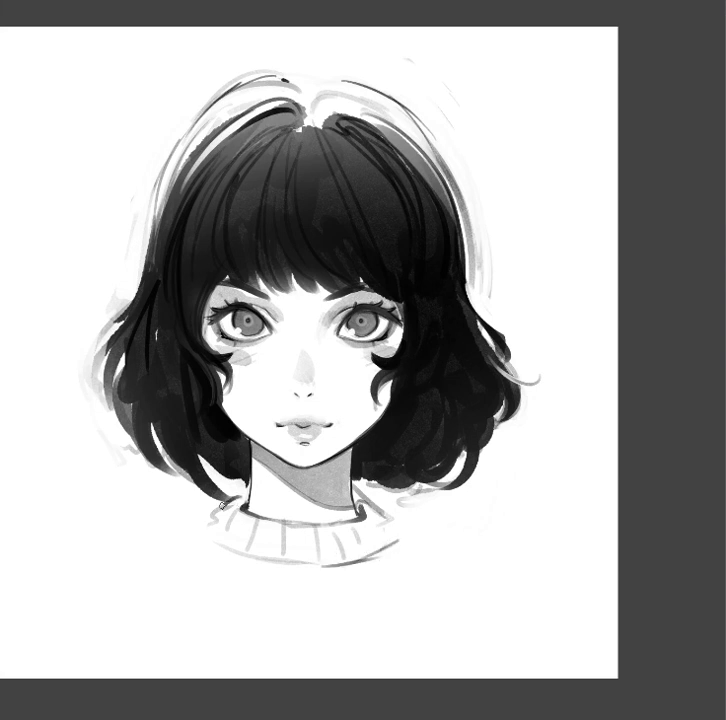
mouse_move(193, 524)
left_mouse_down()
mouse_move(165, 541)
mouse_move(80, 630)
left_mouse_up()
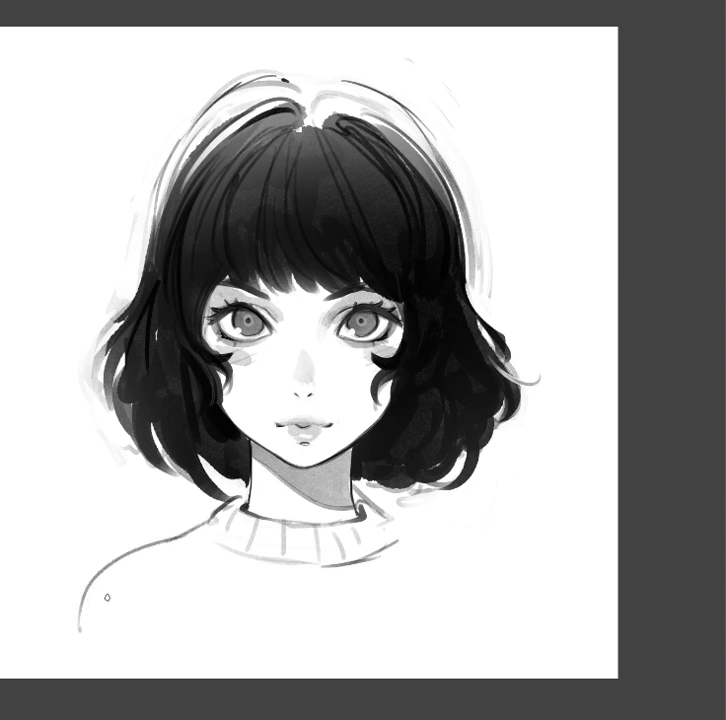
mouse_move(400, 528)
left_mouse_down()
mouse_move(475, 556)
mouse_move(528, 625)
left_mouse_up()
key("z")
left_click_drag(567, 493, 470, 491)
left_click(530, 360)
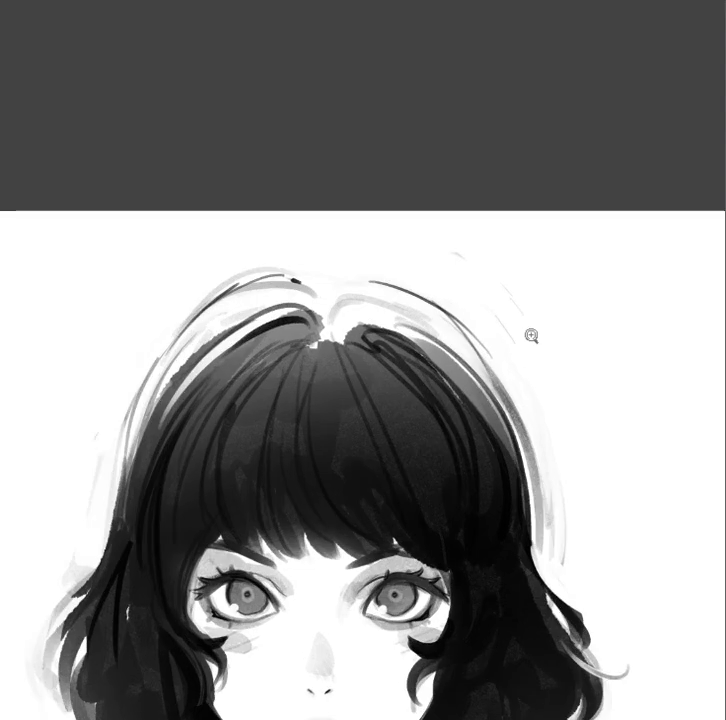
key("b")
left_click_drag(294, 450, 392, 457)
key("ctrl+z")
key("x")
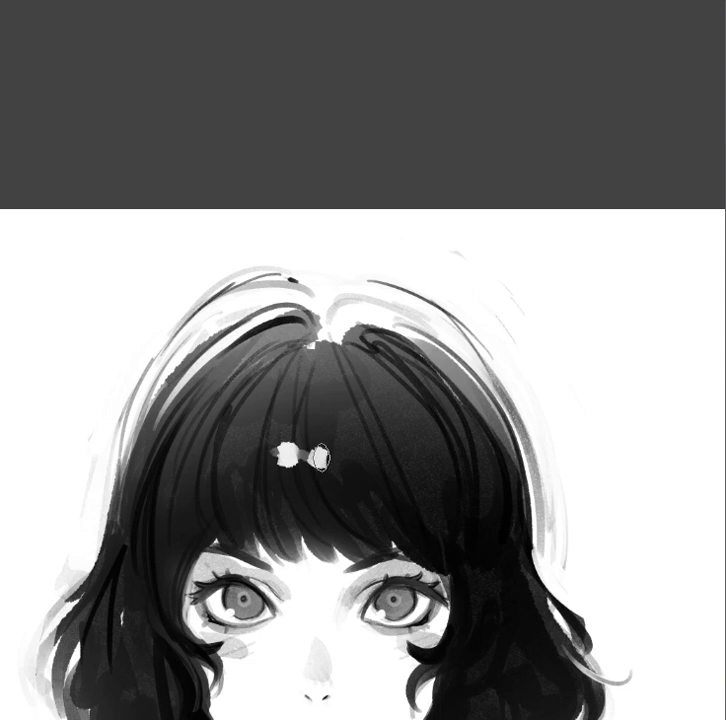
left_click(252, 454)
left_click(428, 454)
left_click_drag(472, 358, 420, 347)
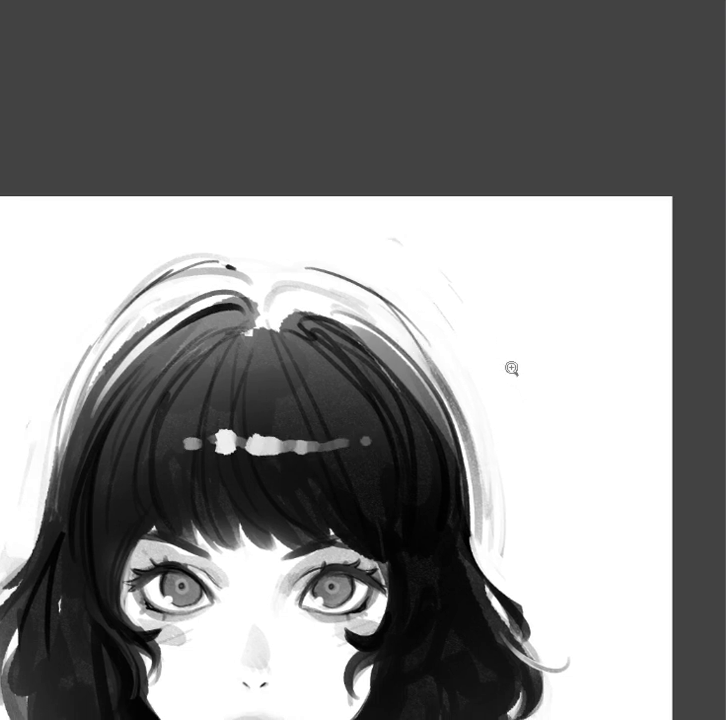
left_click_drag(512, 370, 507, 350)
mouse_move(462, 408)
left_mouse_down()
mouse_move(455, 394)
mouse_move(457, 428)
left_mouse_up()
left_click_drag(370, 501, 373, 470)
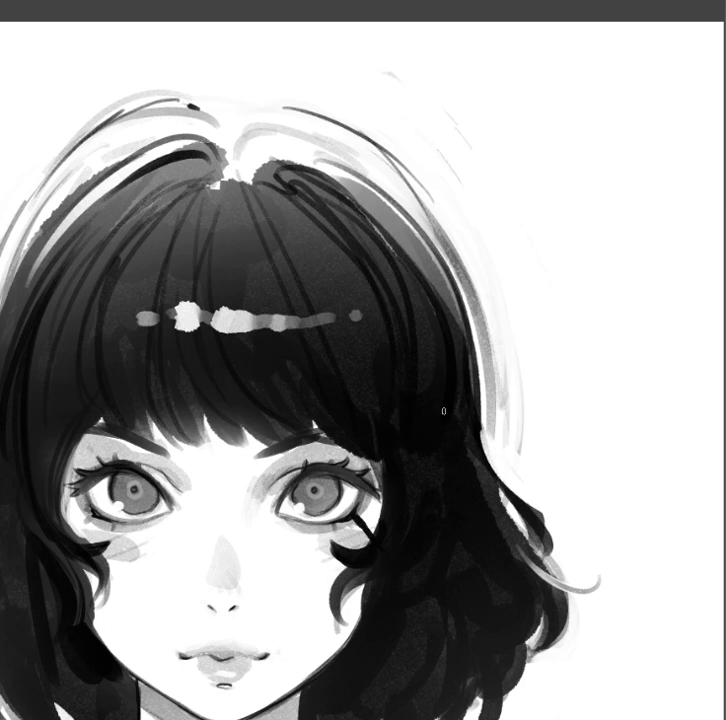
scroll(391, 389, "down", 3)
scroll(480, 383, "down", 1)
scroll(475, 389, "down", 2)
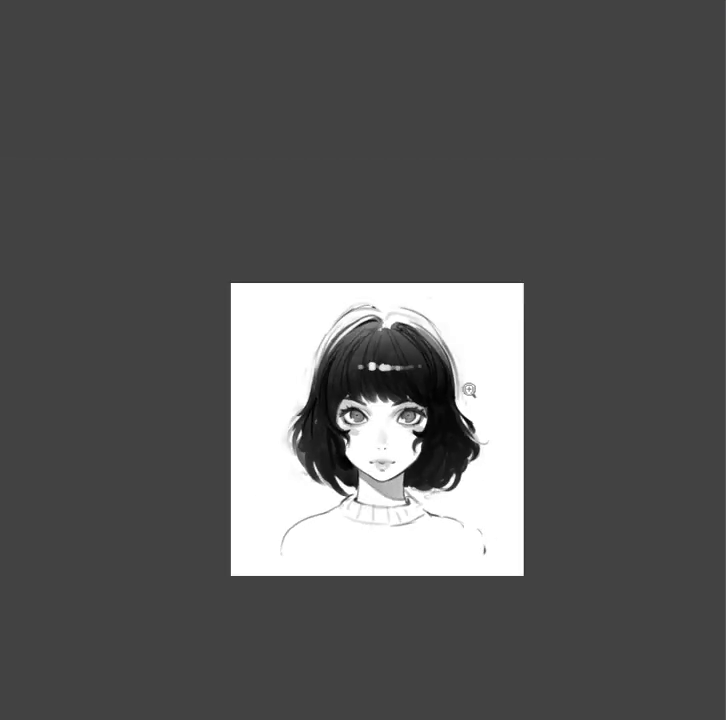
scroll(522, 384, "up", 2)
scroll(502, 406, "up", 1)
left_click_drag(502, 406, 473, 386)
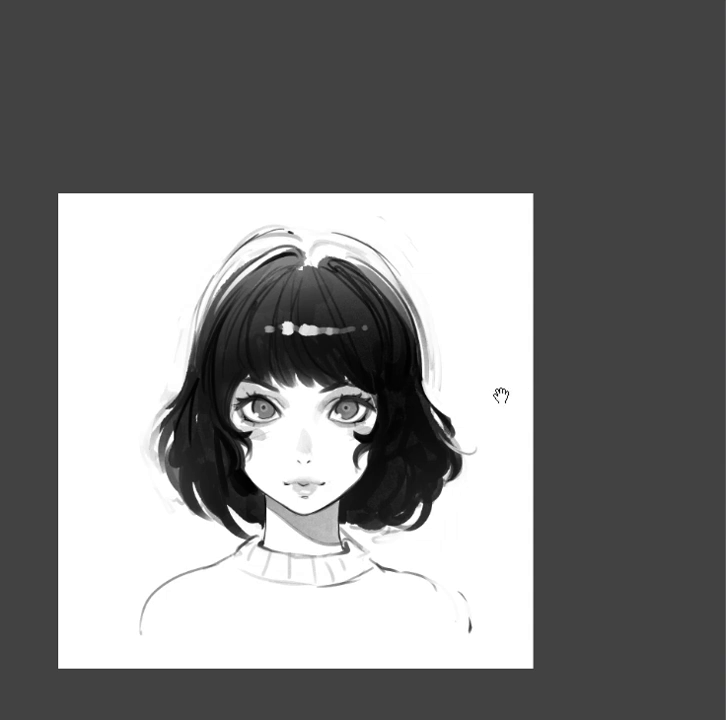
left_click_drag(509, 395, 463, 402)
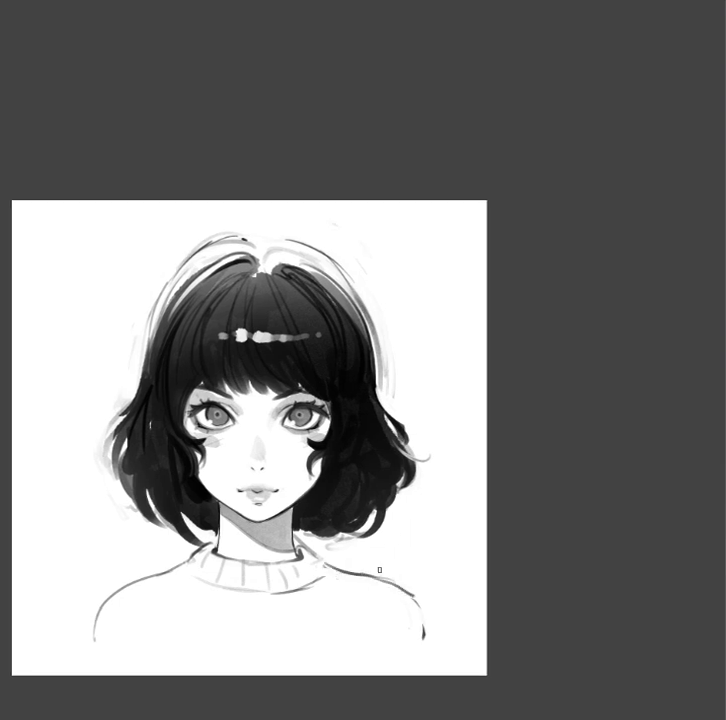
mouse_move(219, 527)
left_mouse_down()
mouse_move(296, 534)
mouse_move(333, 501)
left_mouse_up()
key("ctrl+z")
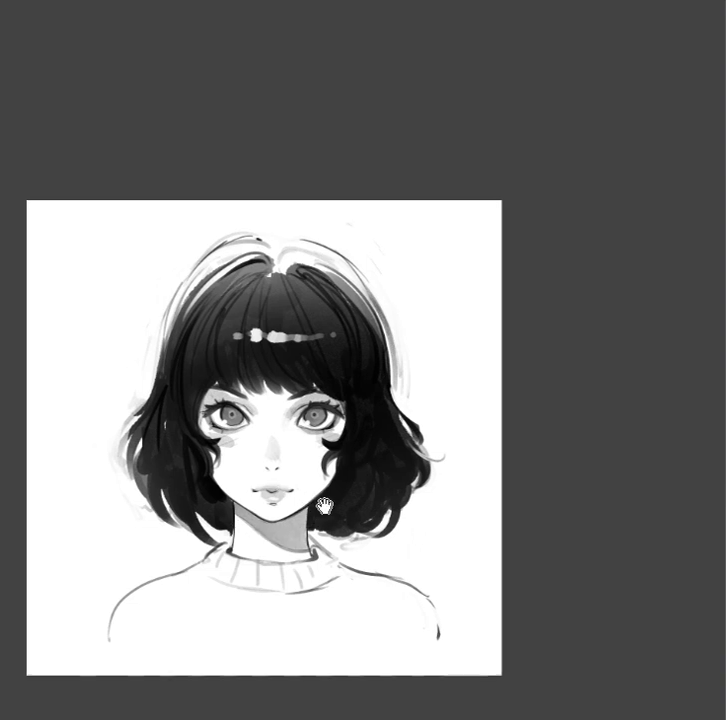
left_click(333, 501)
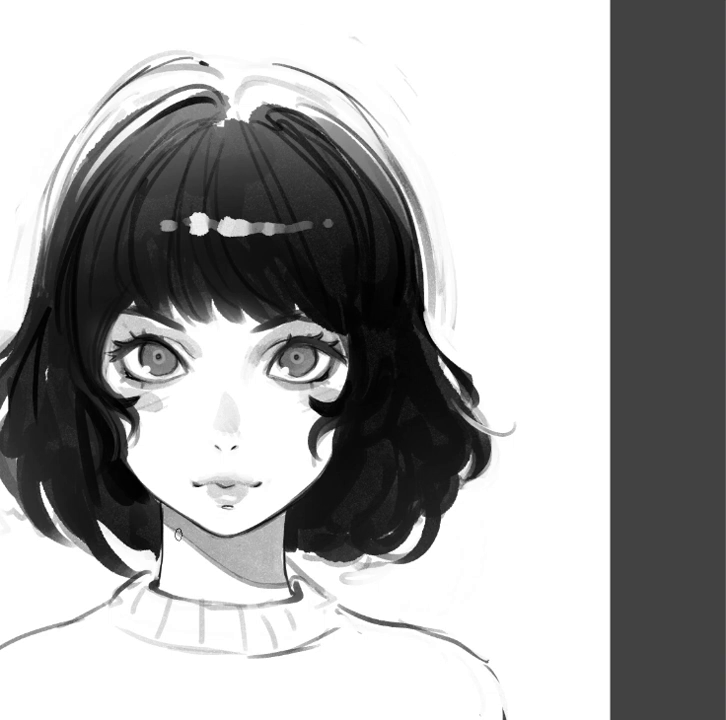
Try several choker strokes across the neck, undoing each attempt
left_click_drag(160, 546, 274, 557)
key("ctrl+z")
left_click_drag(160, 552, 245, 551)
key("ctrl+z")
left_click_drag(160, 552, 245, 553)
key("ctrl+z")
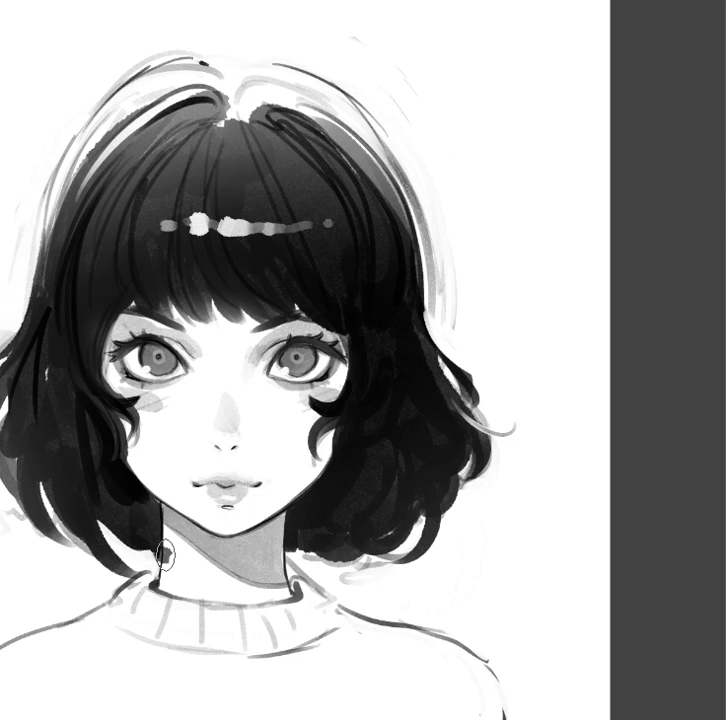
left_click_drag(160, 551, 290, 556)
scroll(392, 491, "down", 1)
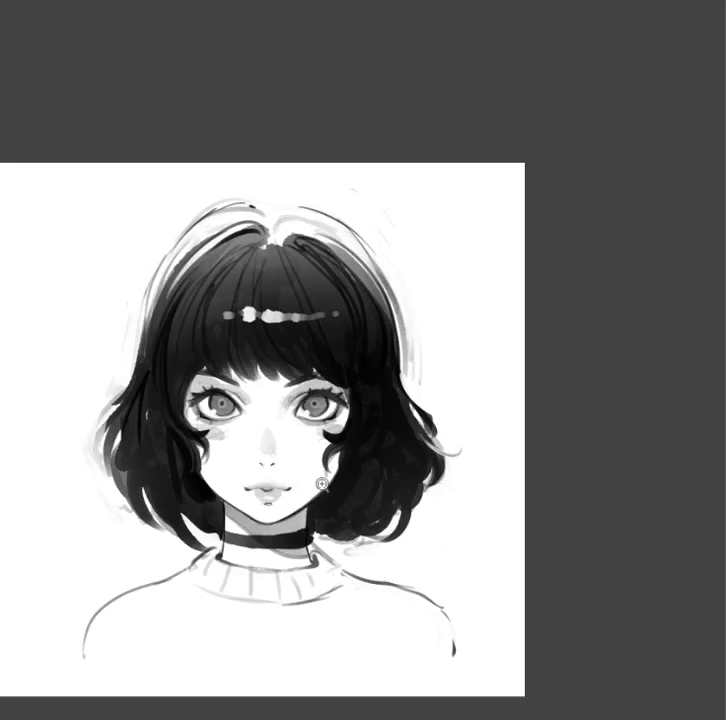
scroll(392, 491, "down", 1)
key("ctrl+z")
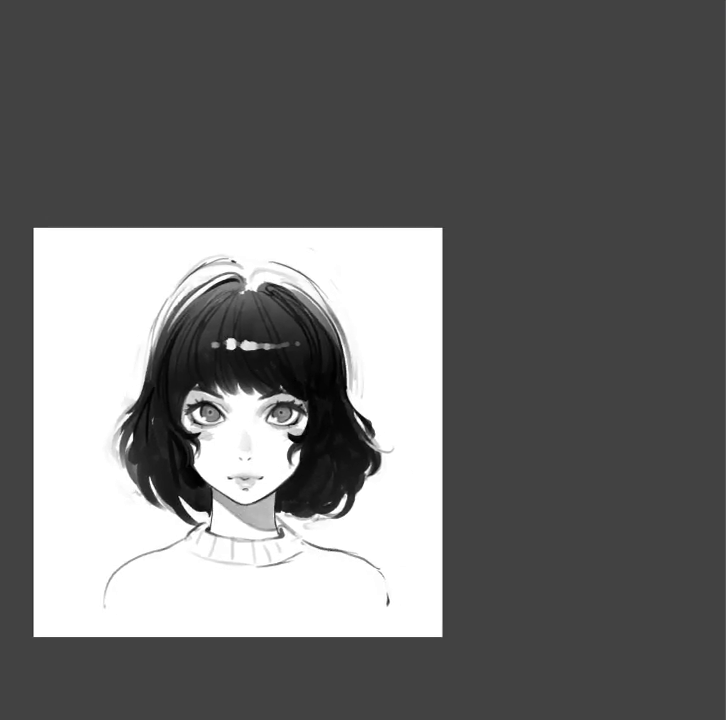
scroll(238, 432, "left", 5)
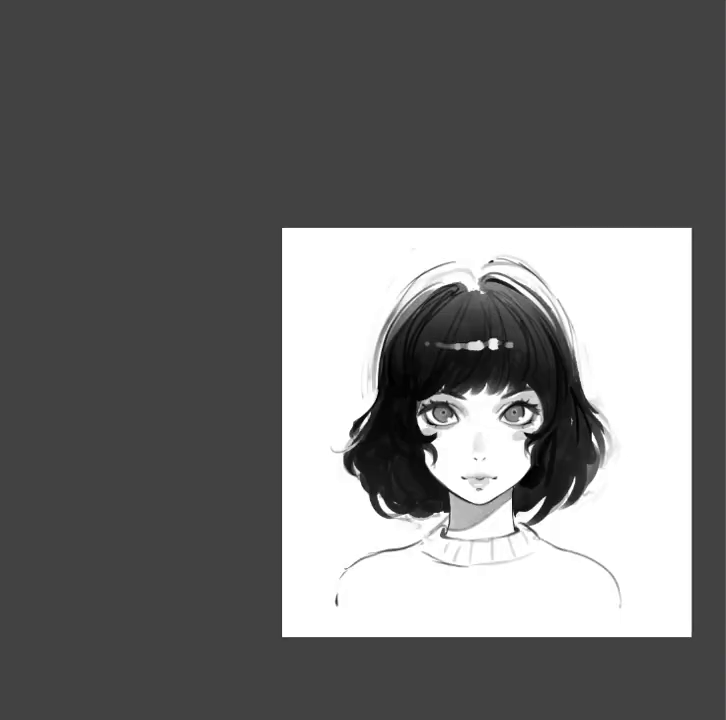
scroll(535, 437, "right", 2)
scroll(528, 428, "up", 3)
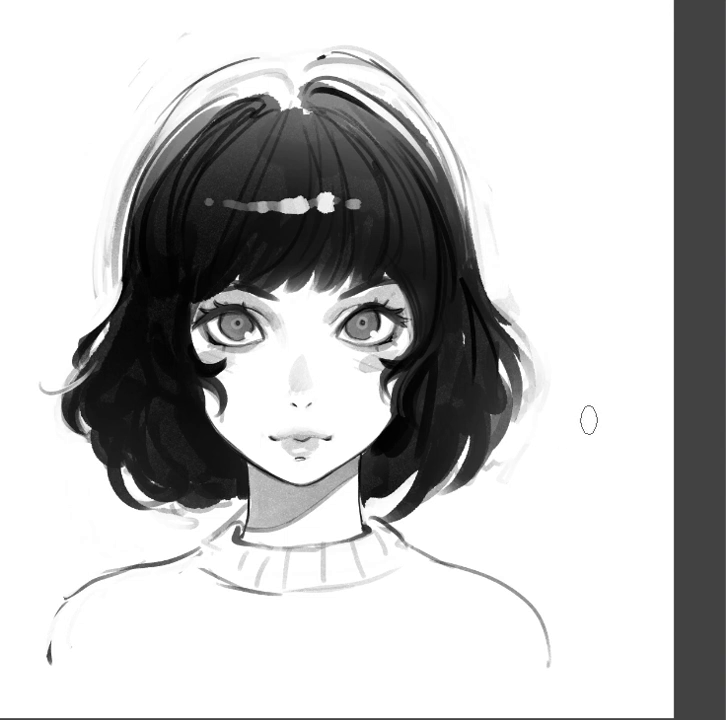
Rotate and reset the view, then paint the dark choker band and darken its edges
mouse_move(557, 363)
left_mouse_down()
mouse_move(543, 408)
mouse_move(472, 350)
mouse_move(509, 436)
left_mouse_up()
key("5")
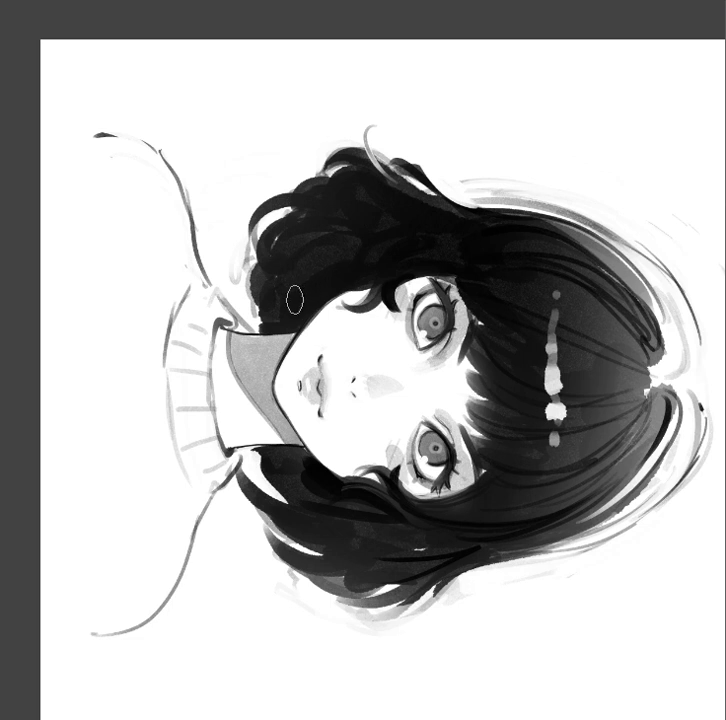
mouse_move(242, 343)
left_mouse_down()
mouse_move(261, 340)
mouse_move(255, 400)
left_mouse_up()
mouse_move(255, 330)
left_mouse_down()
mouse_move(257, 410)
mouse_move(273, 333)
mouse_move(258, 440)
left_mouse_up()
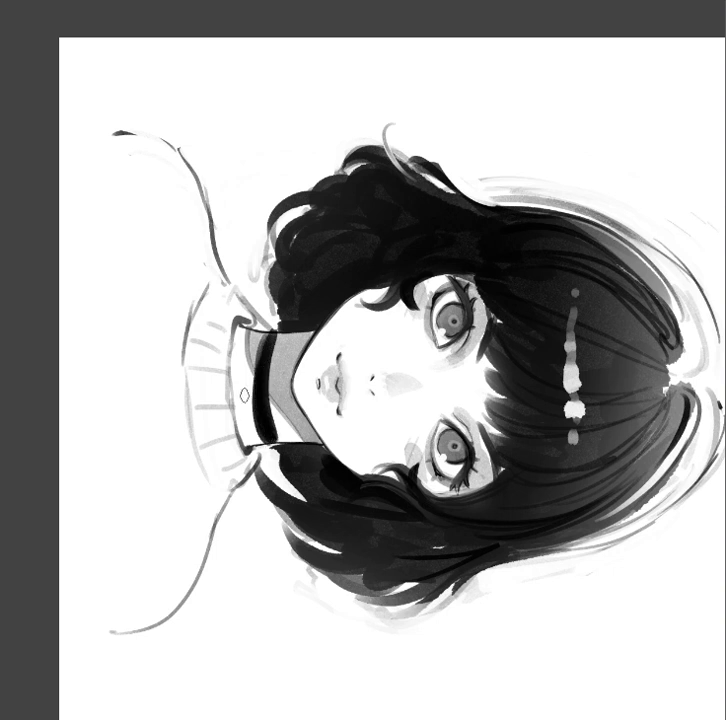
left_click_drag(256, 333, 246, 386)
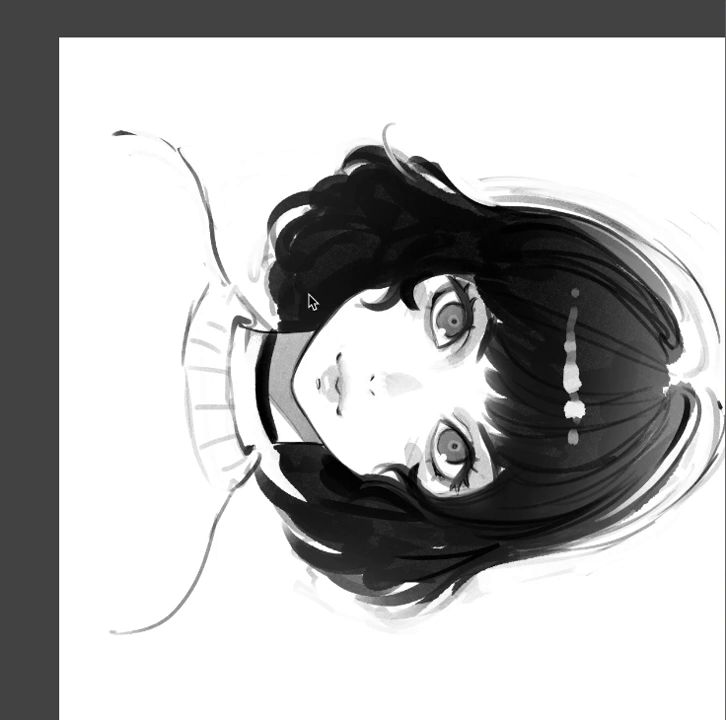
key("ctrl+z")
key("ctrl+z")
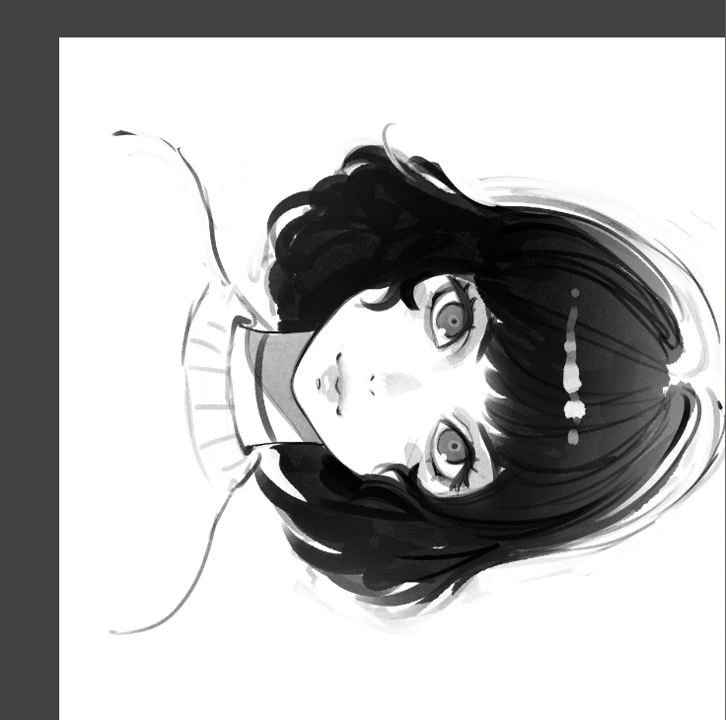
key("ctrl+z")
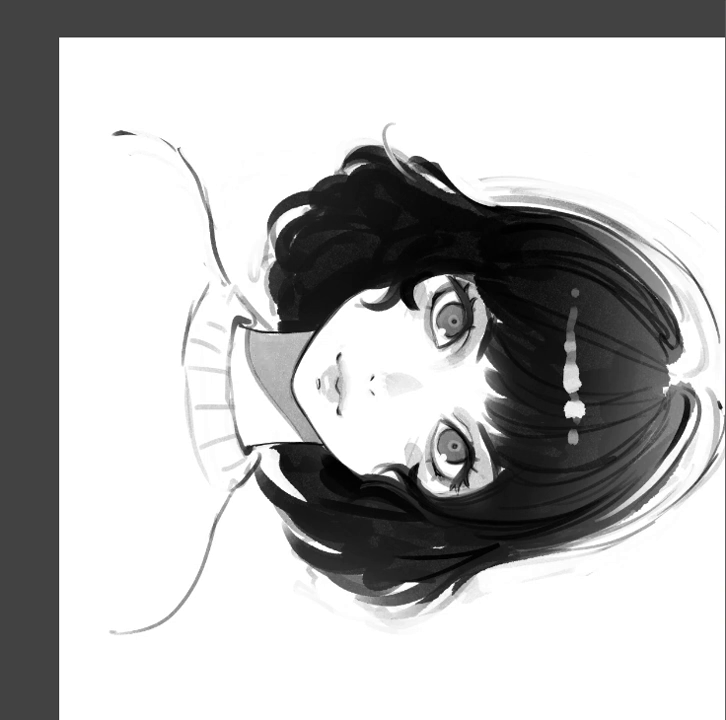
left_click_drag(260, 332, 272, 438)
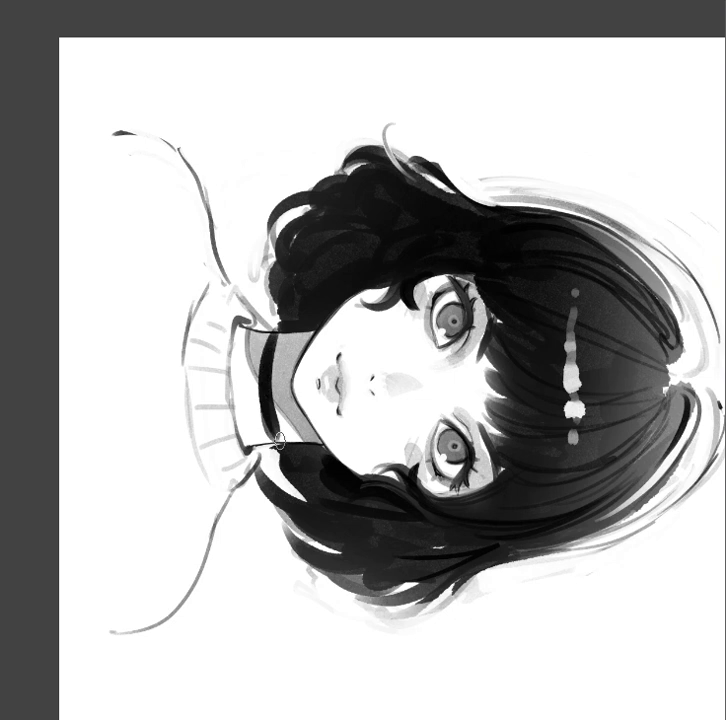
mouse_move(248, 443)
left_mouse_down()
mouse_move(292, 446)
mouse_move(259, 418)
mouse_move(254, 362)
left_mouse_up()
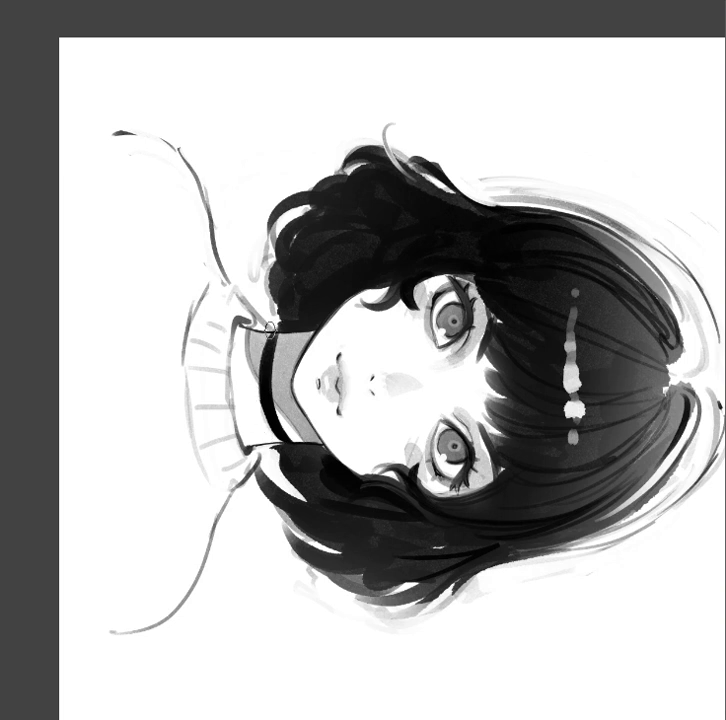
left_click_drag(265, 366, 300, 310)
Fill the choker ring into a solid bead and ink the collar's left edge downward
left_click_drag(505, 411, 493, 435)
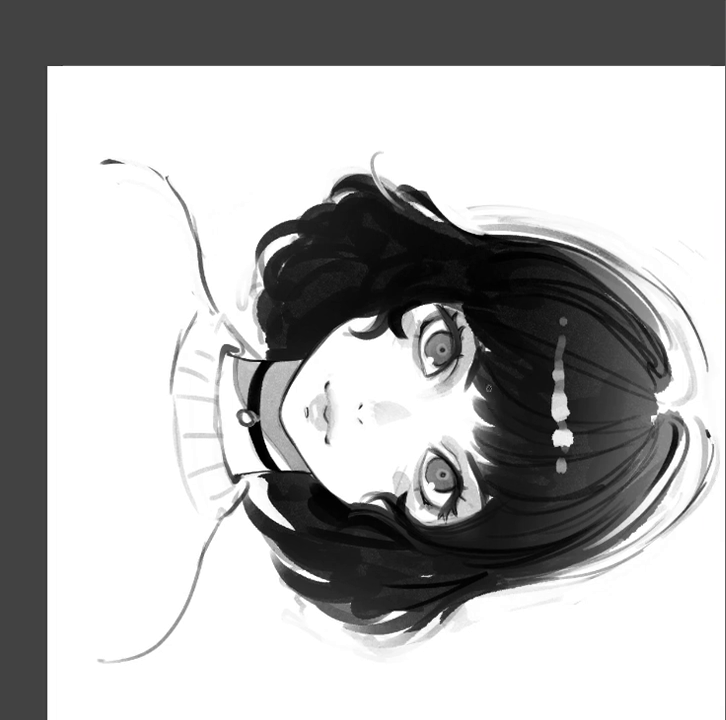
scroll(245, 405, "up", 3)
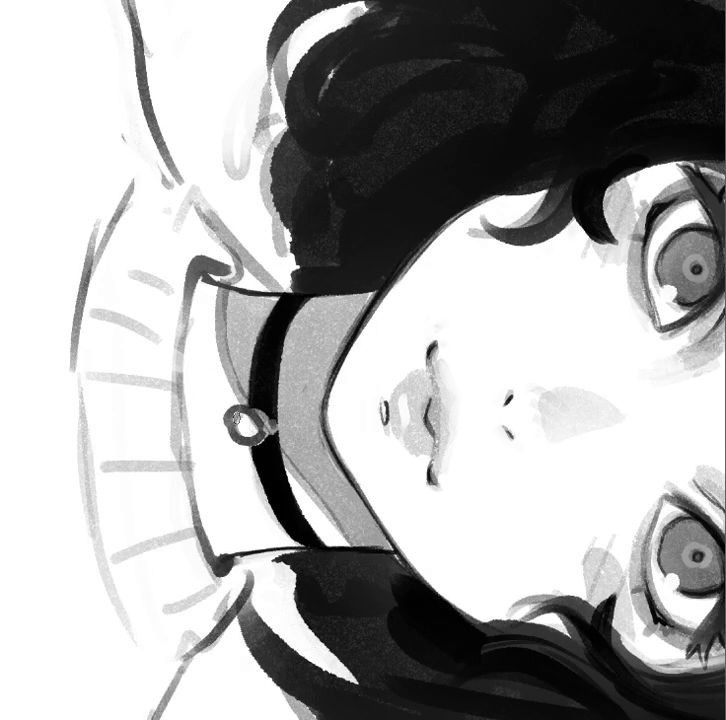
left_click_drag(238, 422, 250, 434)
left_click_drag(197, 265, 189, 327)
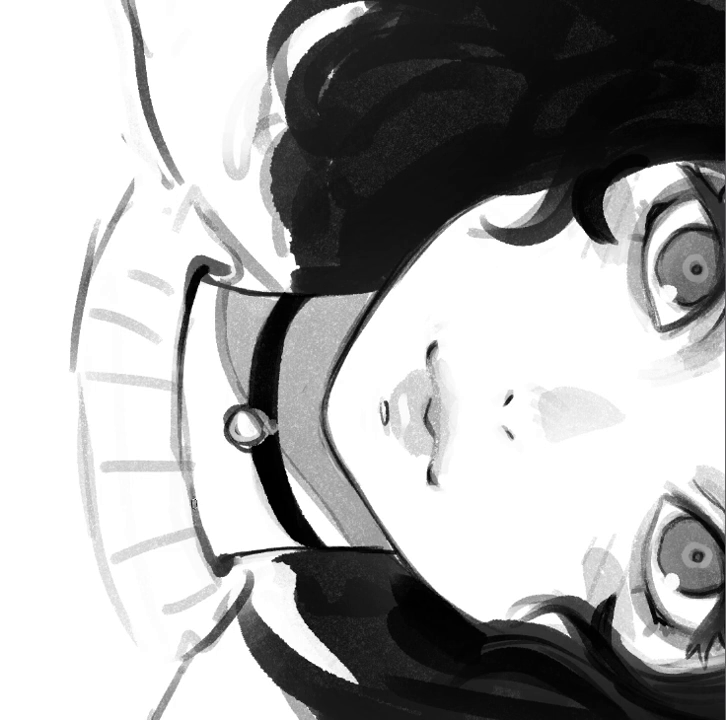
left_click_drag(190, 445, 201, 520)
Zoom and pan around to review the choker, face and whole drawing
scroll(405, 352, "down", 1)
scroll(470, 362, "down", 2)
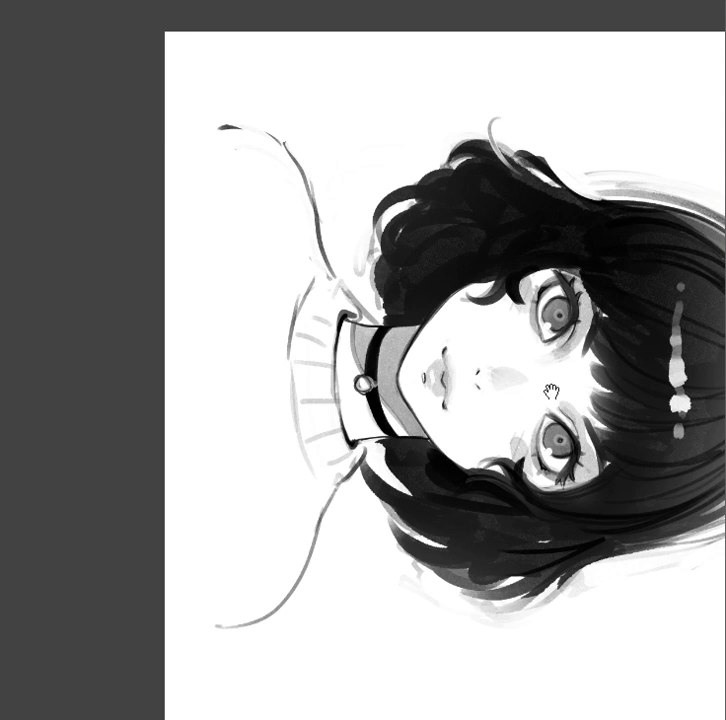
left_click_drag(556, 368, 434, 442)
scroll(255, 485, "up", 3)
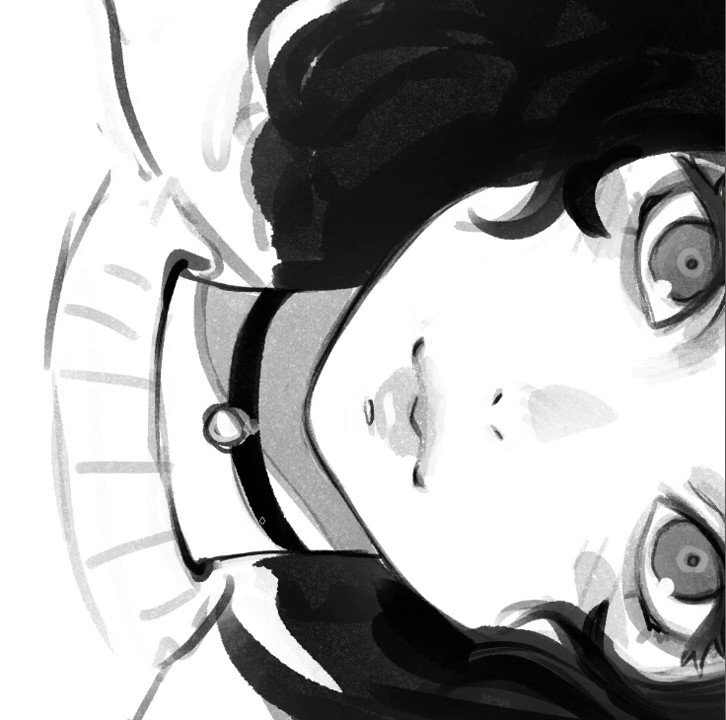
scroll(266, 490, "up", 3)
scroll(264, 463, "up", 1)
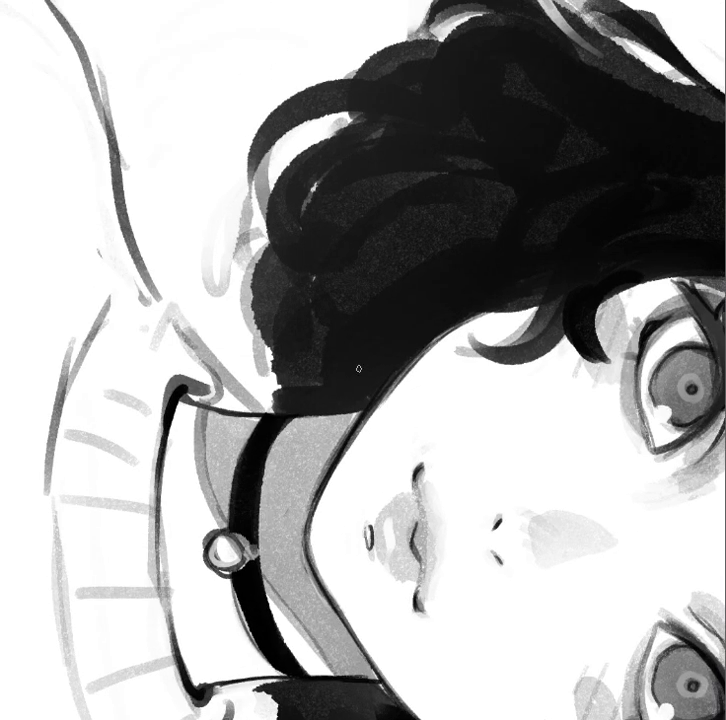
scroll(340, 435, "down", 3)
left_click_drag(530, 390, 365, 432)
scroll(283, 443, "up", 3)
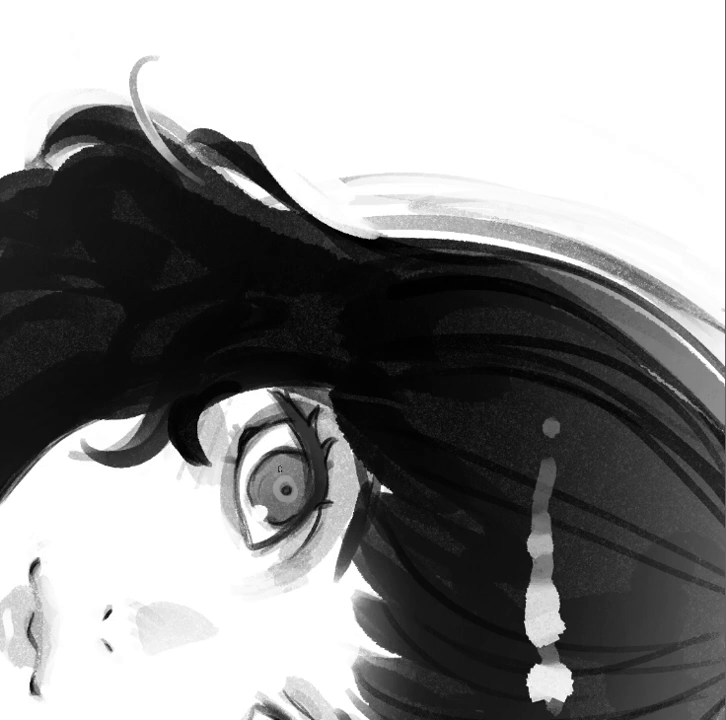
scroll(483, 378, "down", 4)
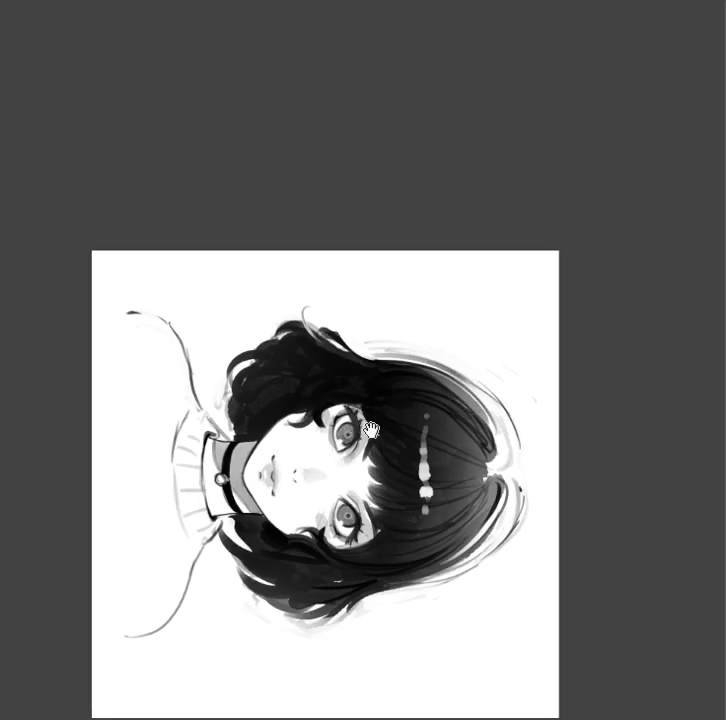
Repaint the iris darker and larger with a white highlight placed higher on it
left_click_drag(369, 429, 420, 435)
scroll(440, 400, "up", 3)
scroll(470, 415, "up", 2)
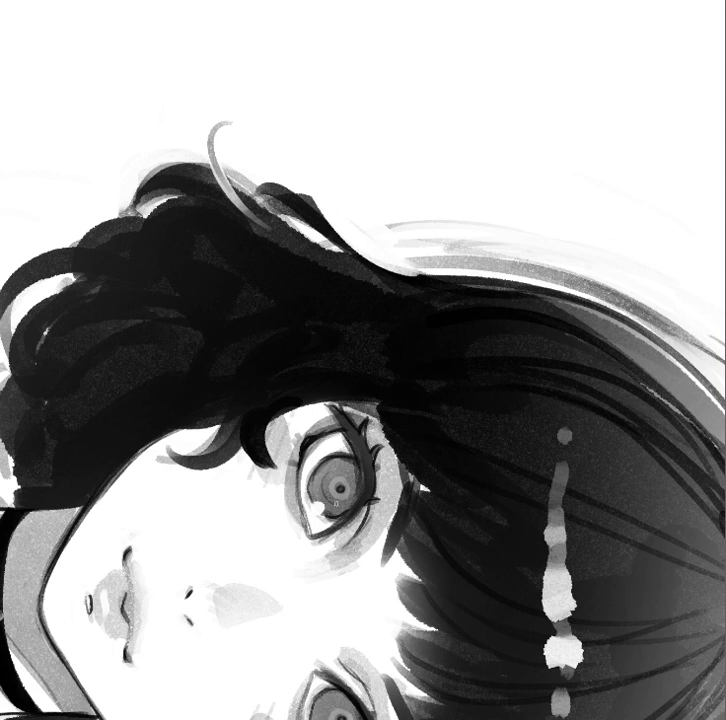
mouse_move(429, 435)
left_mouse_down()
mouse_move(389, 376)
mouse_move(392, 315)
left_mouse_up()
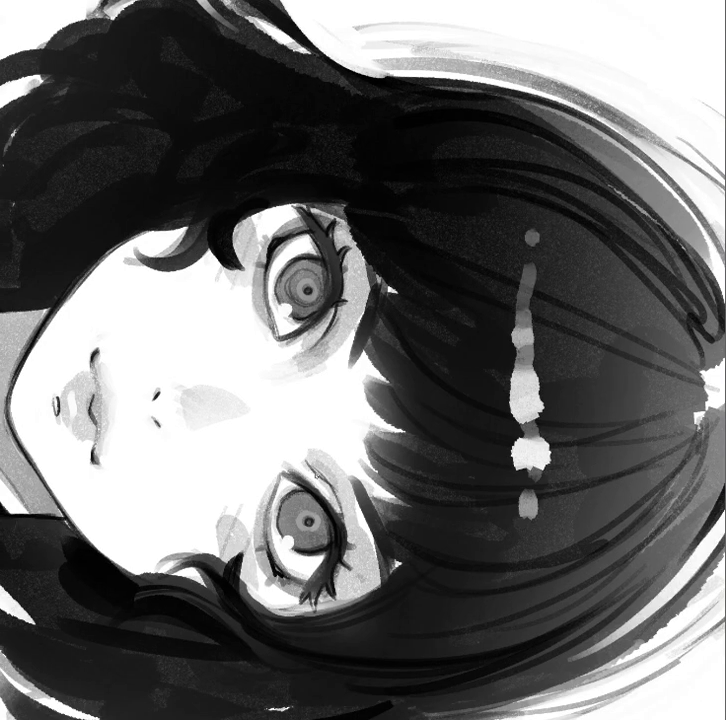
left_click(318, 537)
left_click_drag(325, 512, 307, 518)
left_click(306, 504)
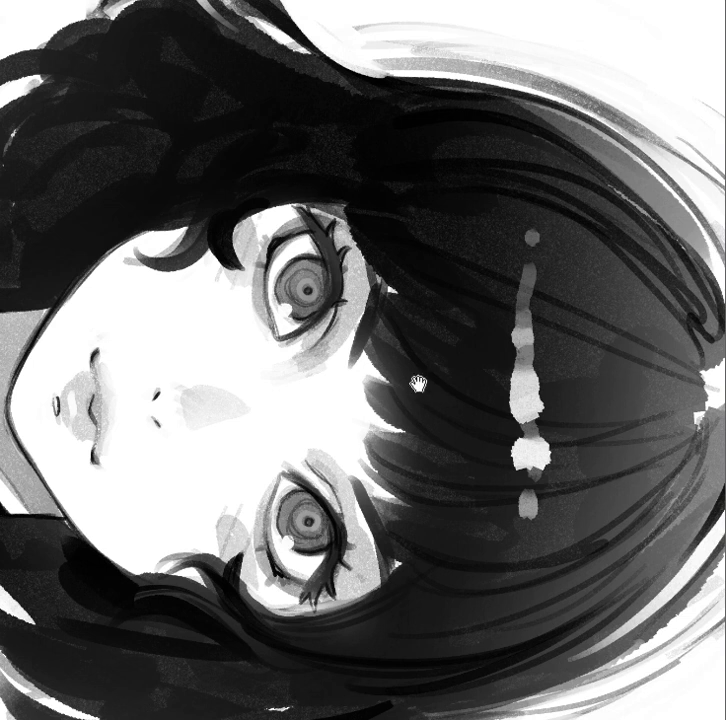
scroll(400, 400, "down", 3)
scroll(400, 400, "down", 2)
mouse_move(410, 443)
left_mouse_down()
mouse_move(387, 500)
mouse_move(446, 537)
left_mouse_up()
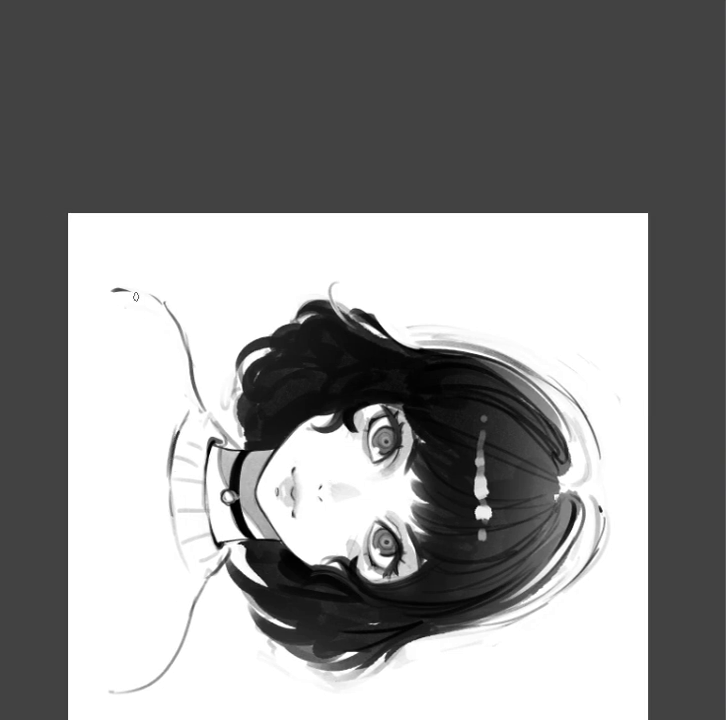
Paint bold dark strokes along both sweater shoulder seams and rotate the canvas back upright
left_click_drag(136, 296, 190, 391)
left_click_drag(192, 581, 168, 660)
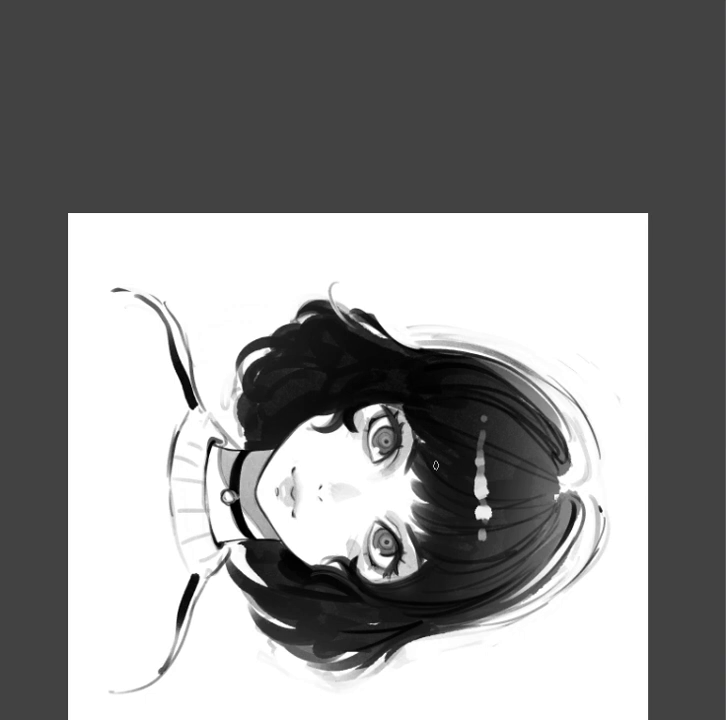
mouse_move(471, 474)
left_mouse_down()
mouse_move(580, 380)
mouse_move(621, 297)
left_mouse_up()
mouse_move(629, 434)
left_mouse_down()
mouse_move(496, 463)
mouse_move(643, 353)
mouse_move(669, 300)
mouse_move(606, 405)
mouse_move(442, 402)
left_mouse_up()
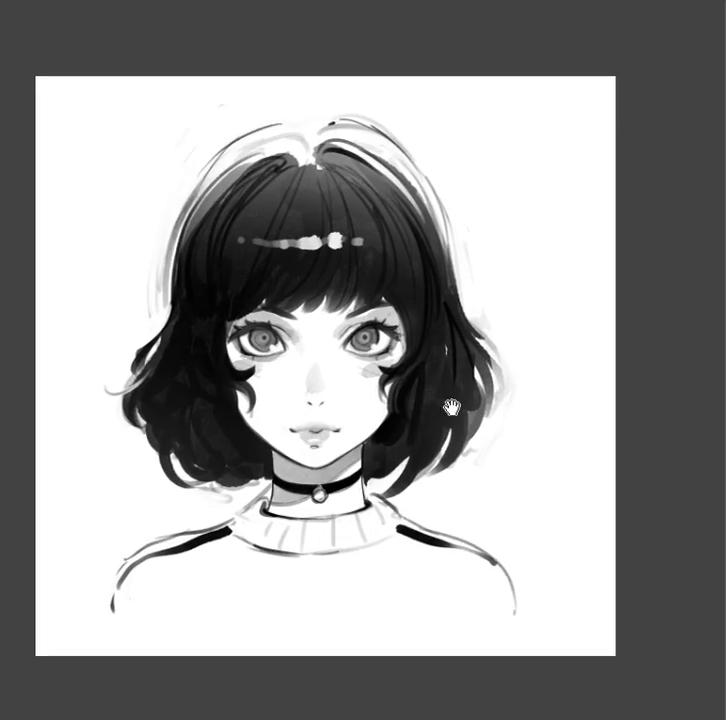
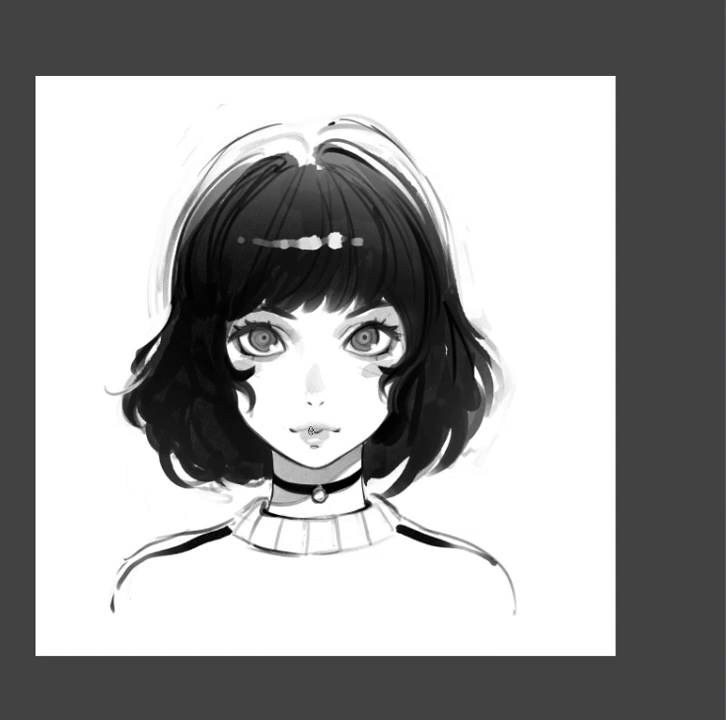
Draw the left and right side contour lines down the sweater torso, redoing stray strokes
left_click_drag(246, 548, 190, 655)
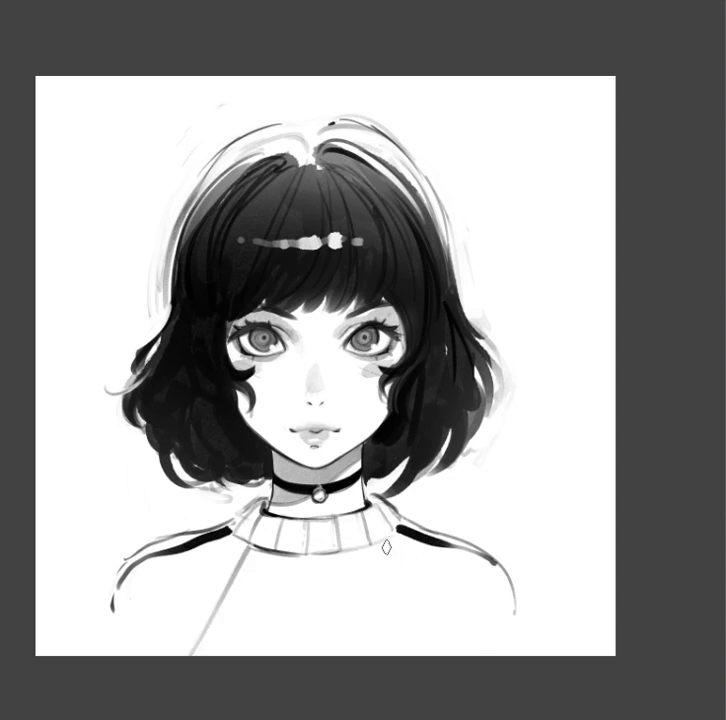
key("ctrl+z")
left_click_drag(232, 567, 204, 655)
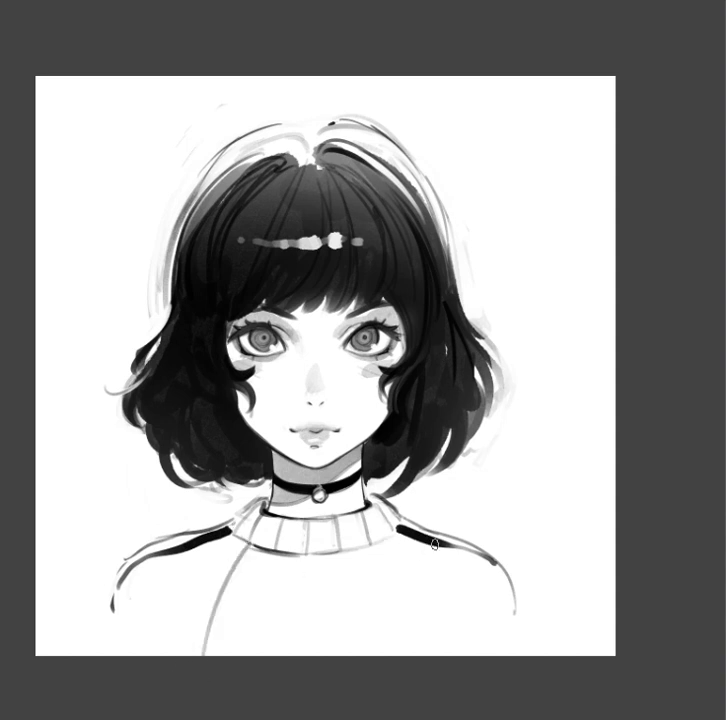
left_click_drag(389, 540, 430, 655)
key("ctrl+z")
left_click_drag(390, 545, 424, 655)
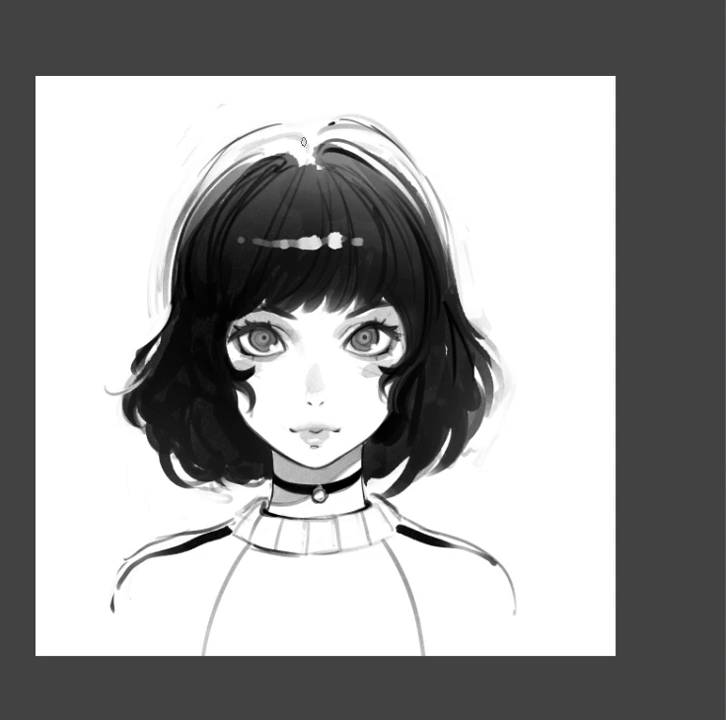
Paint a thin white highlight arc on the upper-left hair, discarding a trial dark stroke
left_click_drag(258, 162, 237, 210)
key("ctrl+z")
key("ctrl+z")
left_click_drag(243, 209, 262, 160)
mouse_move(332, 118)
left_mouse_down()
mouse_move(420, 148)
mouse_move(436, 164)
left_mouse_up()
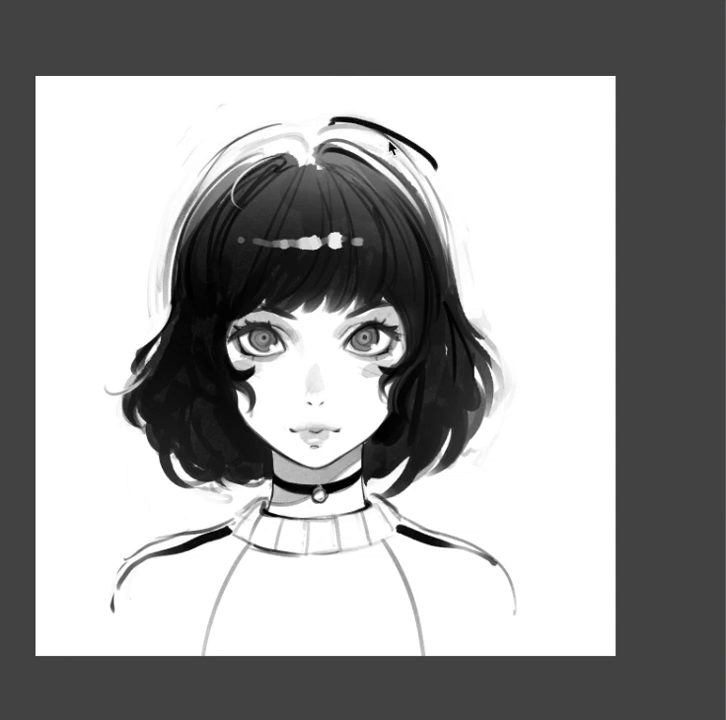
key("ctrl+z")
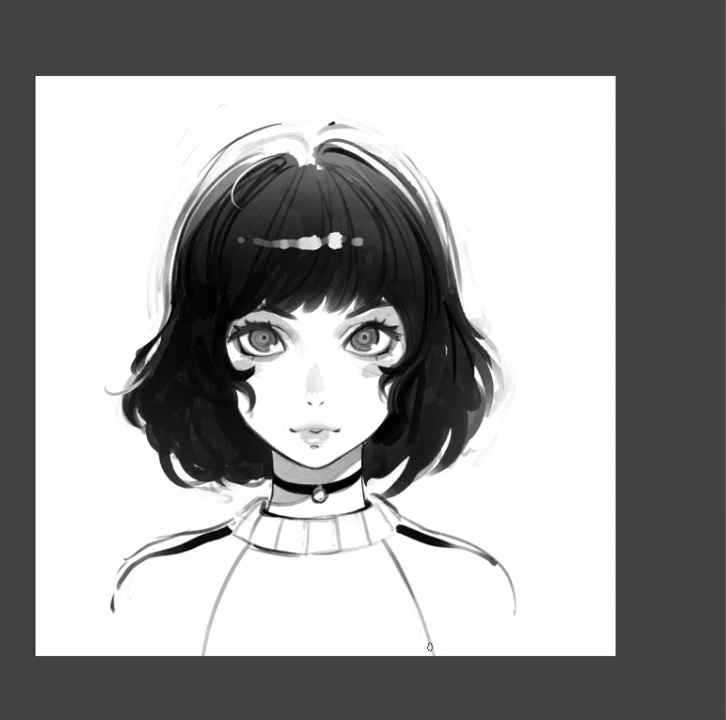
Thicken the right and left sweater contours and hatch rib lines on the left side
left_click_drag(440, 637, 404, 546)
left_click_drag(203, 654, 214, 577)
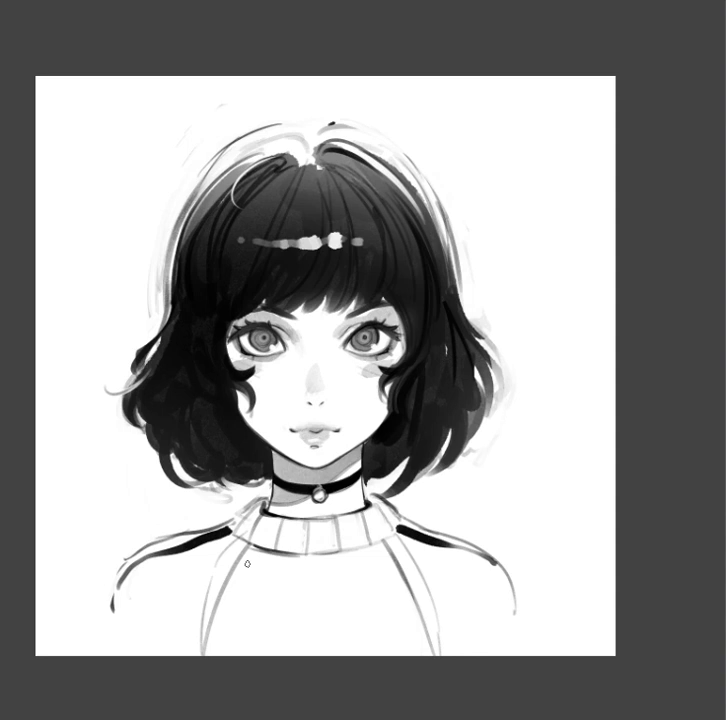
left_click_drag(230, 655, 238, 600)
mouse_move(244, 652)
left_mouse_down()
mouse_move(250, 596)
mouse_move(276, 597)
left_mouse_up()
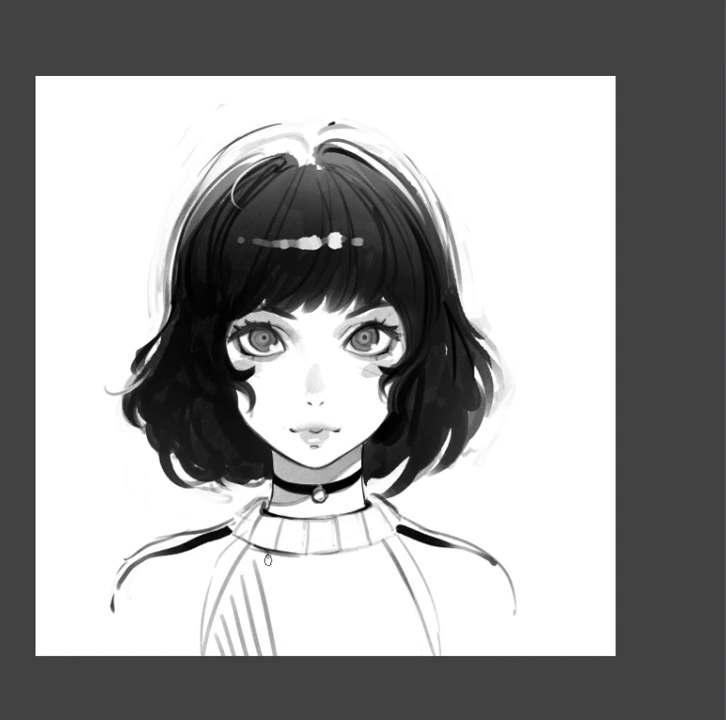
Paint vertical rib stripes across the sweater centre and right, darkening both lower edges
mouse_move(285, 561)
left_mouse_down()
mouse_move(298, 650)
mouse_move(318, 656)
left_mouse_up()
mouse_move(337, 551)
left_mouse_down()
mouse_move(345, 655)
mouse_move(359, 656)
left_mouse_up()
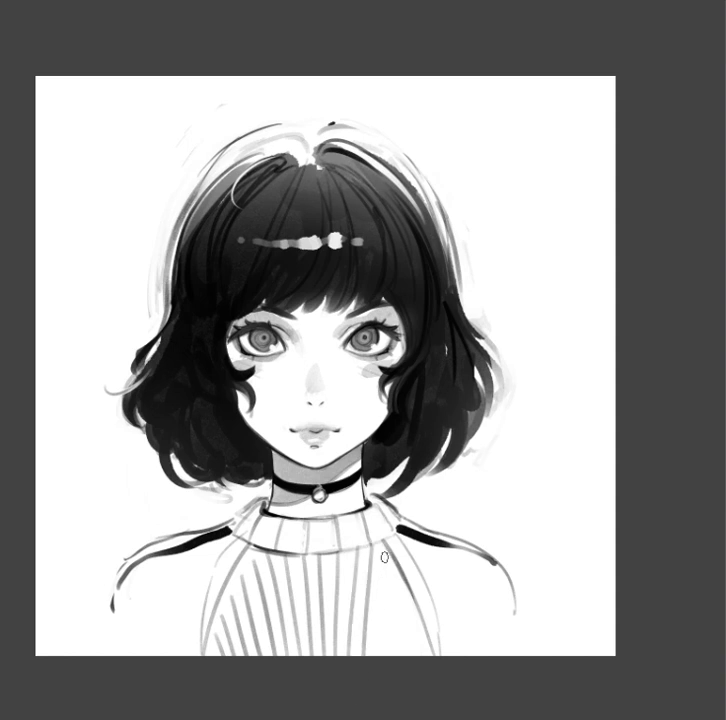
left_click_drag(384, 561, 387, 642)
left_click_drag(398, 556, 407, 646)
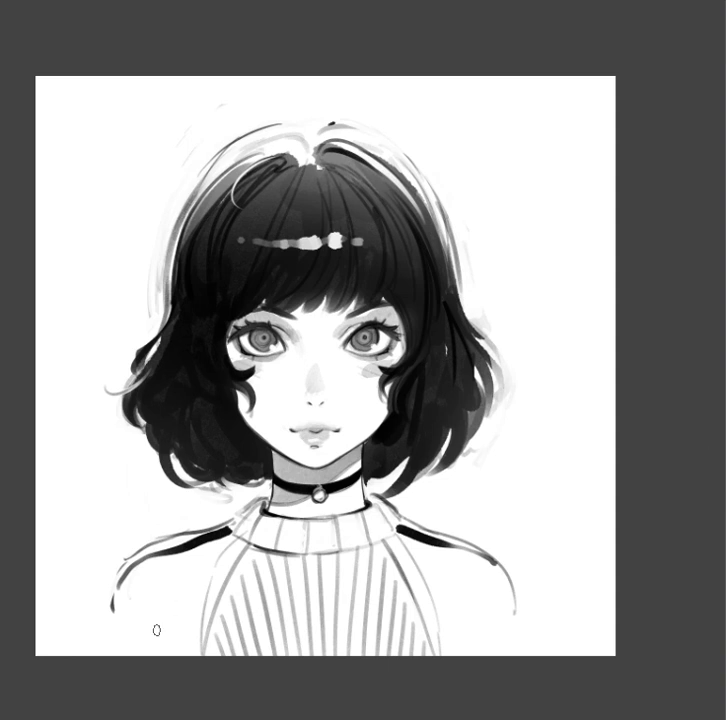
mouse_move(164, 636)
left_mouse_down()
mouse_move(185, 655)
mouse_move(169, 640)
left_mouse_up()
left_click_drag(460, 636, 472, 655)
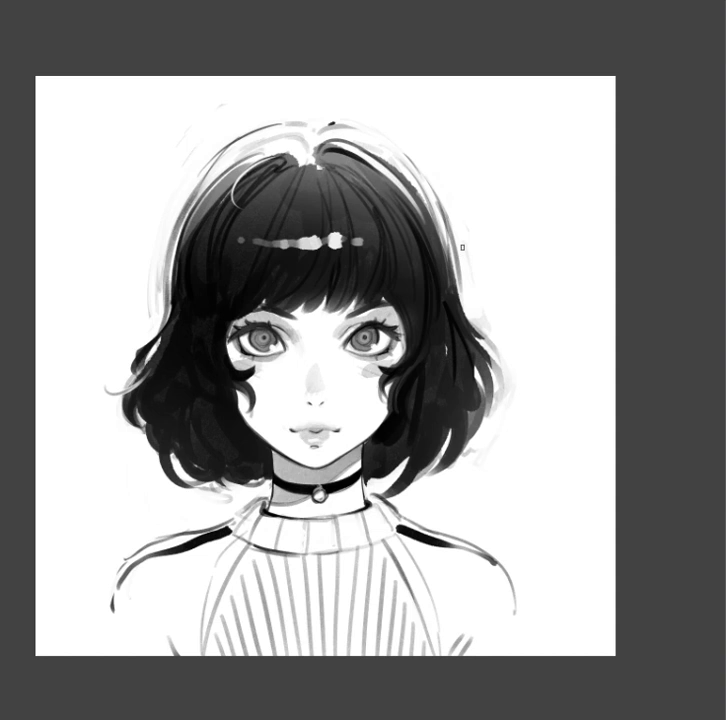
scroll(430, 300, "up", 3)
Zoom into the eyes and undo the pale blotch, leaving a clean grey right iris with highlight
scroll(410, 340, "up", 1)
key("bracketright")
key("bracketright")
key("bracketright")
key("bracketleft")
key("bracketleft")
key("bracketleft")
key("bracketleft")
key("bracketleft")
key("bracketleft")
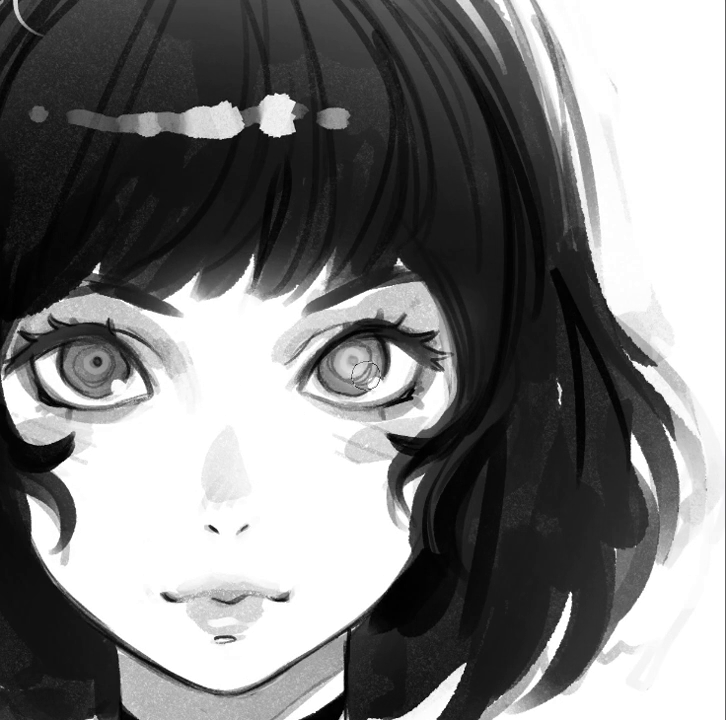
key("ctrl+z")
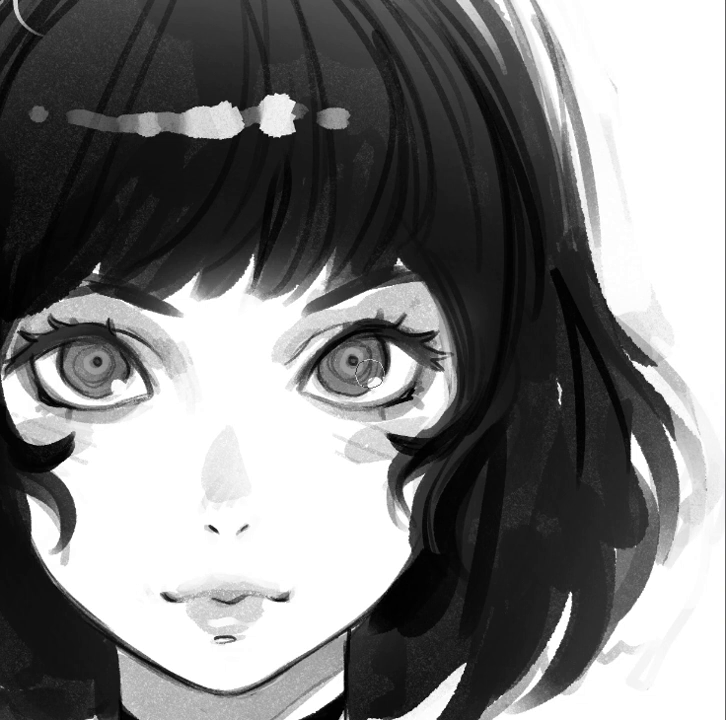
key("ctrl+z")
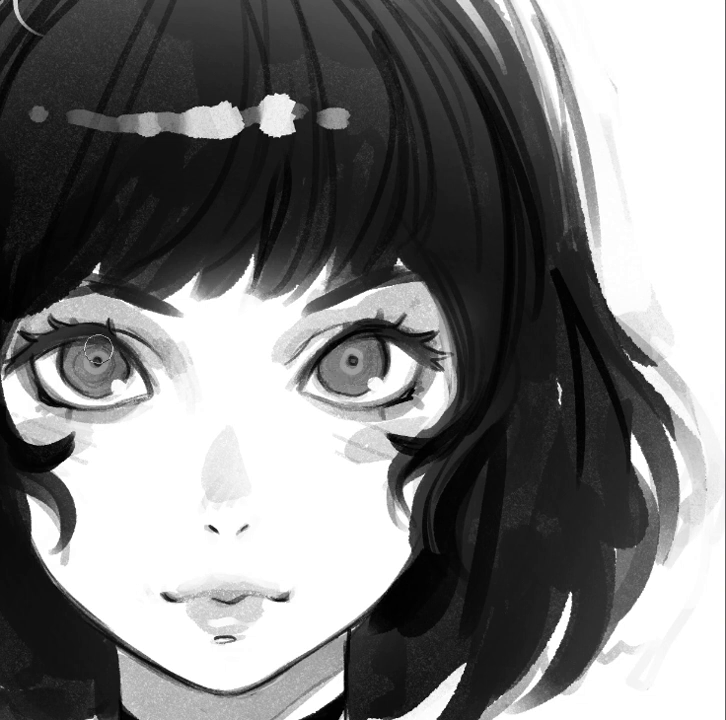
left_click_drag(486, 267, 406, 302)
scroll(491, 277, "down", 1)
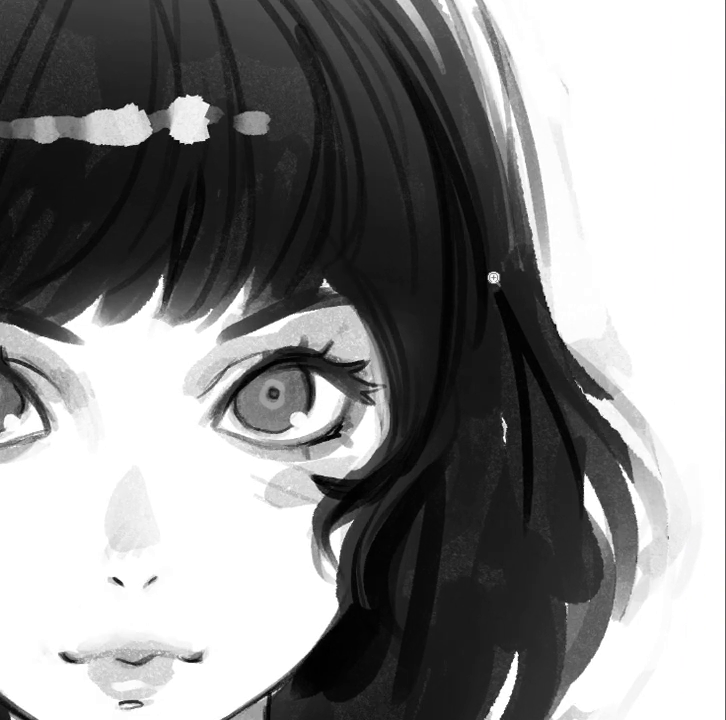
scroll(491, 277, "down", 2)
scroll(491, 277, "down", 1)
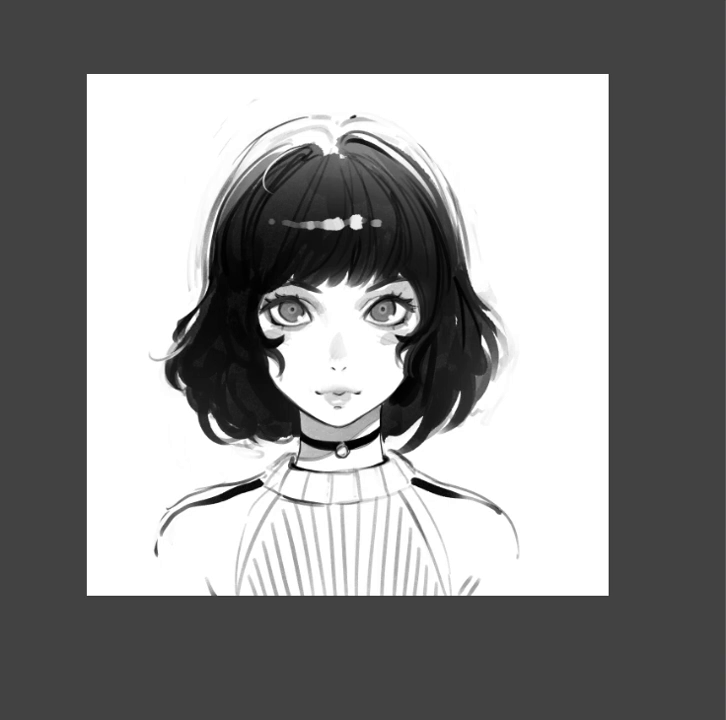
Fade the lower sweater stripes and shoulder lines with a large soft brush
key("]")
key("]")
key("]")
key("]")
key("]")
key("]")
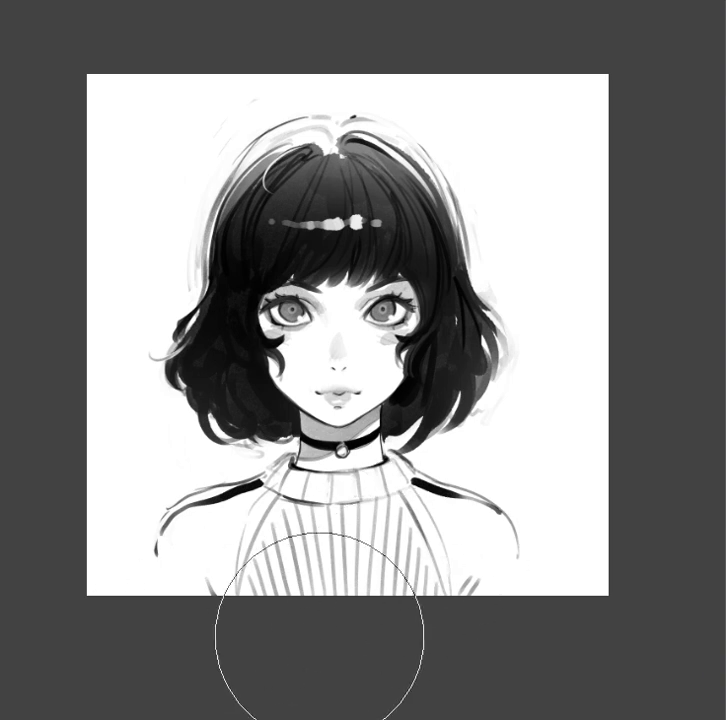
mouse_move(194, 636)
left_mouse_down()
mouse_move(595, 619)
mouse_move(255, 637)
mouse_move(454, 618)
mouse_move(540, 574)
left_mouse_up()
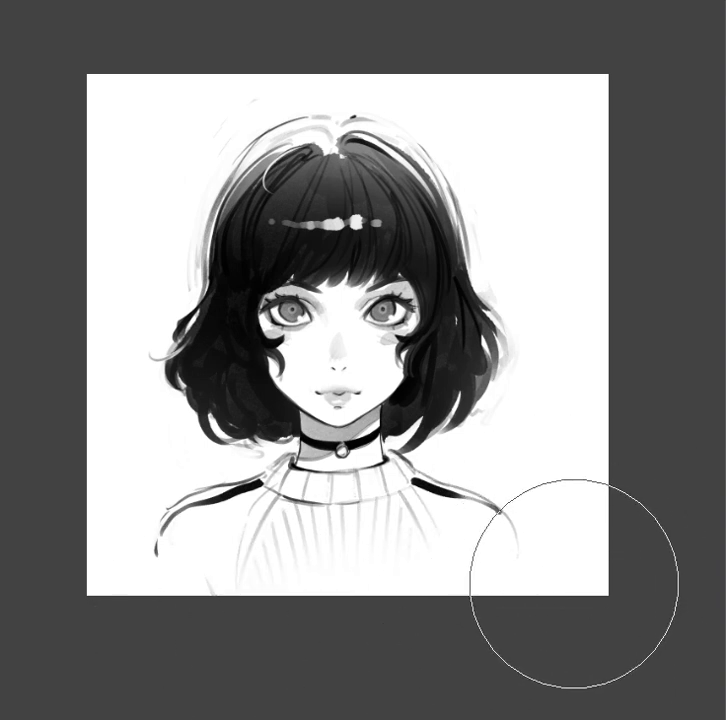
key("bracketleft")
key("bracketleft")
key("bracketleft")
key("bracketleft")
key("bracketleft")
key("bracketleft")
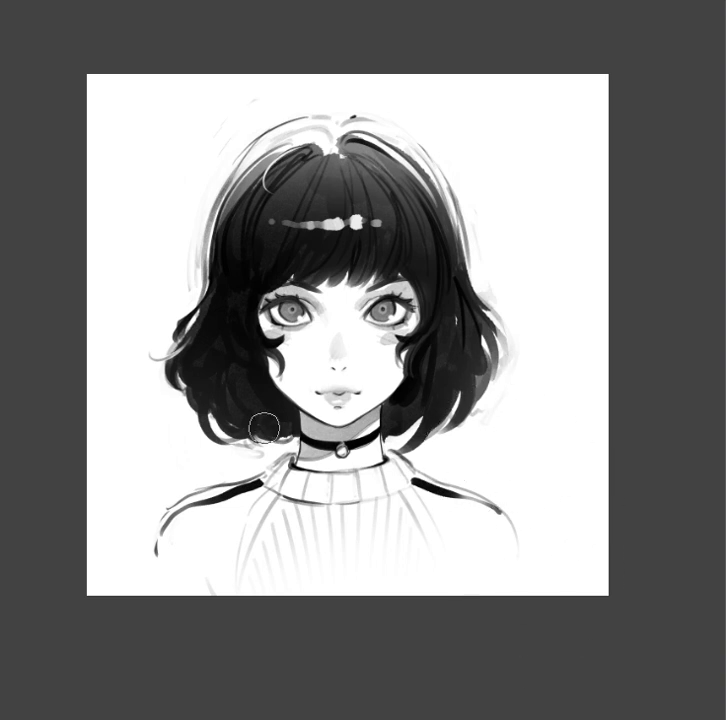
Paint a soft highlight on the hair parting with a fine brush
key("bracketright")
key("bracketright")
key("bracketright")
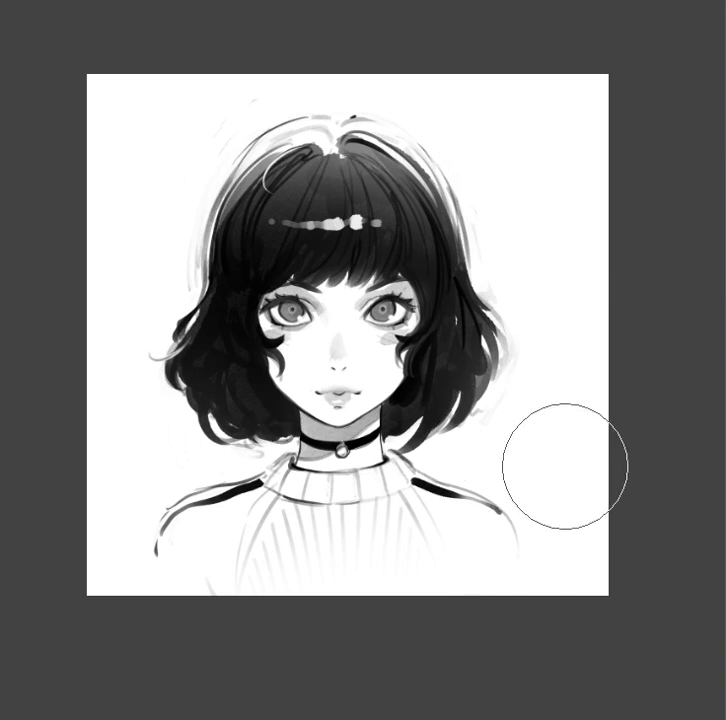
key("bracketleft")
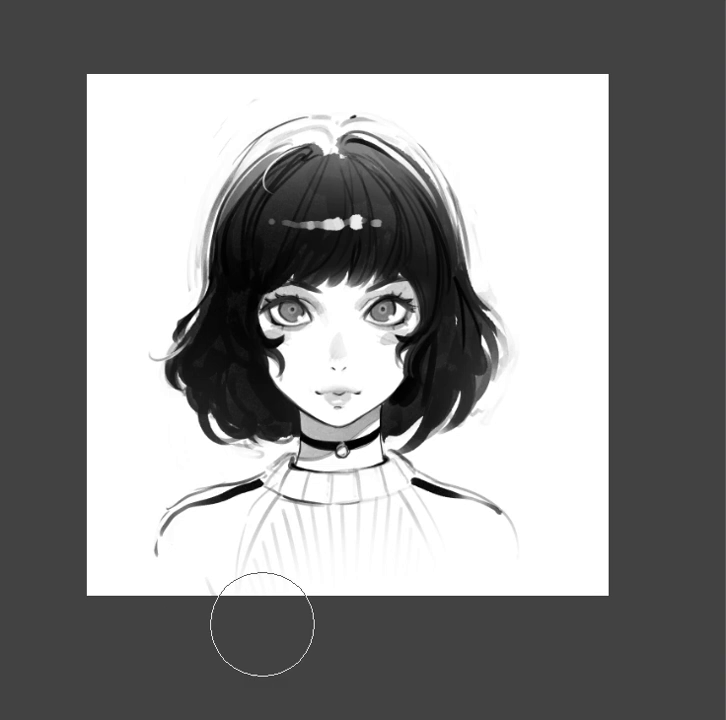
key("bracketleft")
key("bracketleft")
key("bracketleft")
key("bracketleft")
key("bracketleft")
key("bracketleft")
mouse_move(340, 162)
left_mouse_down()
mouse_move(318, 150)
mouse_move(360, 150)
left_mouse_up()
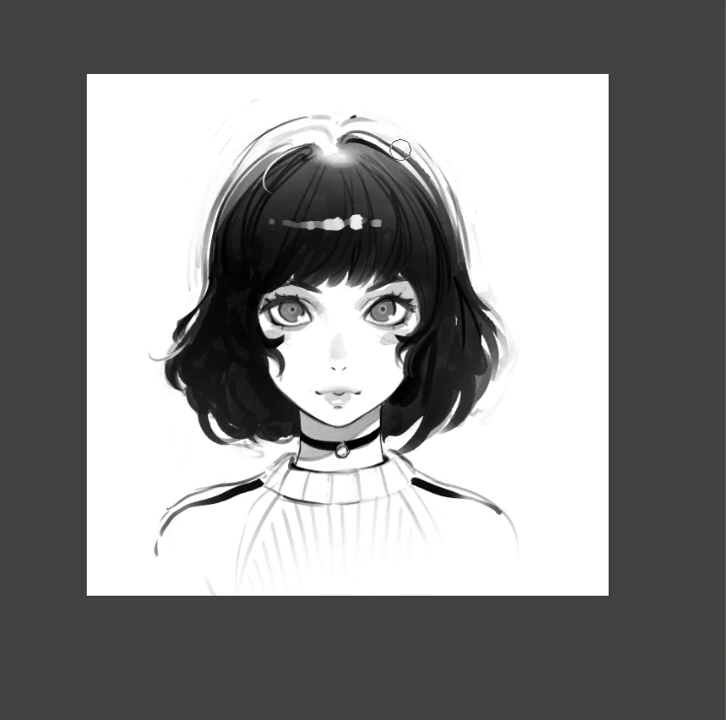
Darken the hair to the left of the face
key("bracketright")
key("bracketright")
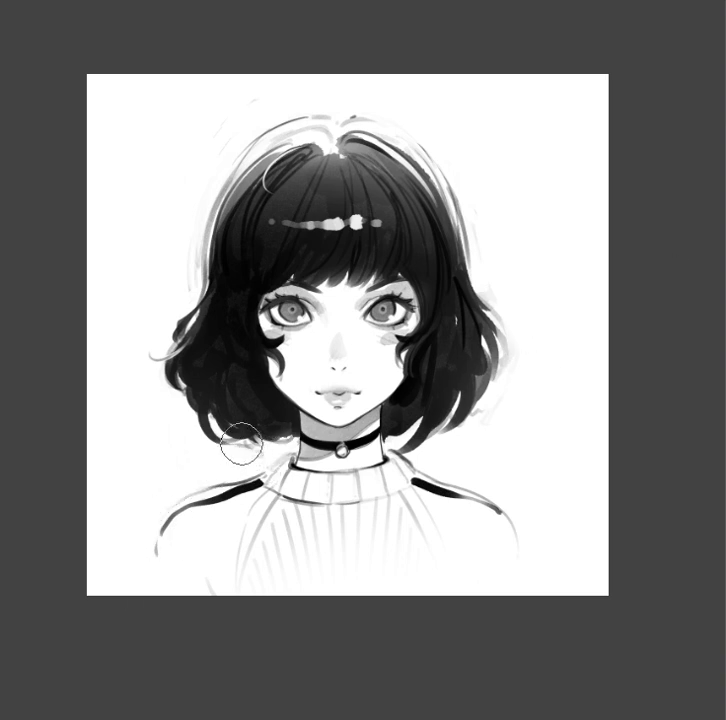
key("bracketright")
key("bracketright")
key("bracketright")
key("bracketright")
key("bracketright")
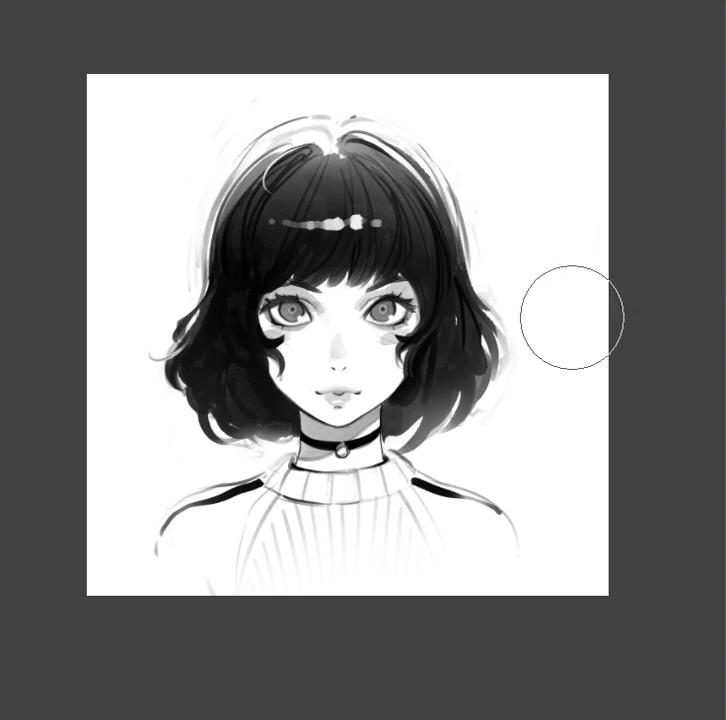
key("bracketleft")
key("bracketleft")
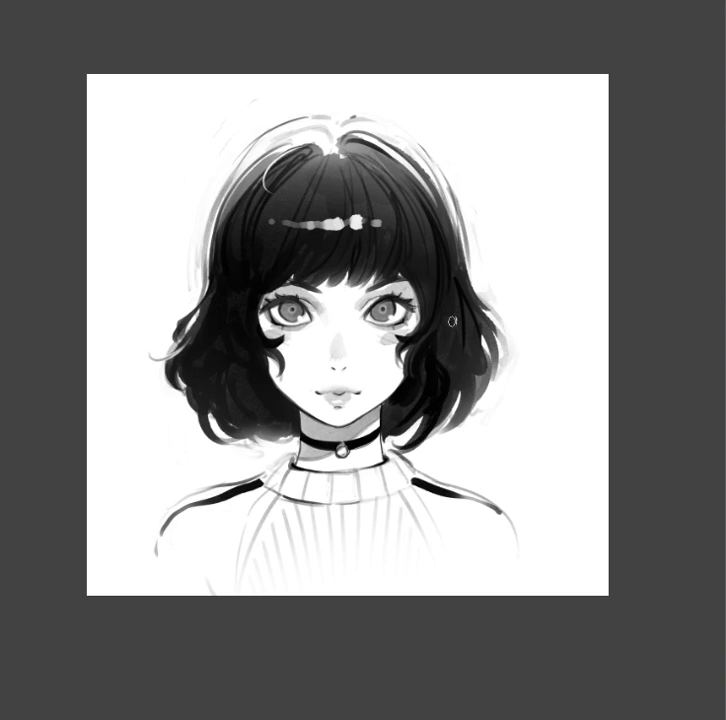
left_click_drag(239, 374, 259, 438)
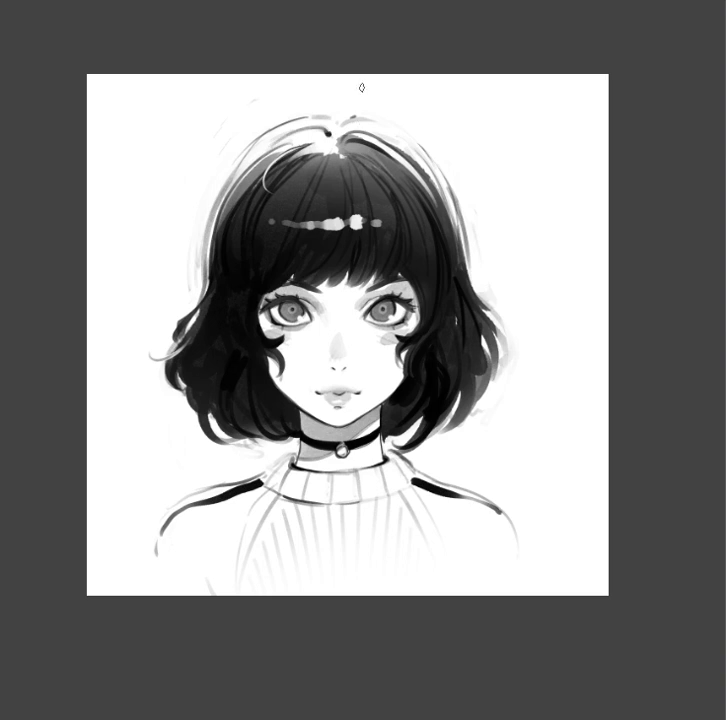
Darken the upper-right hair outline and extend both shoulder lines down the sweater
left_click_drag(364, 121, 434, 162)
mouse_move(481, 496)
left_mouse_down()
mouse_move(507, 523)
mouse_move(513, 542)
left_mouse_up()
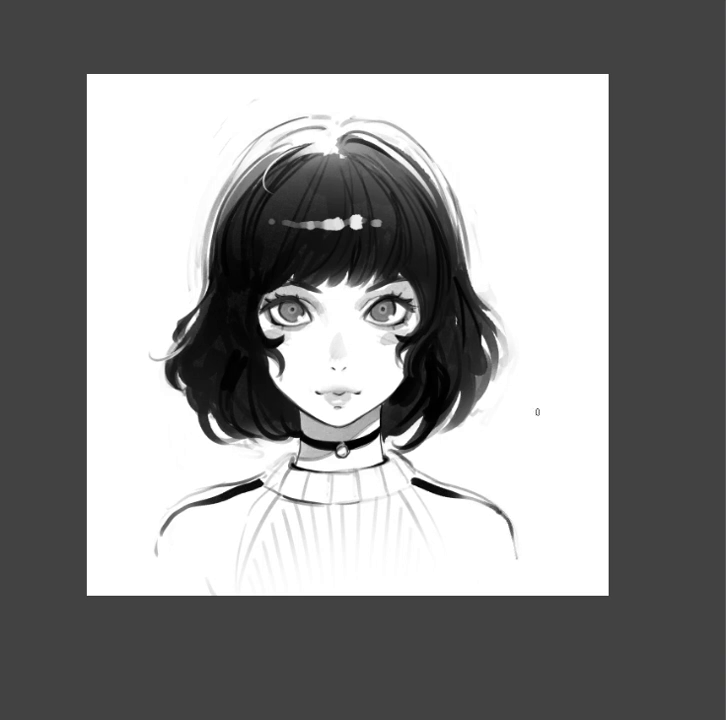
left_click_drag(157, 562, 149, 594)
Try a right-side sweater line, then undo and redo to keep only the darker right shoulder line
left_click_drag(523, 592, 518, 547)
key("ctrl+z")
left_click_drag(530, 592, 518, 558)
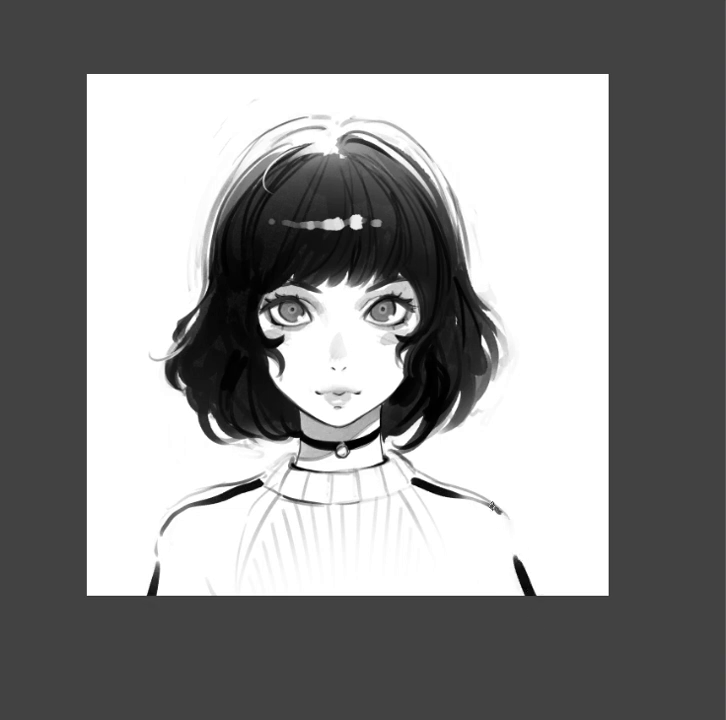
key("ctrl+z")
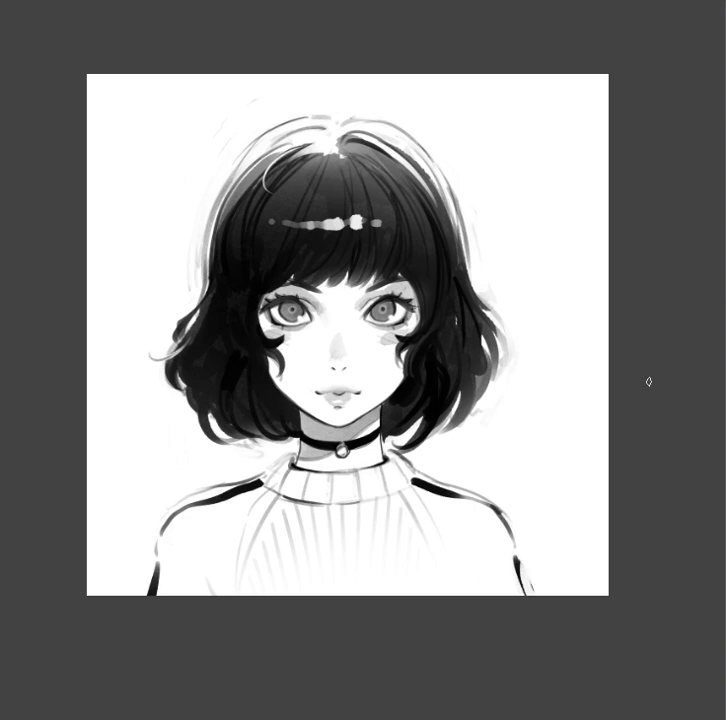
key("ctrl+z")
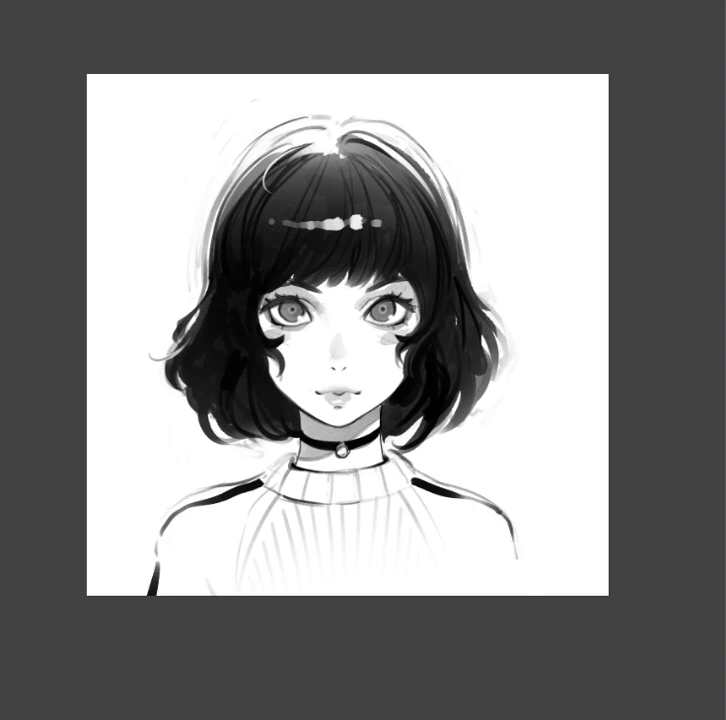
key("ctrl+z")
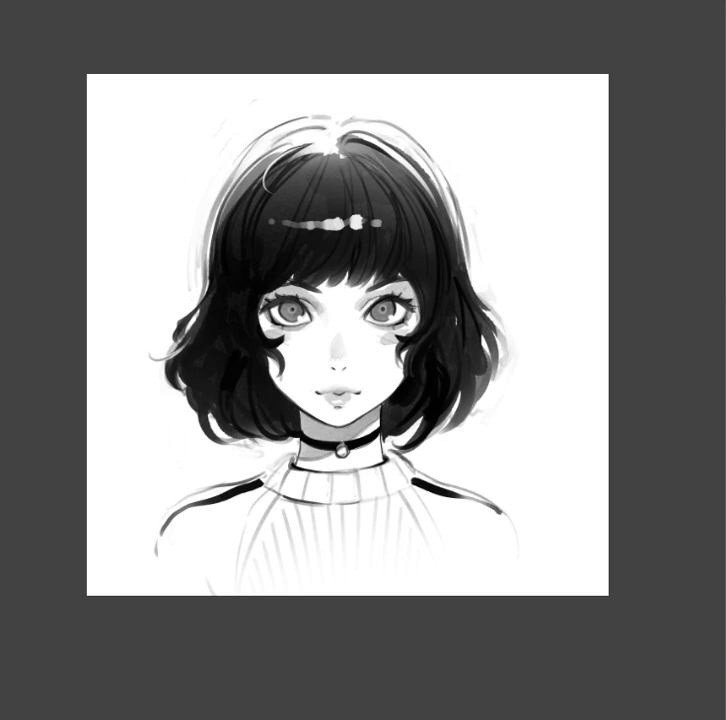
key("ctrl+shift+z")
key("ctrl+z")
key("ctrl+shift+z")
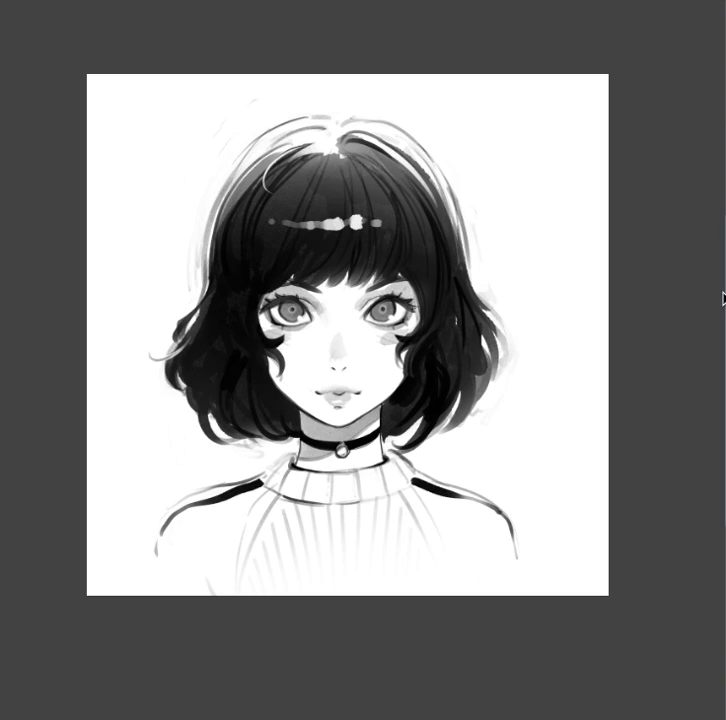
Free-transform the portrait: scale it up, rotate slightly clockwise, and shift it down
key("ctrl+t")
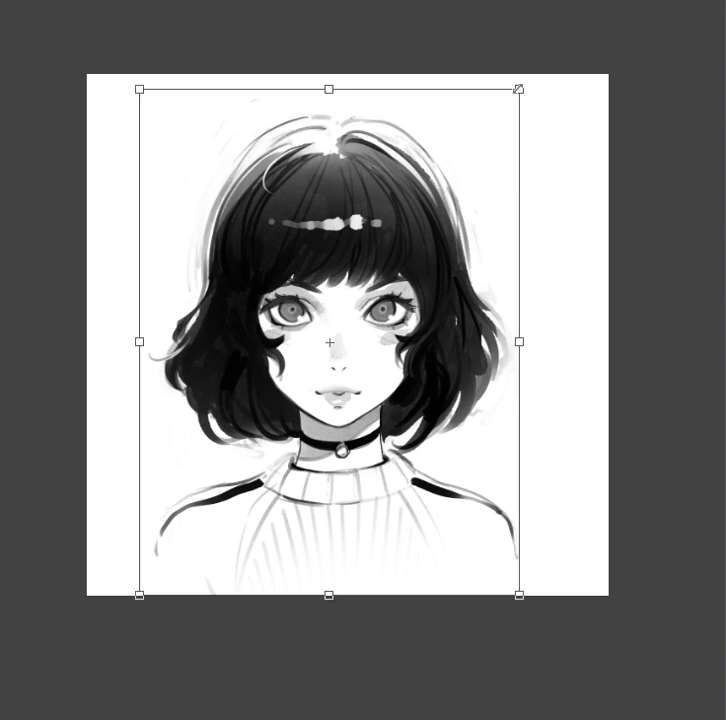
left_click_drag(518, 89, 551, 57)
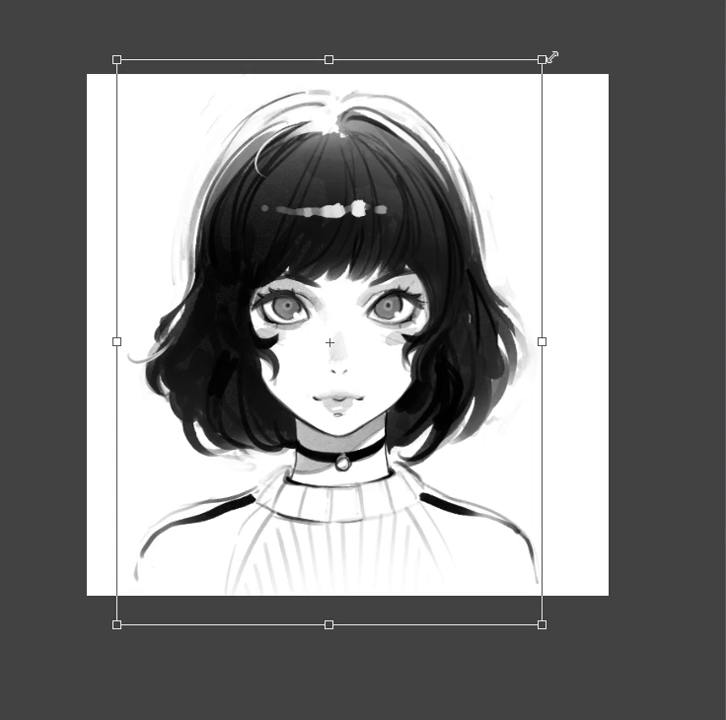
left_click_drag(551, 56, 564, 50)
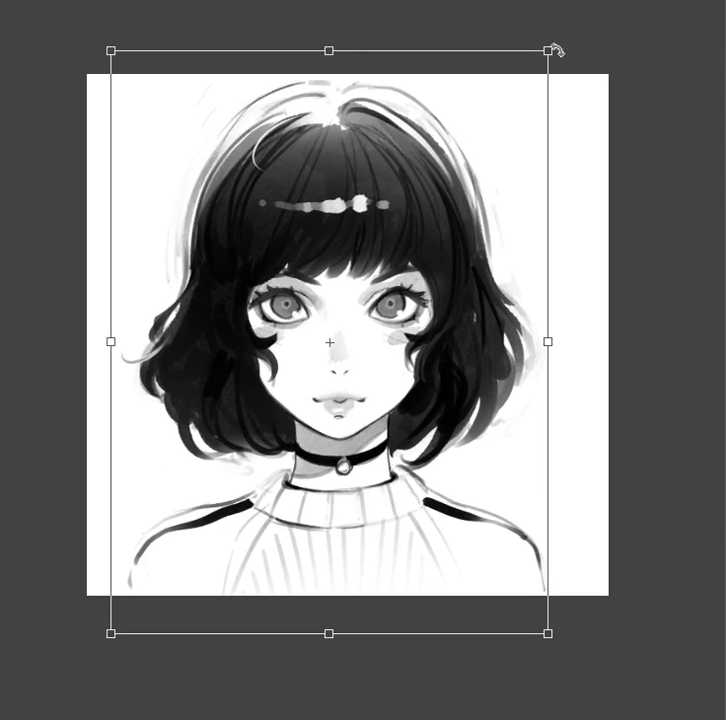
left_click_drag(611, 243, 613, 244)
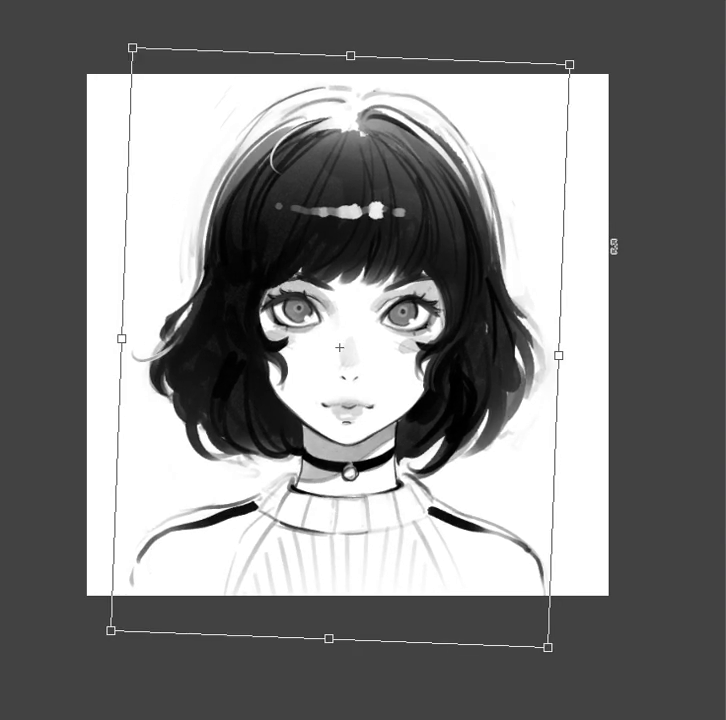
left_click_drag(614, 244, 614, 250)
left_click_drag(535, 265, 537, 273)
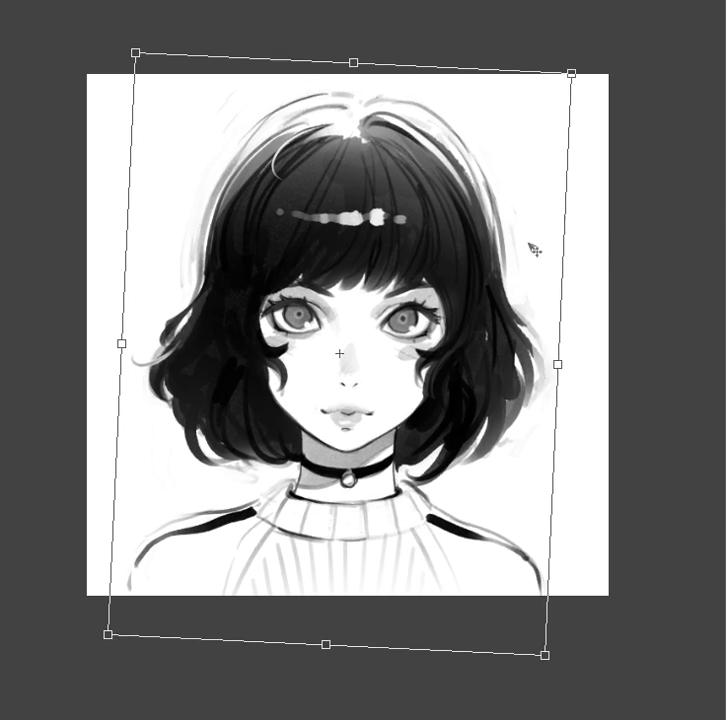
left_click_drag(514, 268, 512, 269)
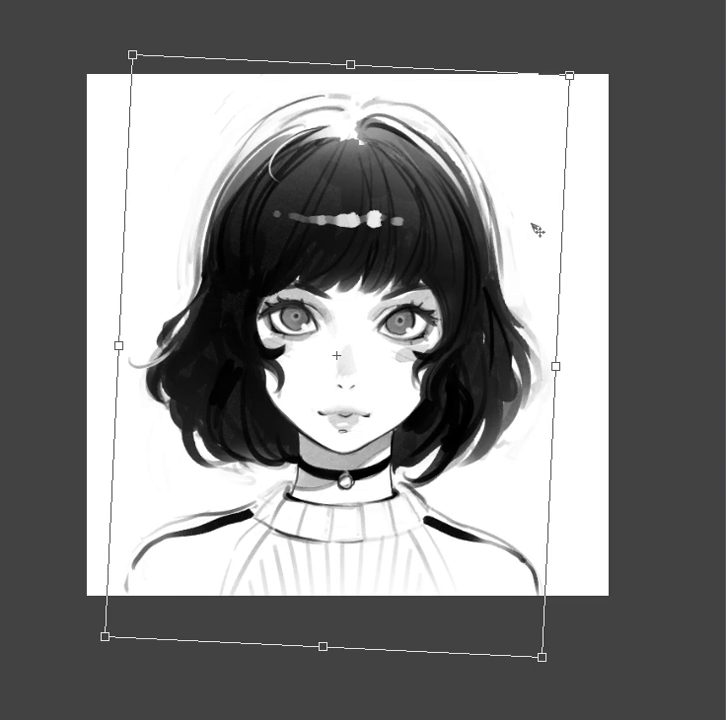
key("Return")
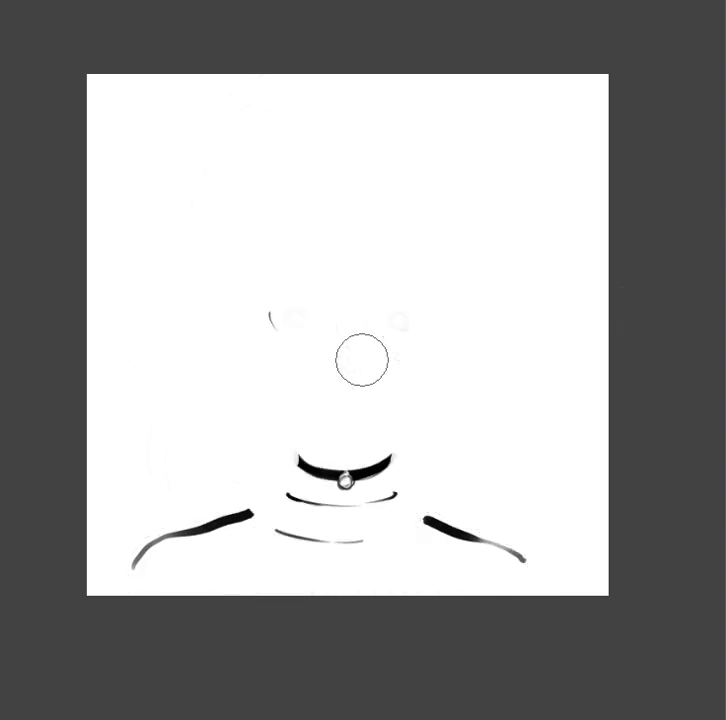
key("[")
key("[")
key("[")
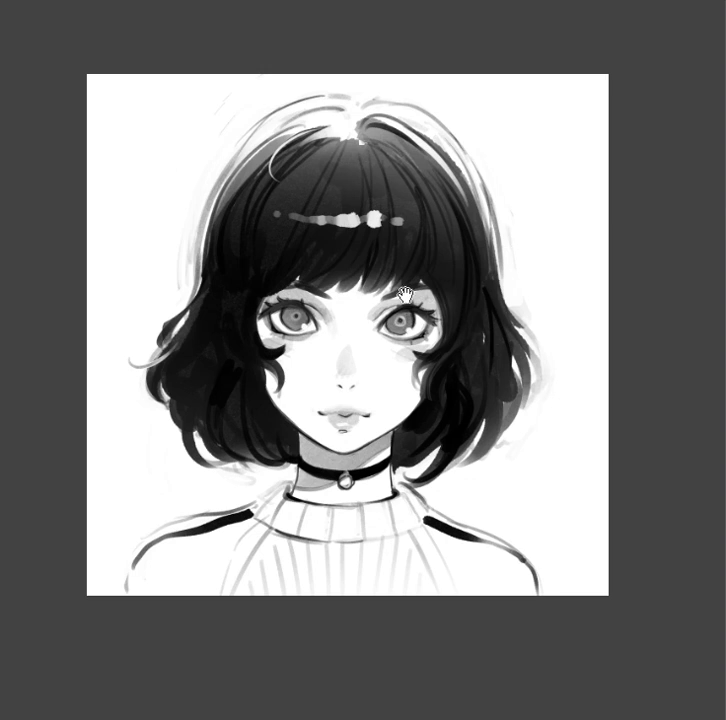
scroll(457, 303, "up", 5)
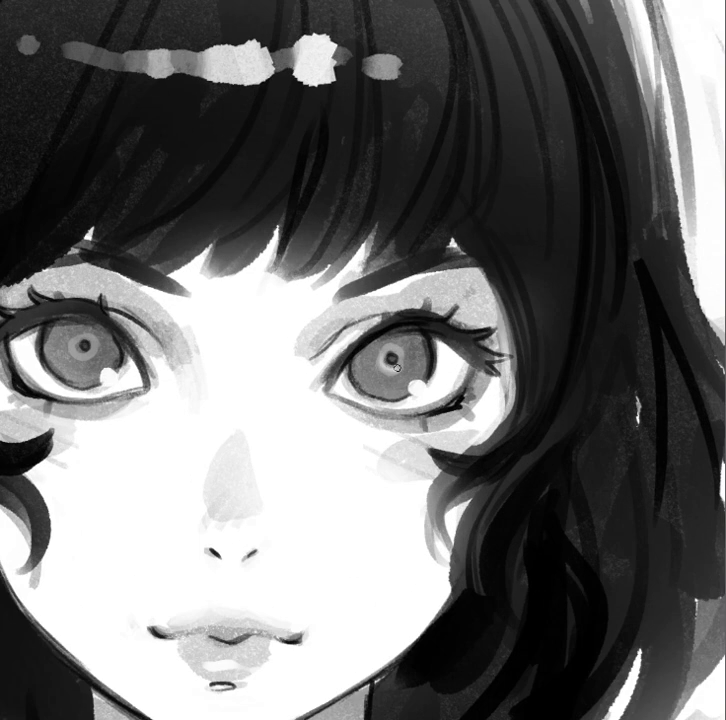
left_click_drag(444, 335, 605, 337)
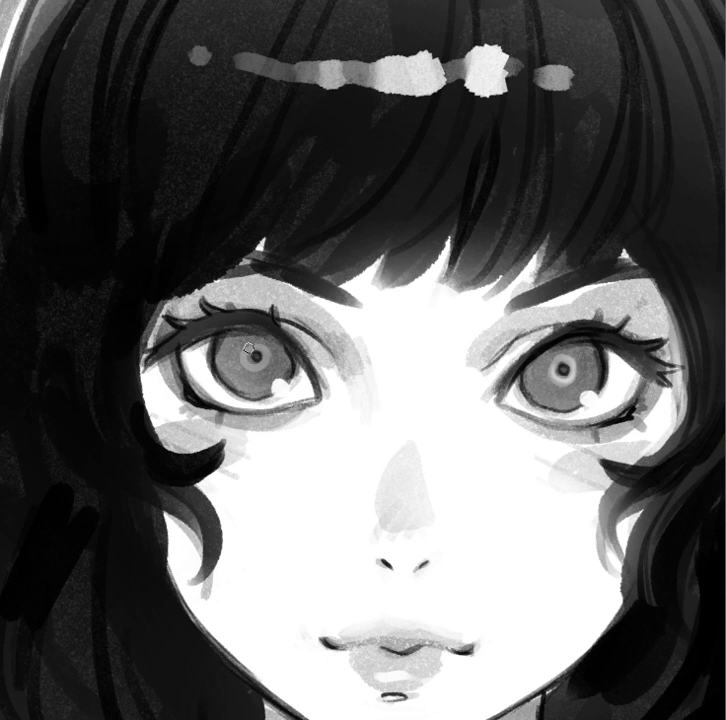
left_click_drag(579, 303, 561, 272)
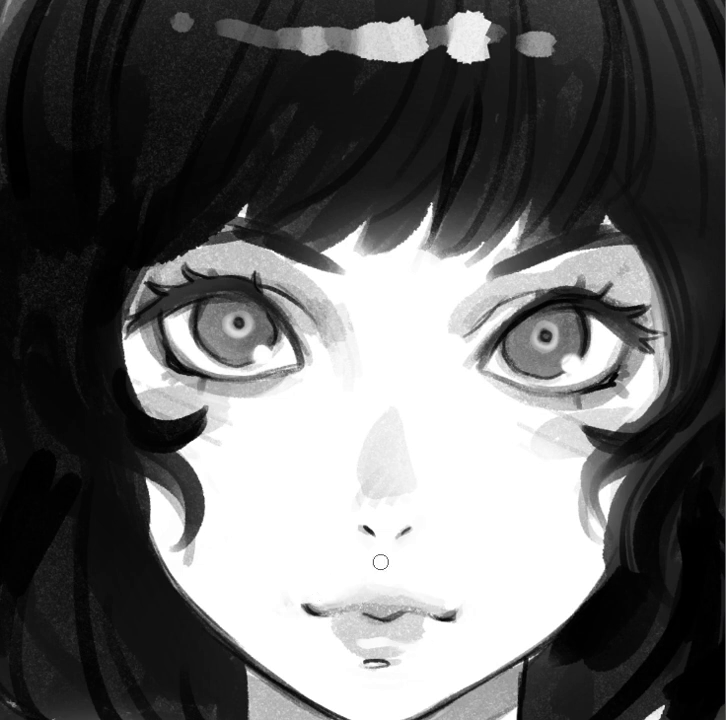
key("bracketright")
key("bracketright")
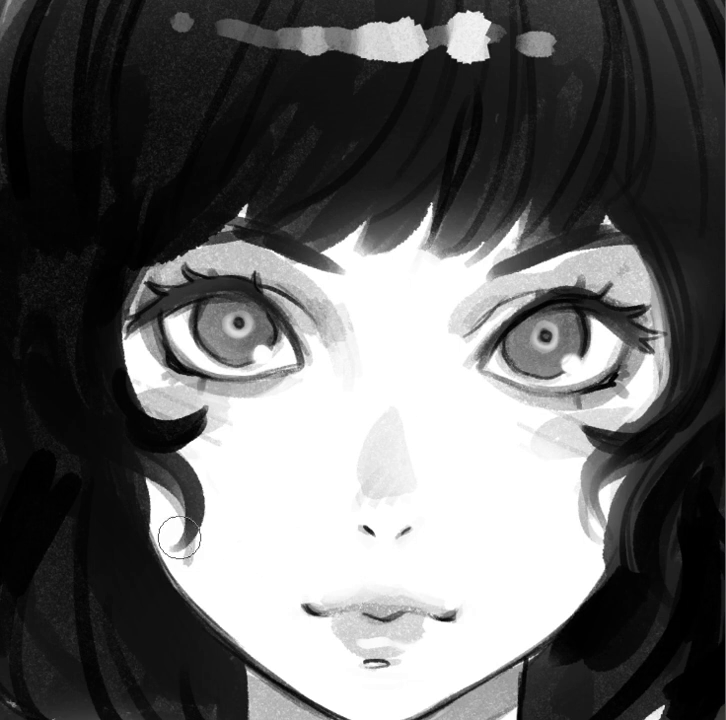
scroll(380, 388, "down", 1)
scroll(353, 389, "down", 1)
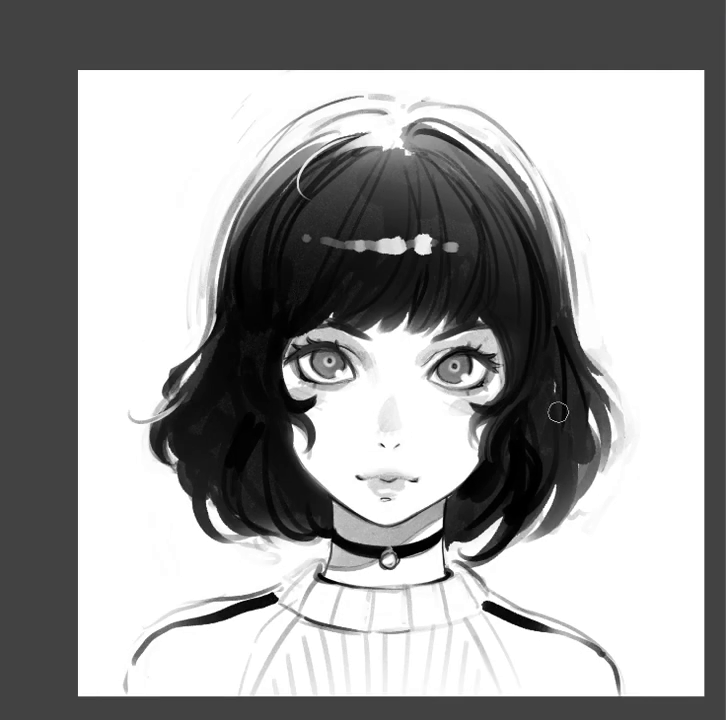
key("bracketright")
key("bracketleft")
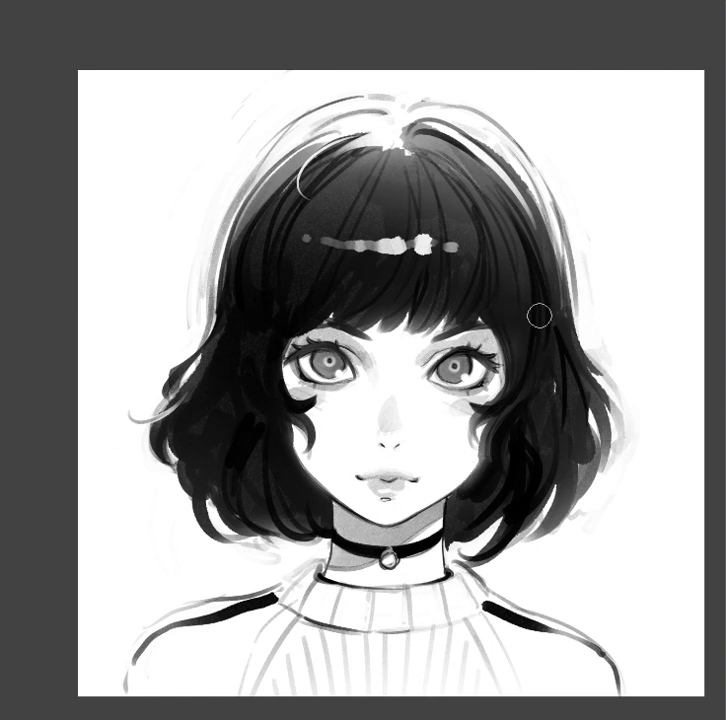
key("bracketleft")
scroll(506, 364, "up", 5)
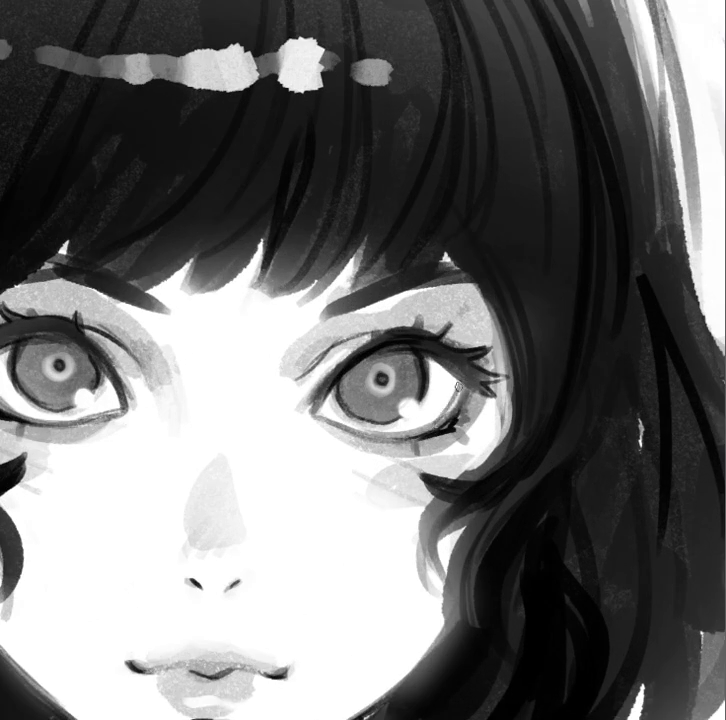
mouse_move(493, 410)
left_mouse_down()
mouse_move(541, 392)
mouse_move(574, 390)
left_mouse_up()
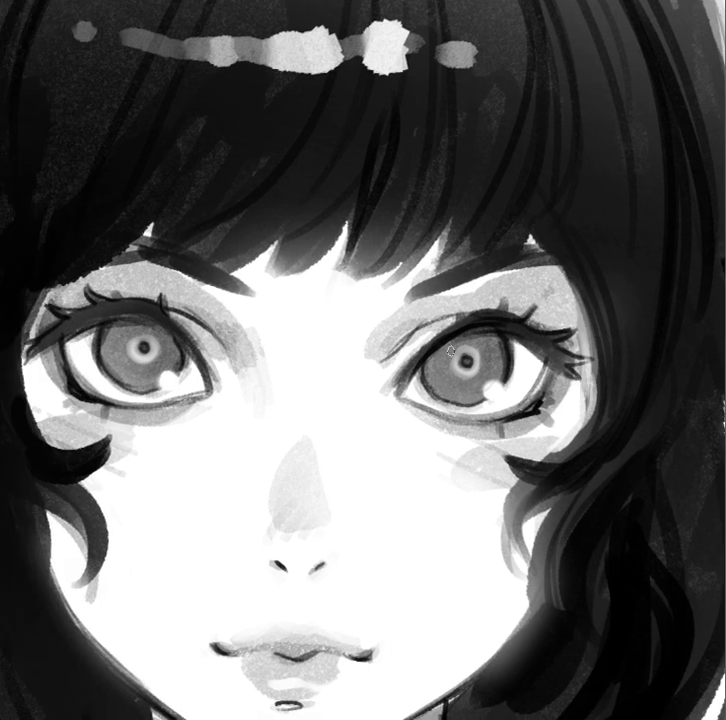
scroll(562, 350, "down", 5)
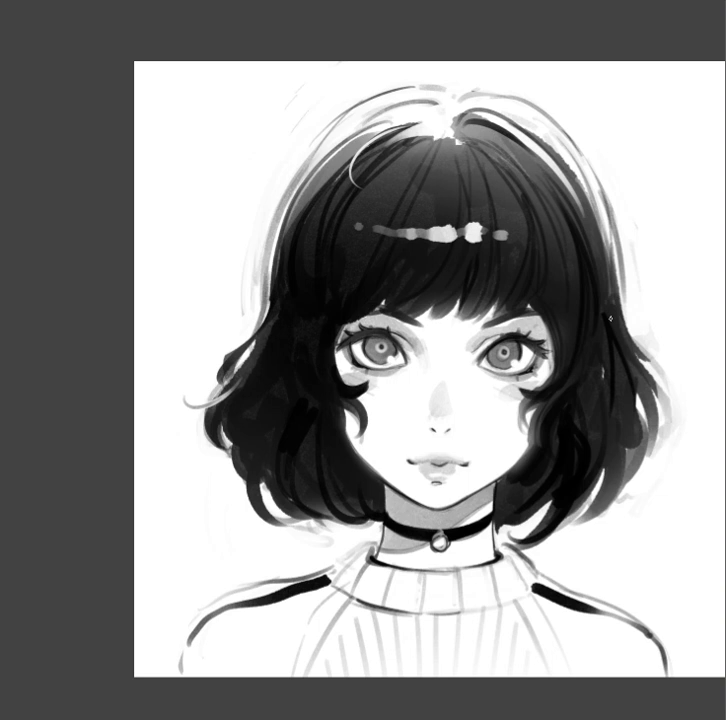
Zoom and pan to bring the hair and eyes into close view
mouse_move(510, 341)
left_mouse_down()
mouse_move(596, 376)
mouse_move(518, 370)
left_mouse_up()
scroll(372, 390, "up", 4)
scroll(372, 390, "up", 4)
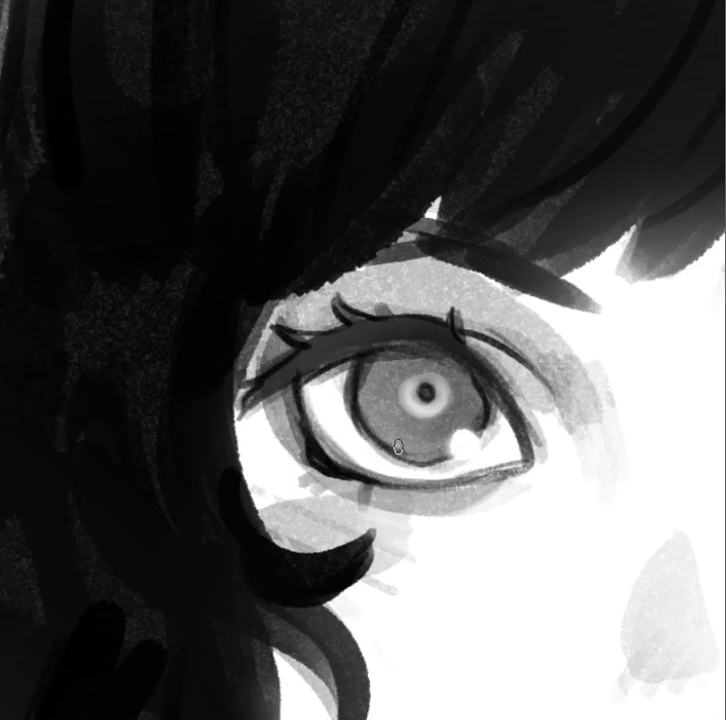
scroll(465, 342, "down", 1)
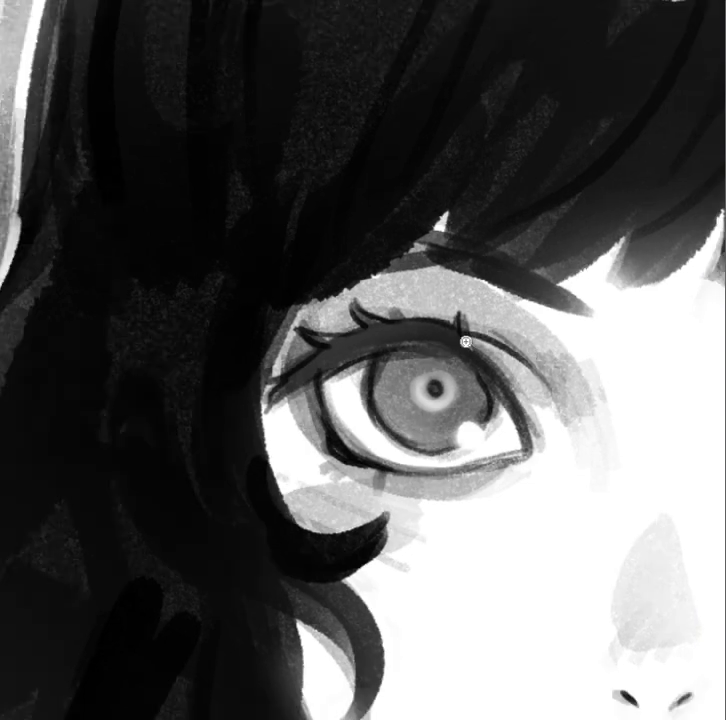
scroll(465, 342, "down", 7)
left_click_drag(489, 316, 543, 332)
left_click_drag(632, 337, 687, 355)
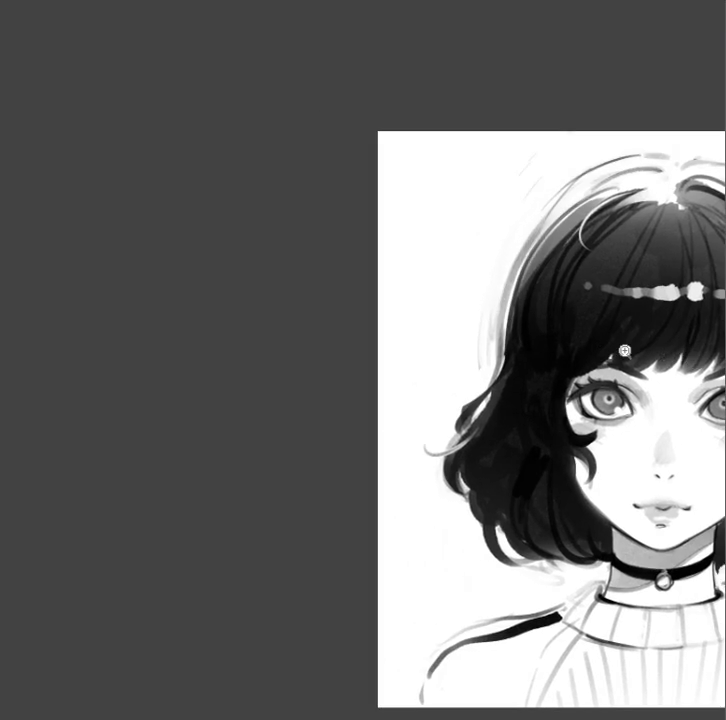
scroll(688, 375, "up", 5)
scroll(688, 375, "up", 2)
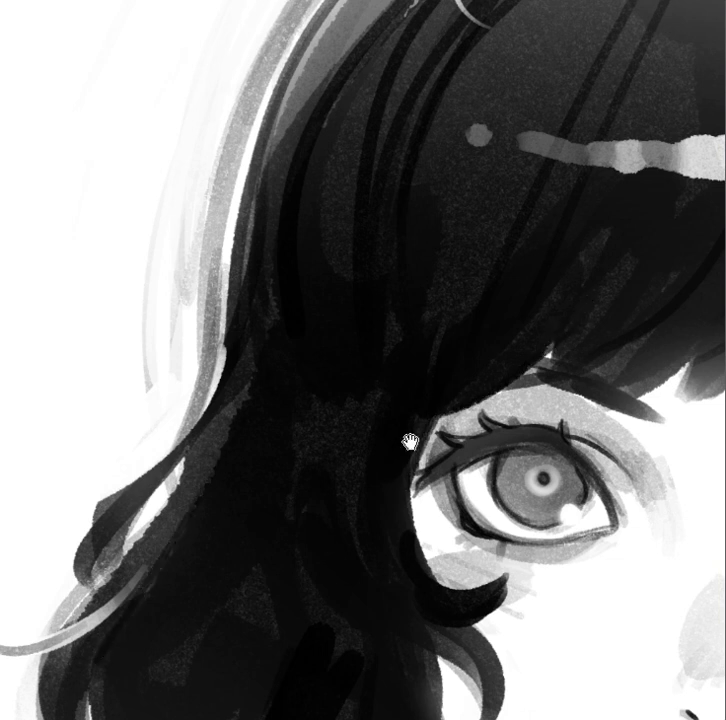
scroll(405, 434, "down", 1)
scroll(459, 389, "down", 4)
left_click_drag(549, 452, 405, 485)
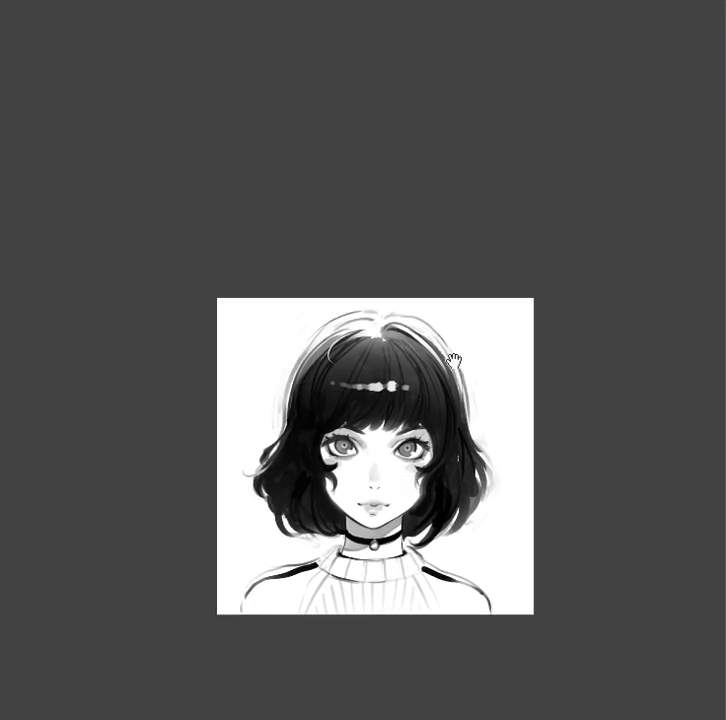
scroll(454, 356, "up", 3)
Add two light dabs extending the highlight streak across the bangs
left_click(409, 402)
left_click(436, 397)
scroll(570, 348, "down", 3)
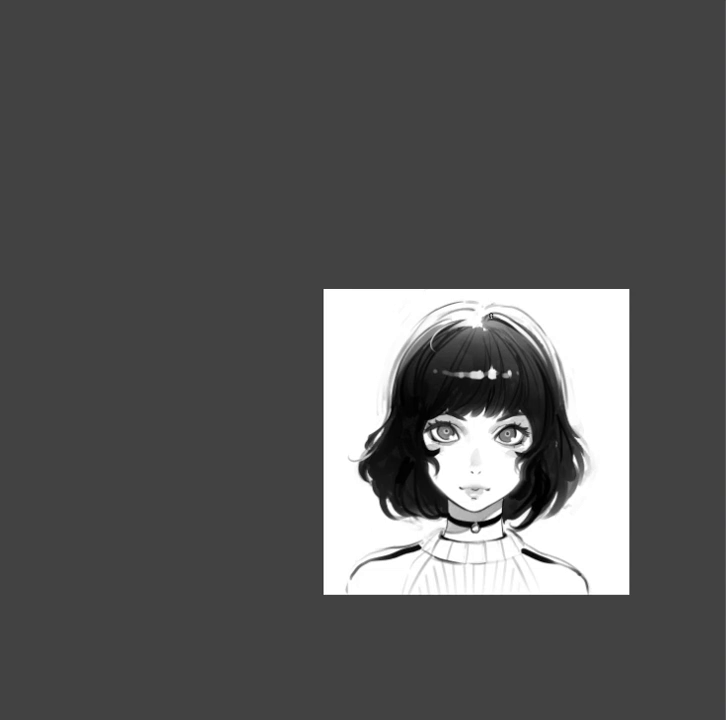
left_click_drag(580, 421, 499, 391)
scroll(510, 388, "up", 3)
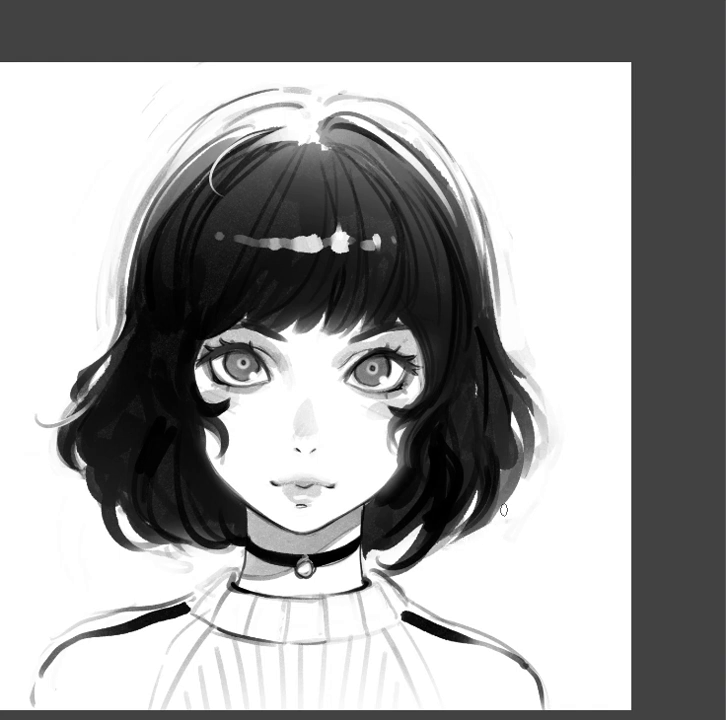
left_click_drag(300, 250, 345, 225)
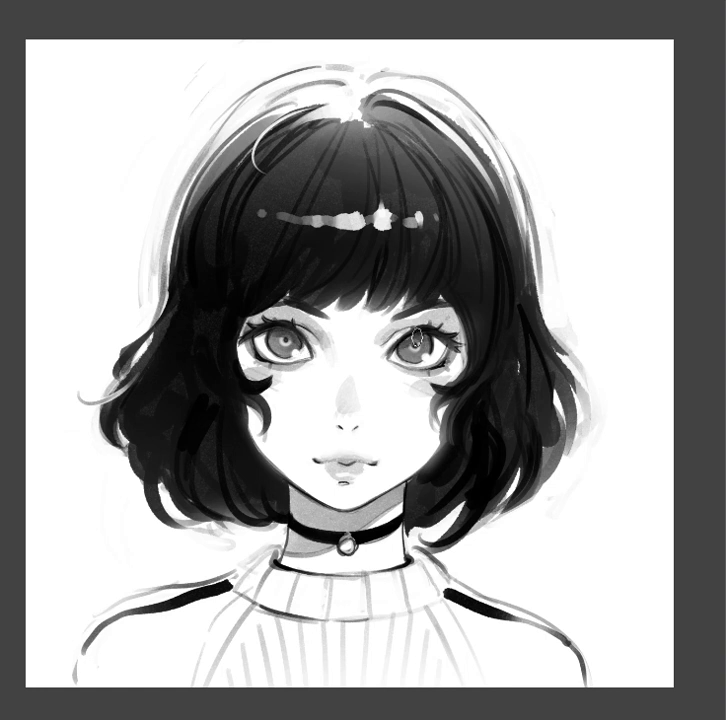
left_click_drag(491, 348, 488, 345)
scroll(561, 327, "down", 3)
left_click_drag(604, 426, 486, 502)
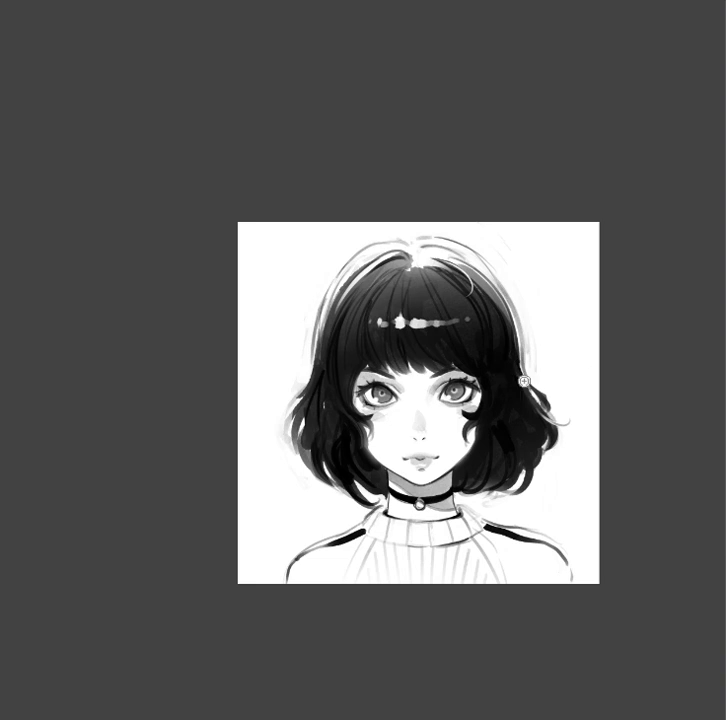
Zoom in and paint two soft light strokes along the left outer edge of the hair
left_click(562, 390)
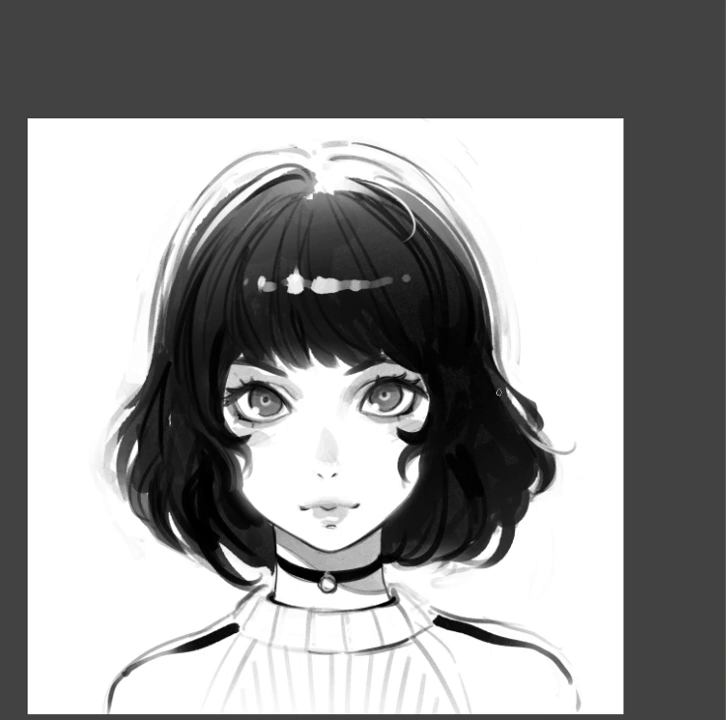
left_click_drag(527, 343, 518, 421)
left_click_drag(137, 410, 180, 240)
left_click_drag(140, 345, 212, 215)
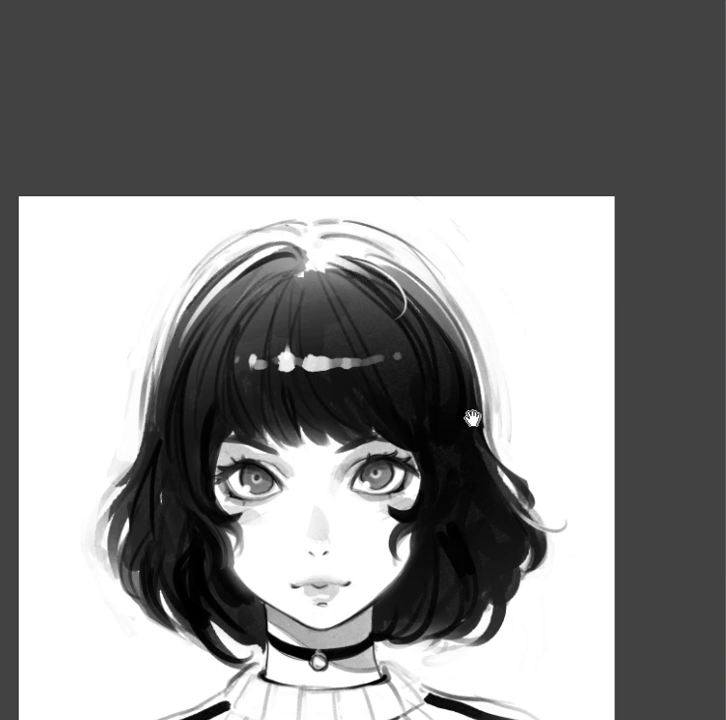
left_click_drag(472, 418, 504, 358)
scroll(386, 361, "up", 3)
scroll(385, 363, "up", 2)
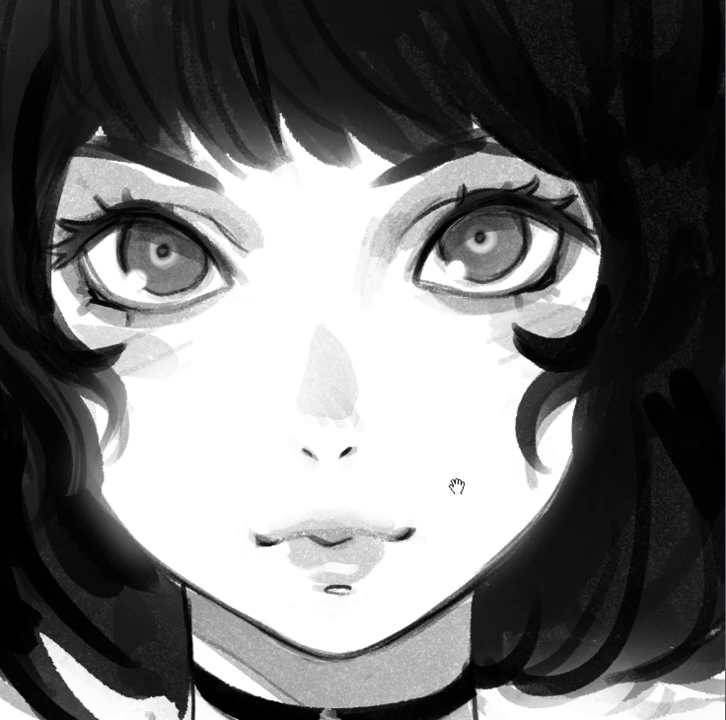
scroll(457, 483, "down", 2)
scroll(441, 475, "down", 2)
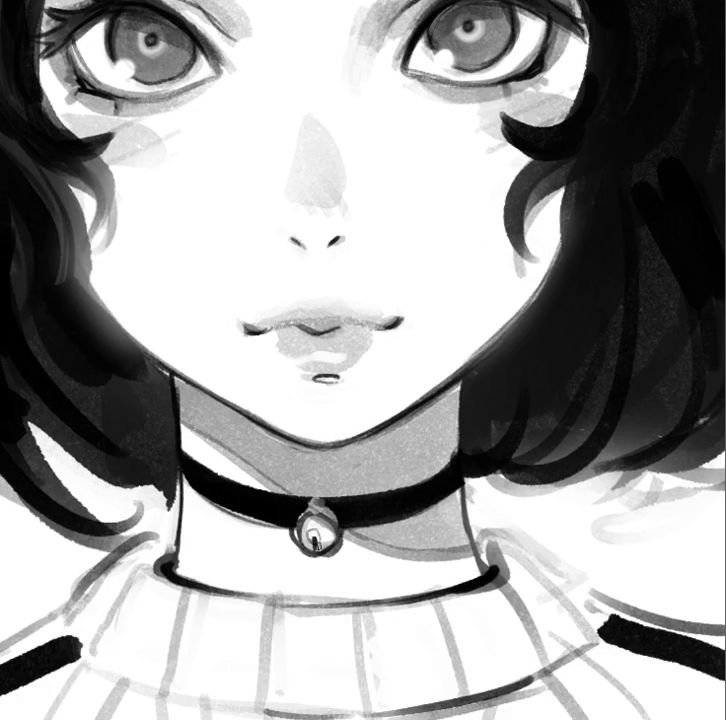
scroll(491, 512, "down", 5)
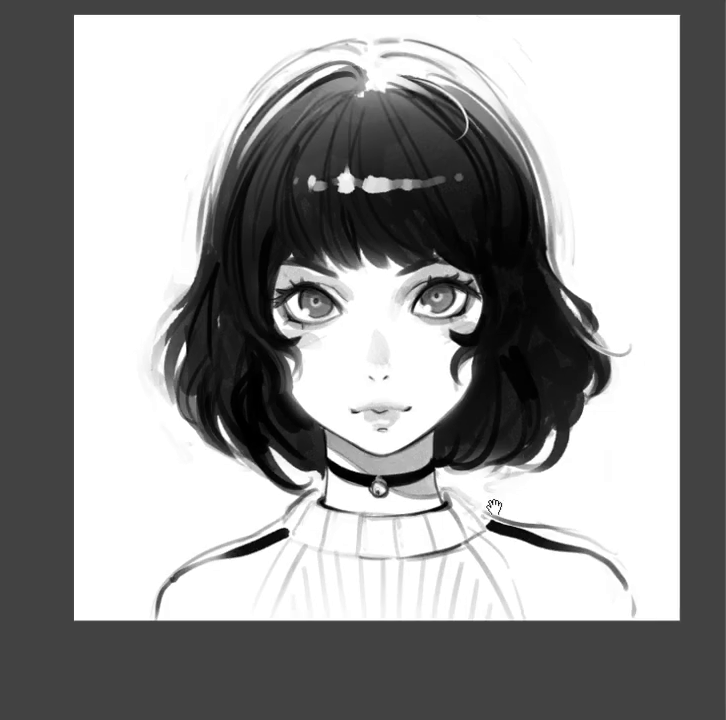
left_click_drag(491, 512, 385, 563)
scroll(357, 438, "up", 3)
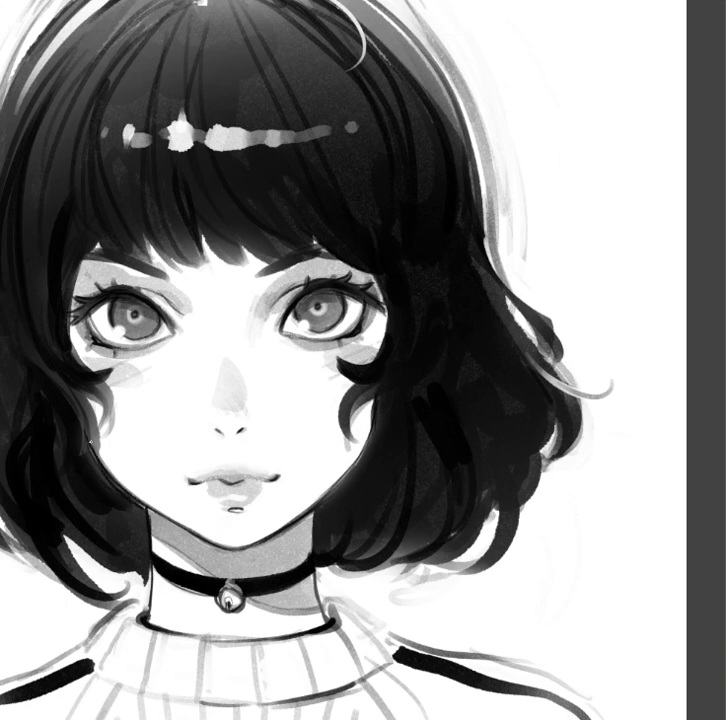
scroll(405, 405, "up", 1)
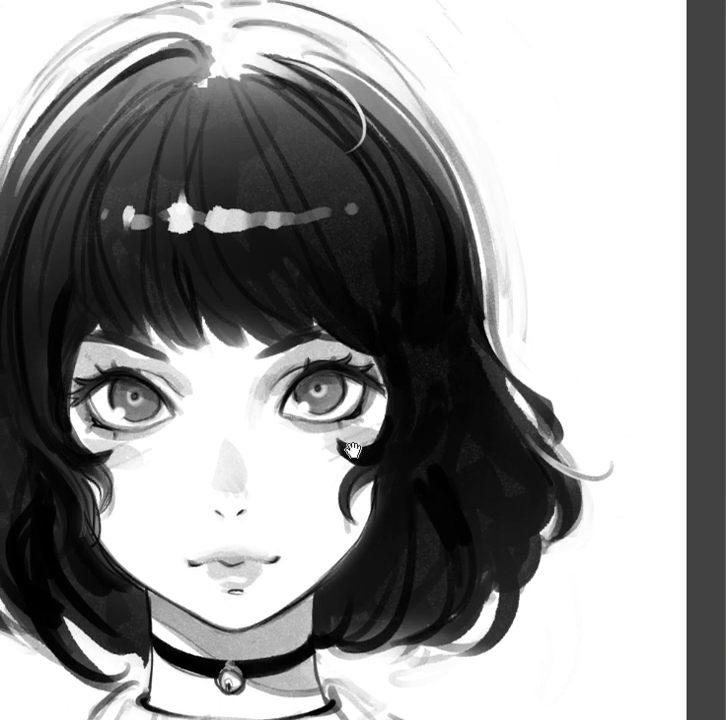
scroll(400, 430, "up", 1)
scroll(359, 443, "up", 1)
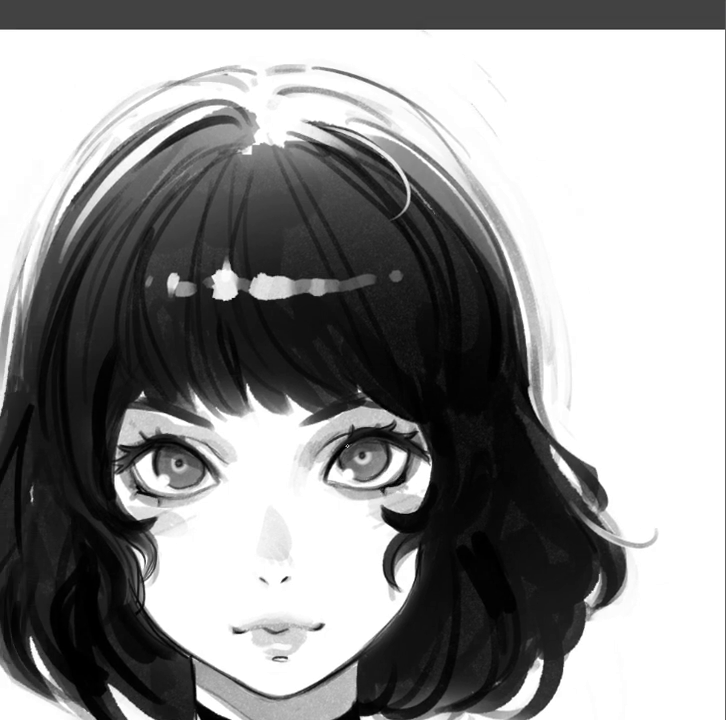
scroll(455, 394, "down", 1)
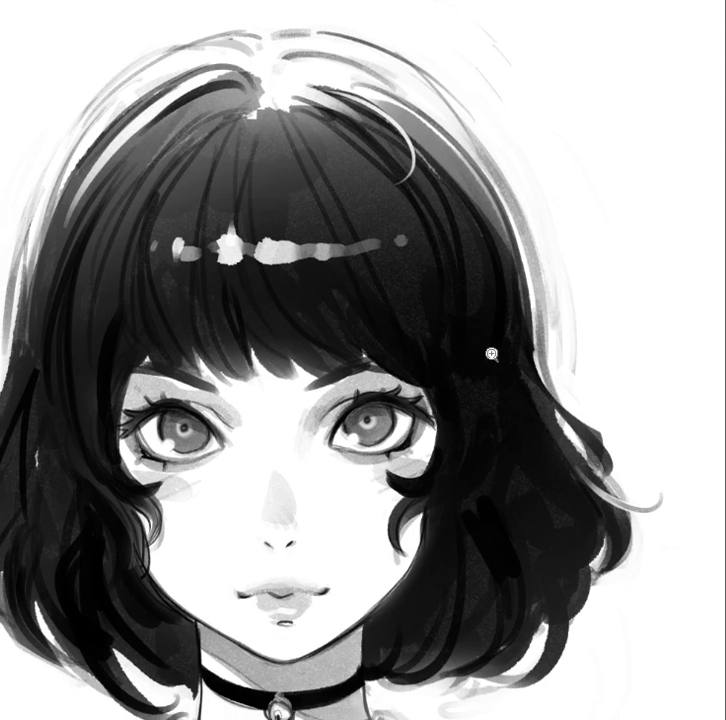
scroll(496, 353, "down", 3)
left_click_drag(492, 489, 461, 490)
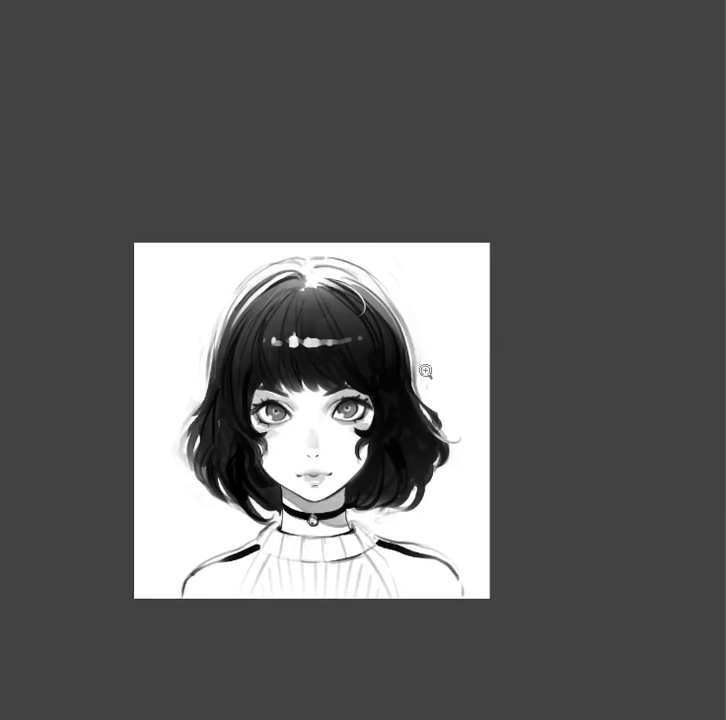
scroll(430, 372, "up", 1)
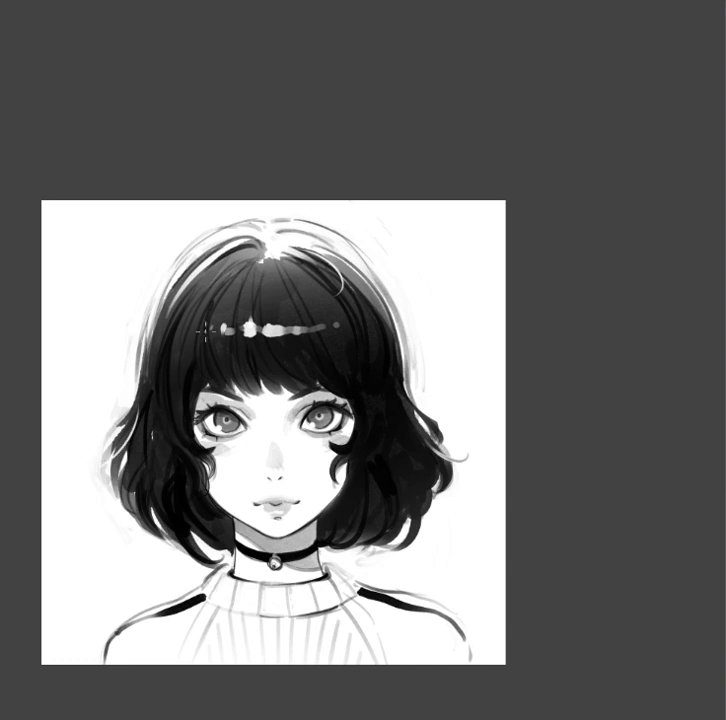
left_click_drag(115, 419, 168, 415)
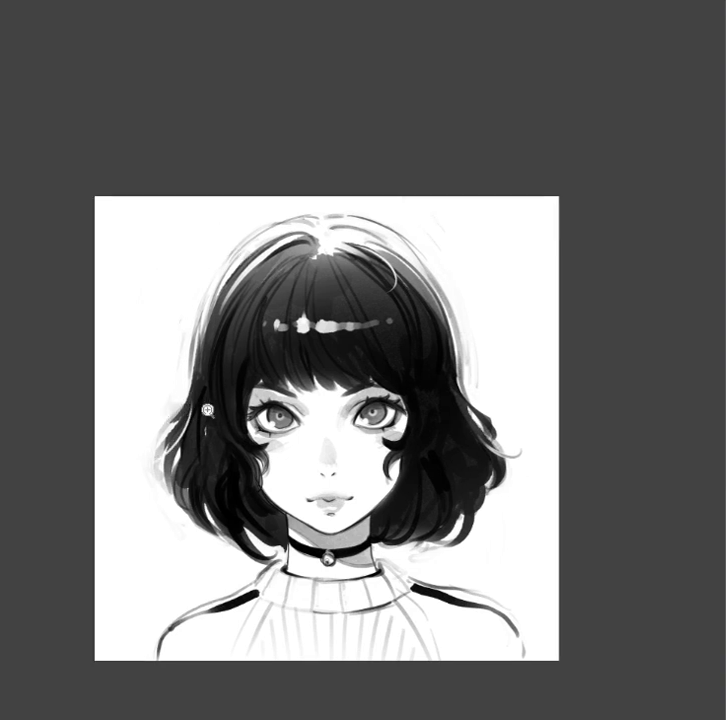
scroll(168, 415, "up", 3)
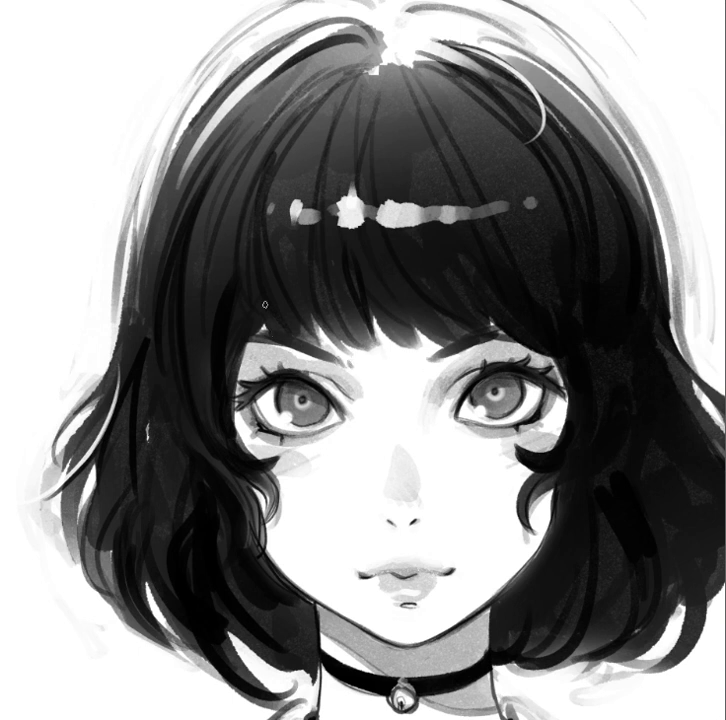
Discard a trial strand over the brow and paint a white highlight down the hair parting
left_click_drag(264, 304, 306, 350)
key("ctrl+z")
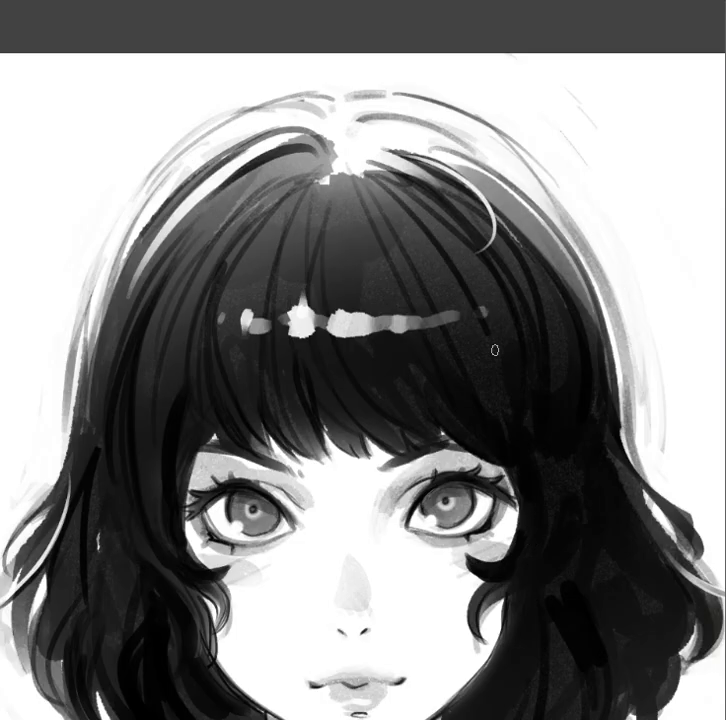
left_click_drag(331, 172, 318, 228)
key("ctrl+z")
left_click_drag(331, 172, 318, 230)
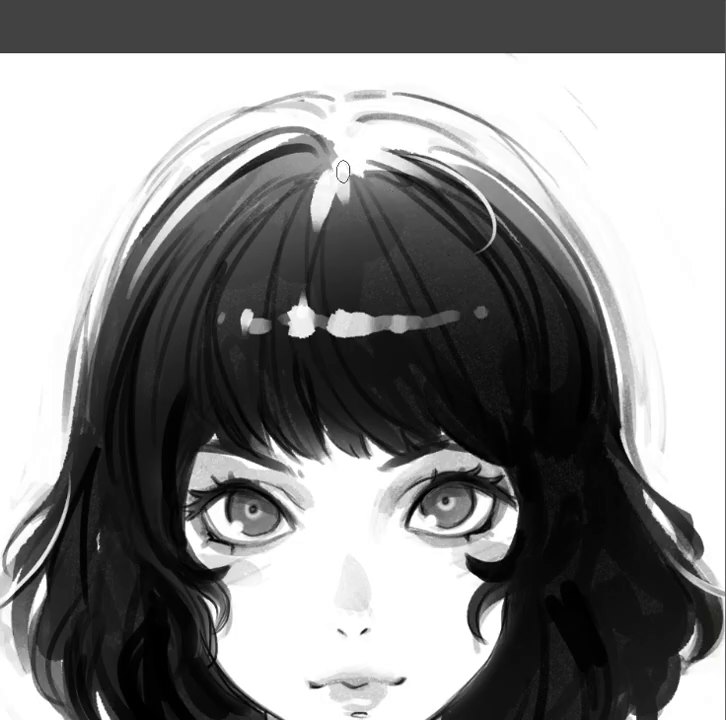
Add a second highlight beside the parting and tone down the crown highlight
left_click_drag(352, 170, 347, 200)
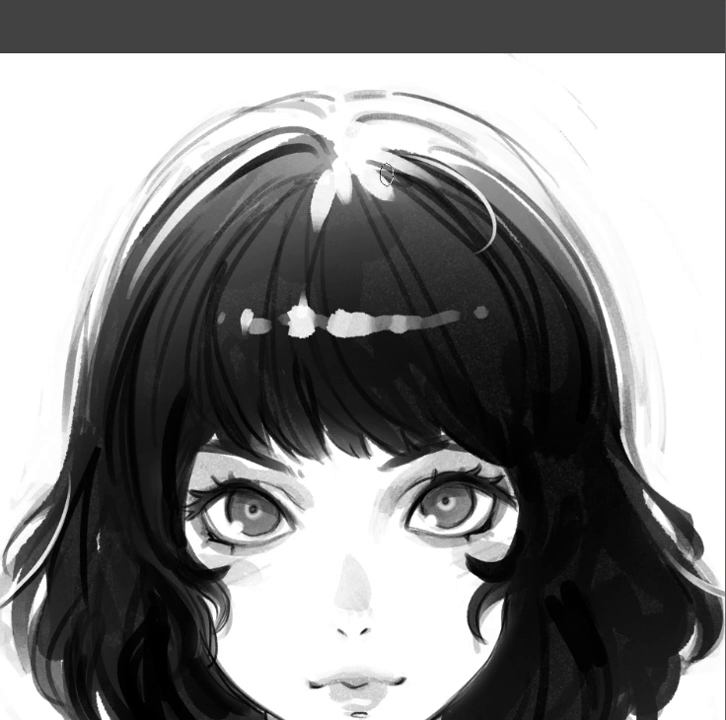
scroll(472, 222, "down", 5)
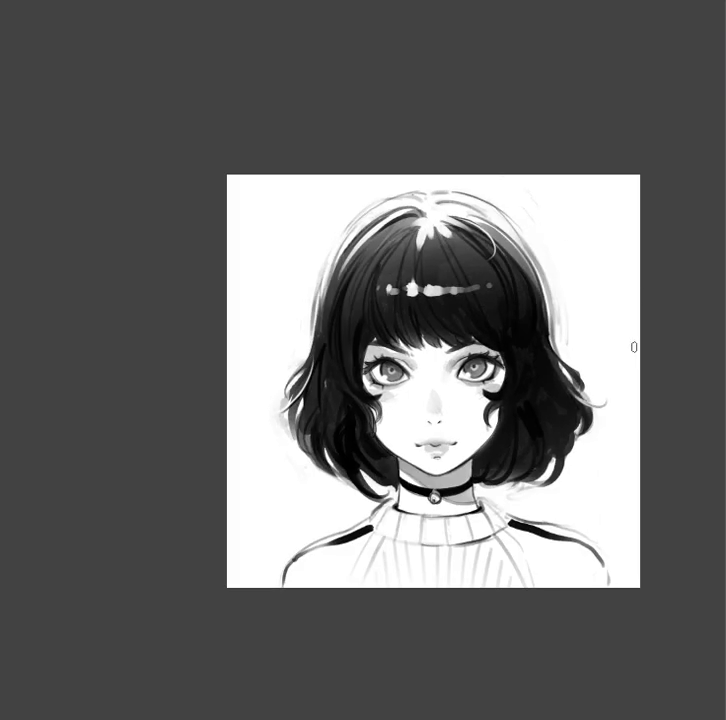
key("ctrl+z")
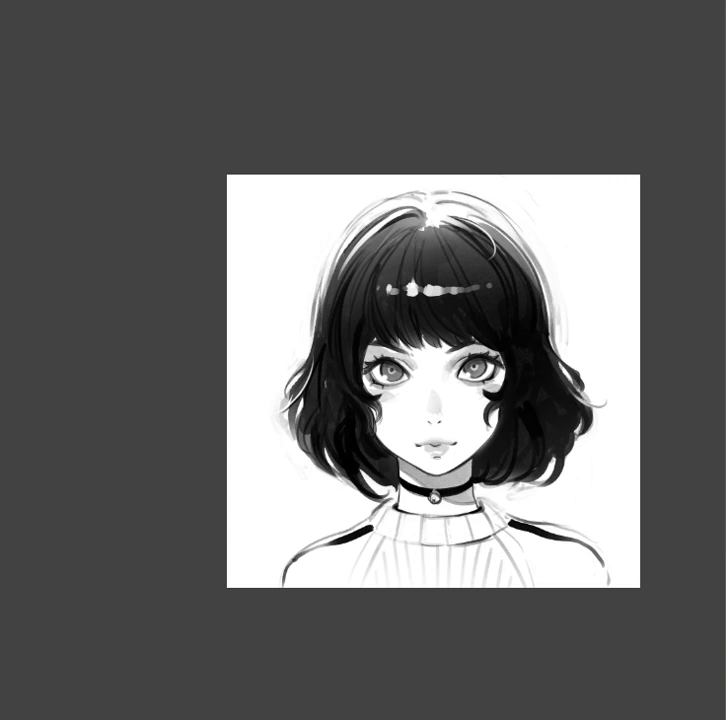
scroll(440, 210, "up", 1)
scroll(440, 210, "up", 3)
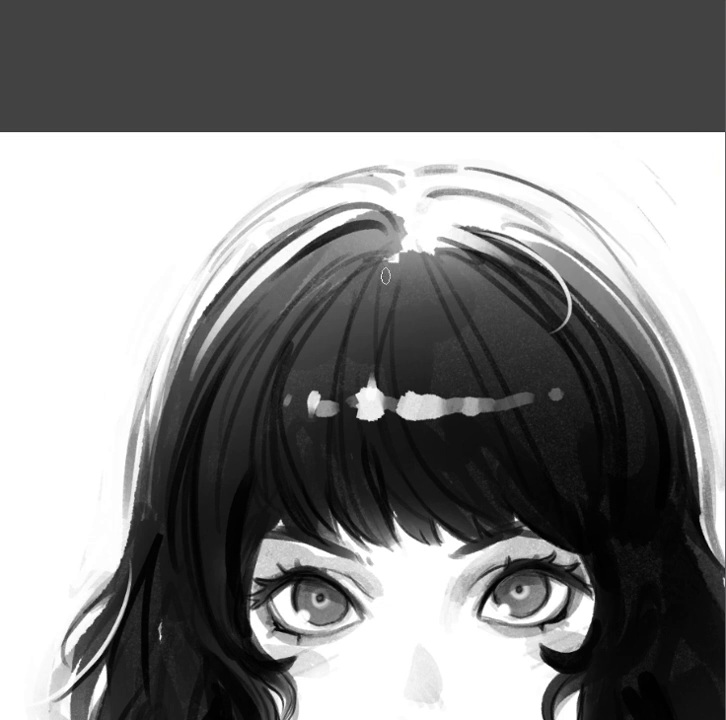
Zoom into the face and paint a dark stroke along the nose bridge
scroll(512, 327, "down", 2)
scroll(600, 390, "down", 2)
left_click_drag(628, 415, 598, 384)
scroll(519, 420, "up", 2)
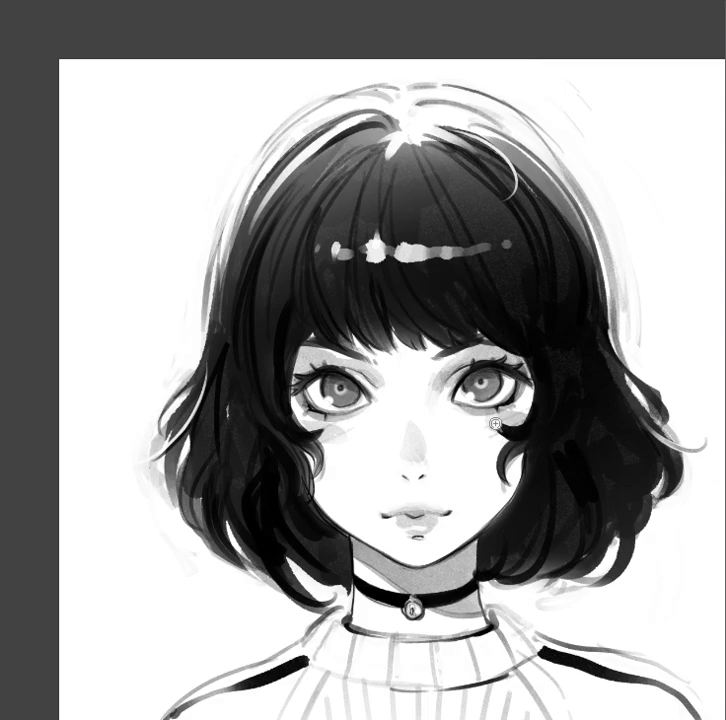
left_click_drag(413, 415, 436, 451)
key("ctrl+z")
key("ctrl+z")
scroll(585, 318, "down", 3)
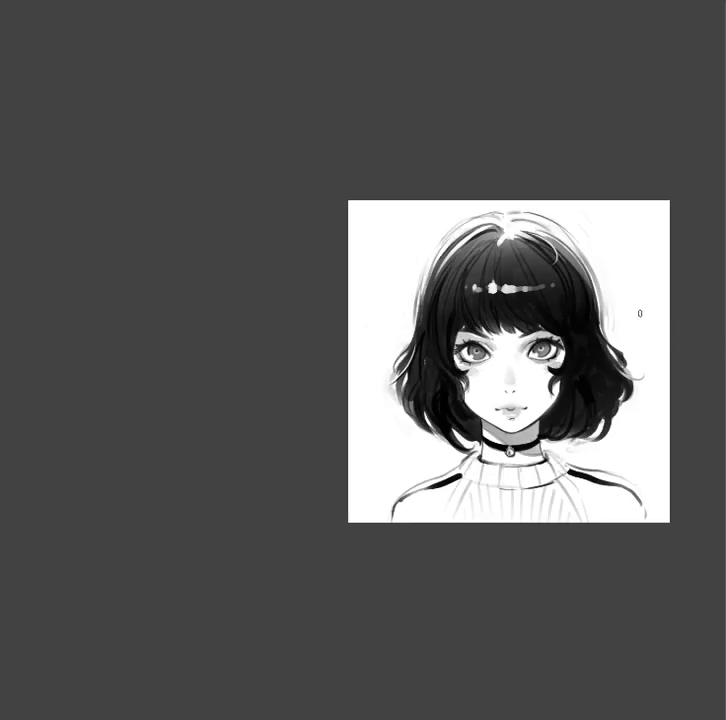
scroll(578, 343, "up", 3)
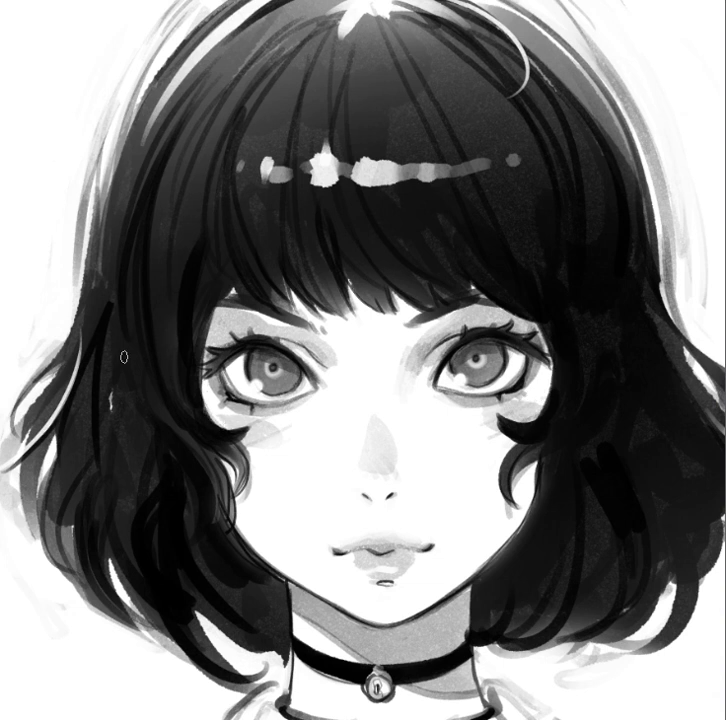
Pan across the face, sweater and hair to inspect them, fitting the portrait to the window
left_click_drag(598, 358, 478, 340)
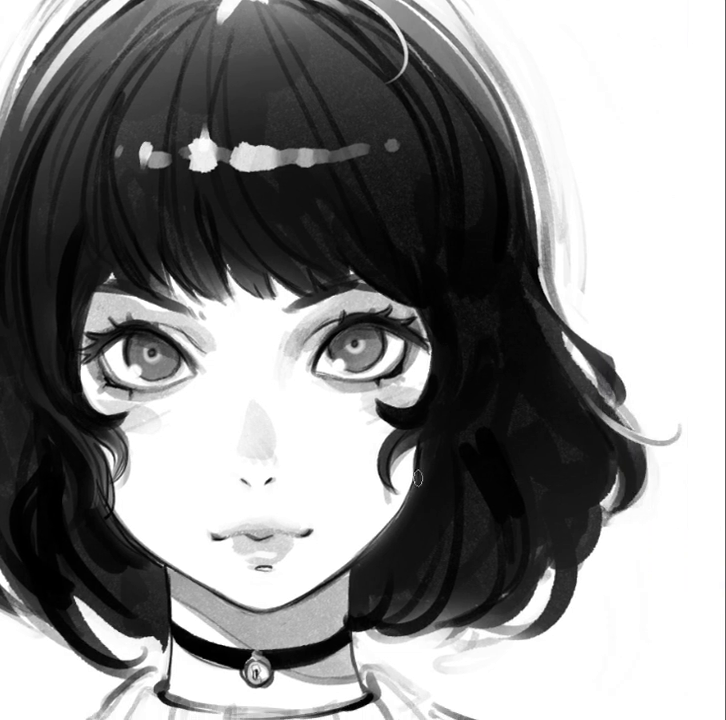
left_click_drag(423, 428, 556, 391)
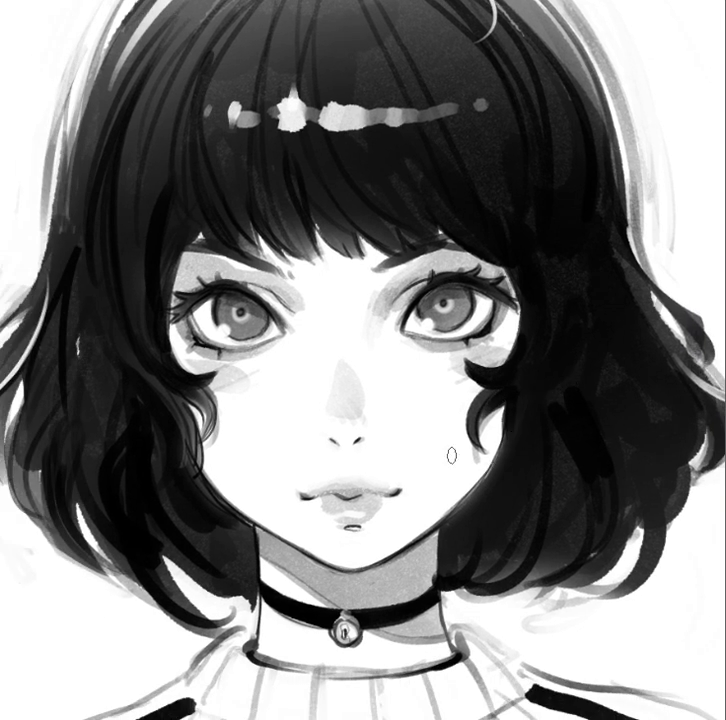
key("ctrl+0")
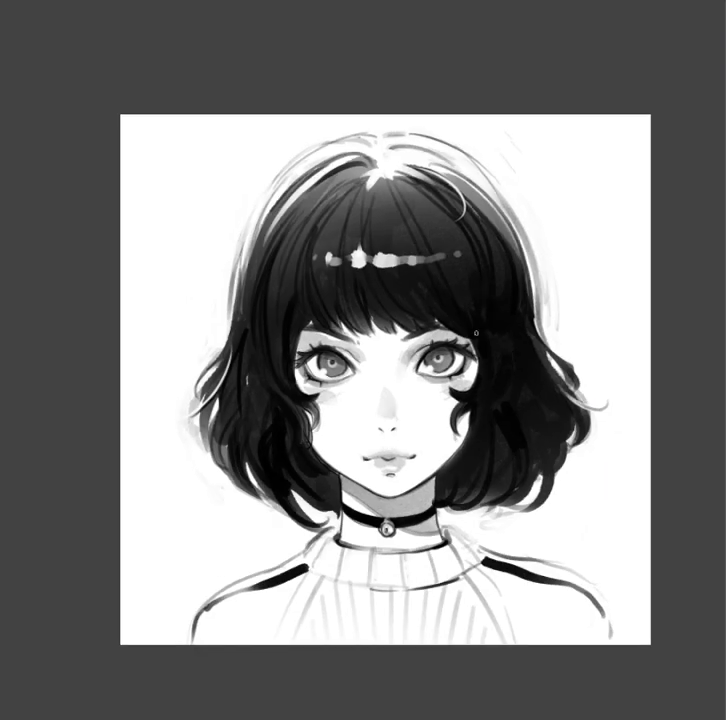
scroll(450, 326, "up", 4)
scroll(418, 360, "up", 2)
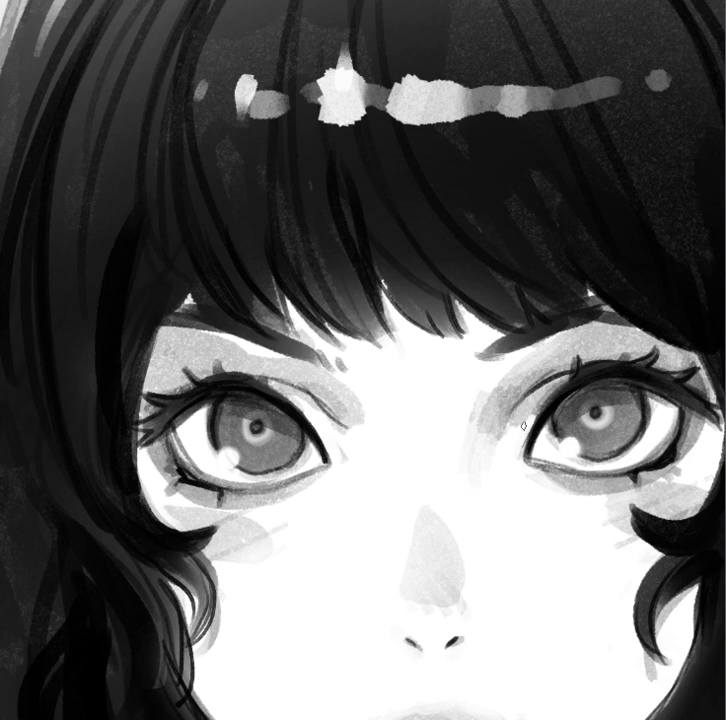
left_click_drag(516, 423, 455, 416)
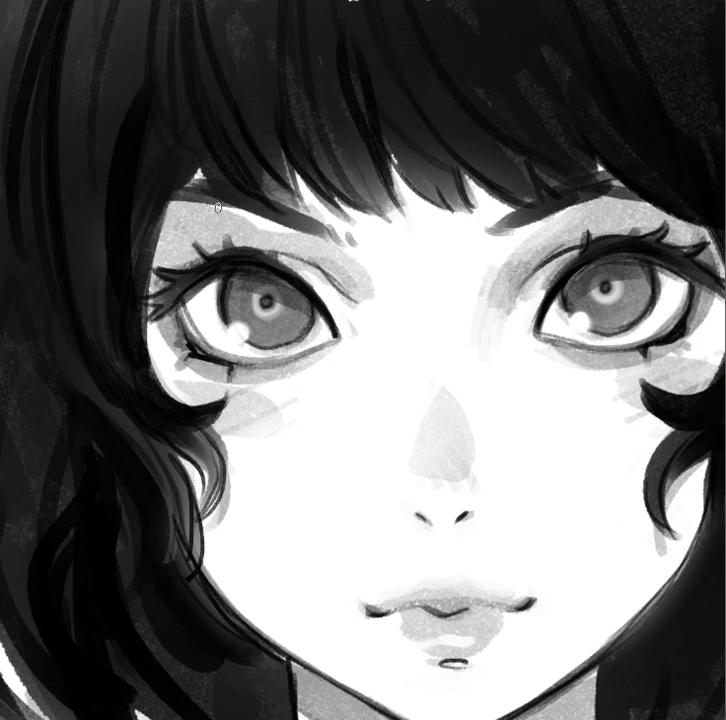
left_click_drag(317, 339, 314, 381)
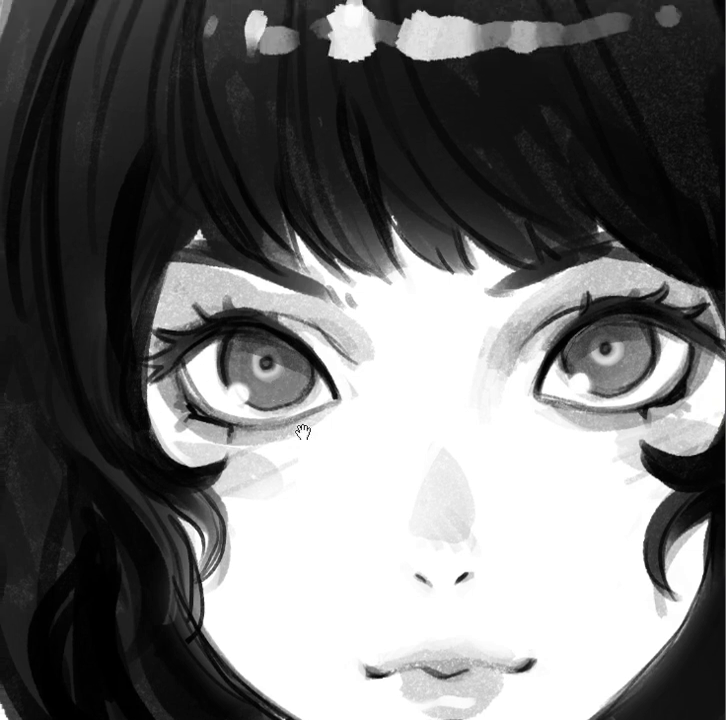
left_click_drag(300, 430, 348, 535)
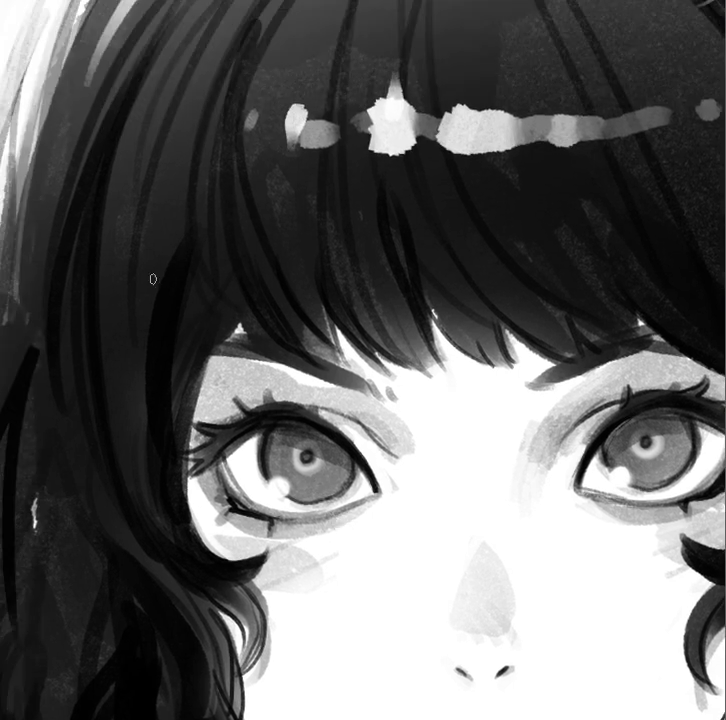
left_click_drag(166, 525, 204, 643)
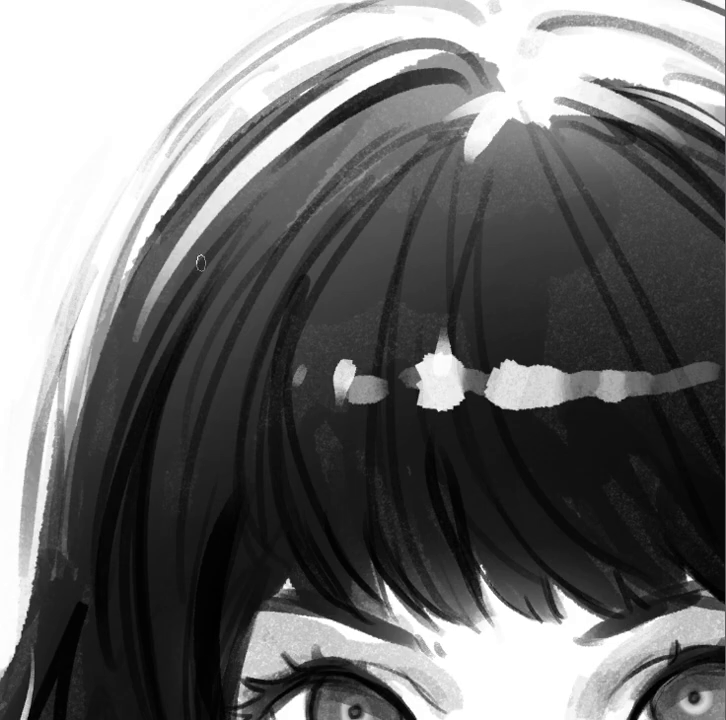
key("ctrl+0")
Zoom in to inspect the right eye, then zoom back out to the whole portrait
mouse_move(551, 230)
left_mouse_down()
mouse_move(468, 344)
mouse_move(494, 298)
left_mouse_up()
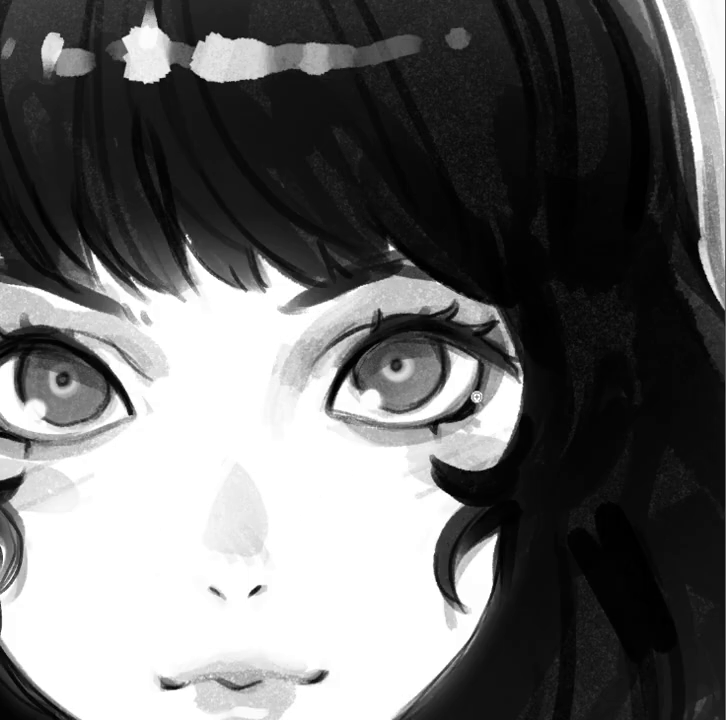
scroll(476, 394, "up", 3)
scroll(335, 403, "up", 2)
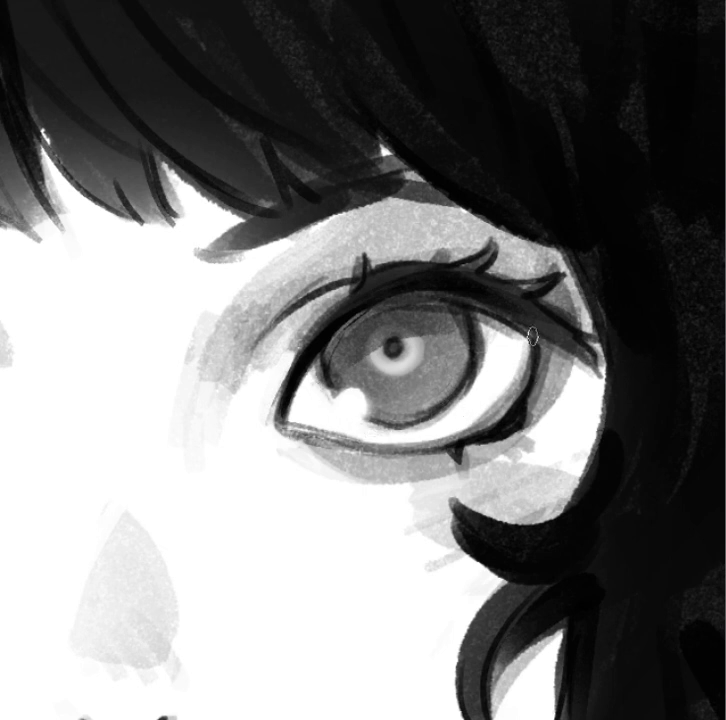
left_click_drag(528, 292, 465, 280)
scroll(511, 300, "down", 3)
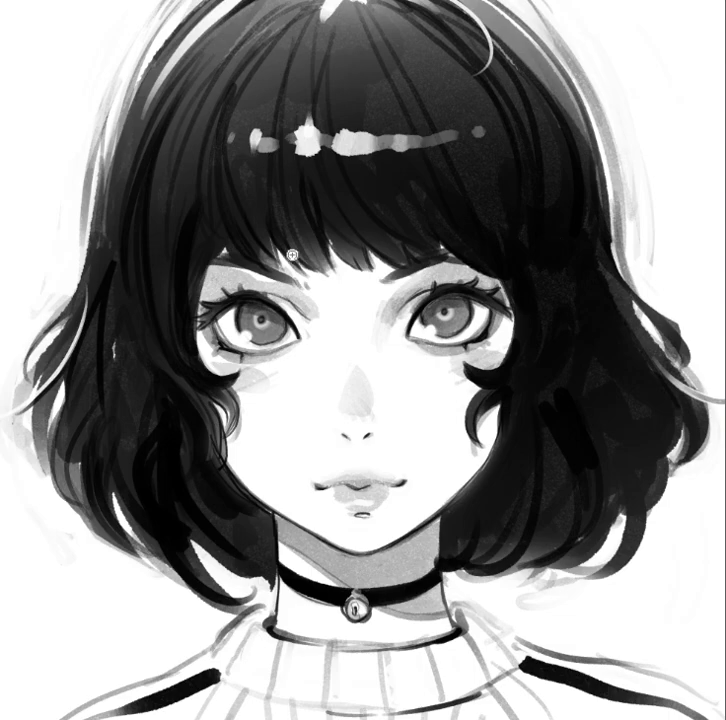
scroll(224, 291, "up", 3)
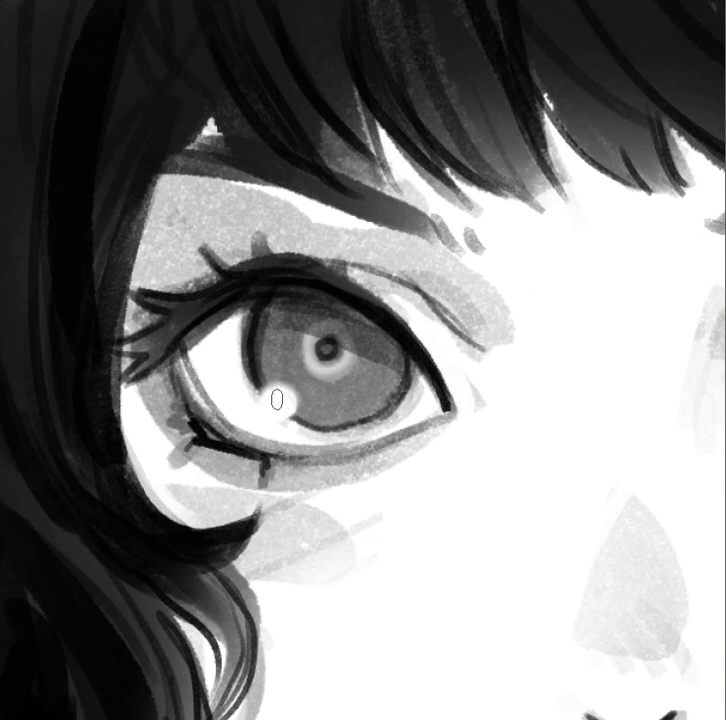
mouse_move(531, 334)
left_mouse_down()
mouse_move(376, 383)
mouse_move(616, 399)
mouse_move(545, 442)
left_mouse_up()
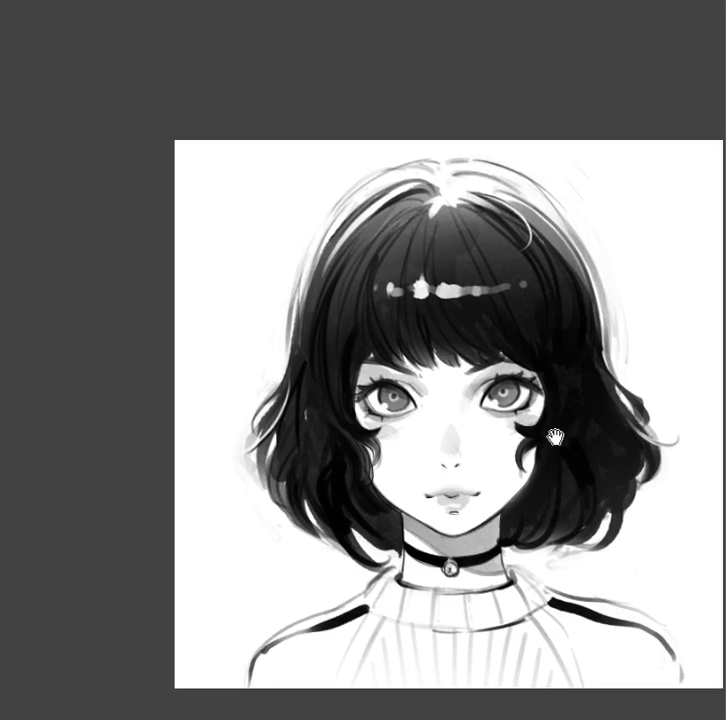
left_click_drag(580, 377, 614, 394)
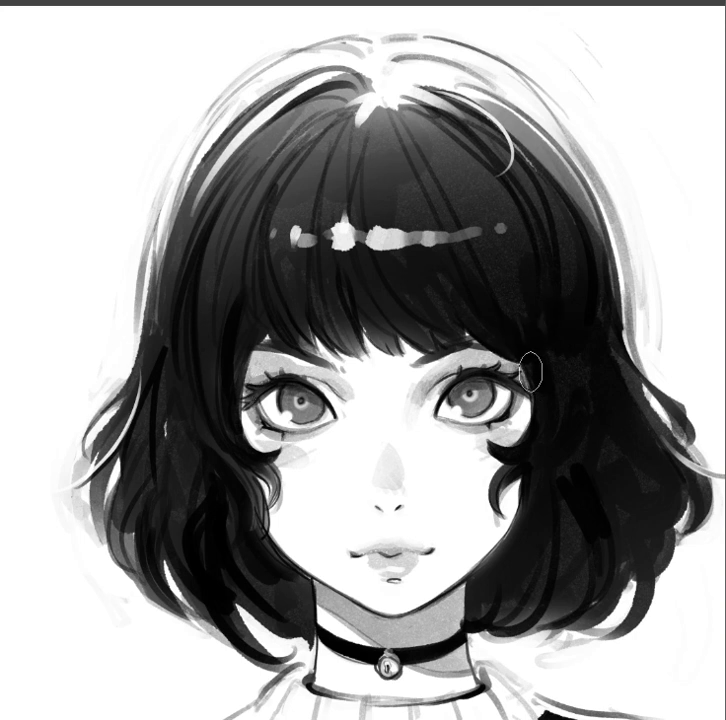
scroll(552, 350, "down", 2)
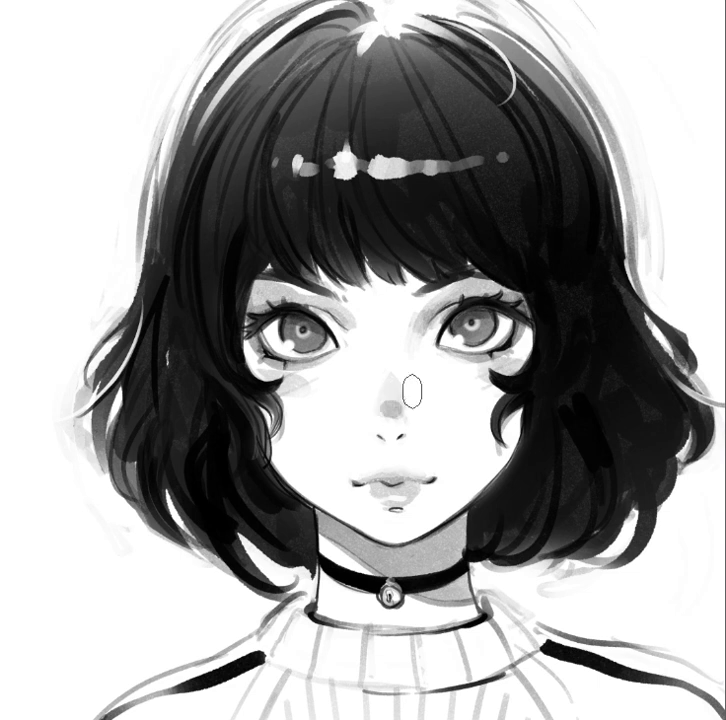
scroll(503, 310, "down", 1)
scroll(494, 344, "down", 1)
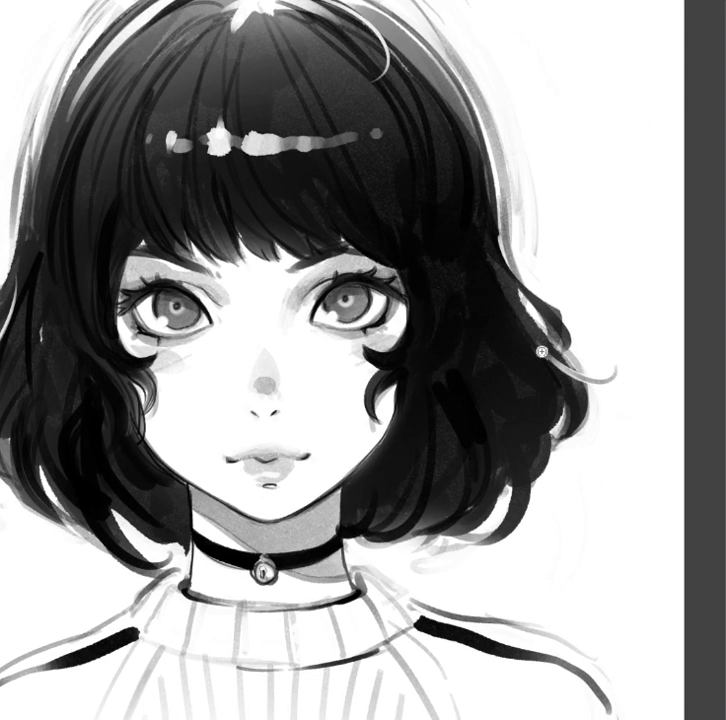
scroll(540, 347, "down", 1)
scroll(483, 470, "down", 2)
mouse_move(499, 409)
left_mouse_down()
mouse_move(410, 520)
mouse_move(494, 467)
left_mouse_up()
scroll(452, 472, "up", 1)
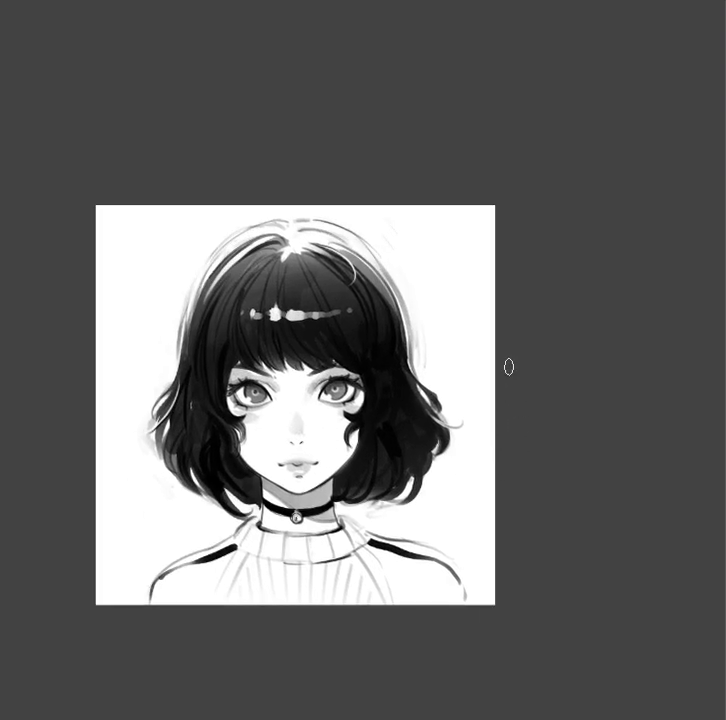
mouse_move(386, 282)
left_mouse_down()
mouse_move(483, 442)
mouse_move(570, 301)
mouse_move(580, 420)
mouse_move(604, 436)
left_mouse_up()
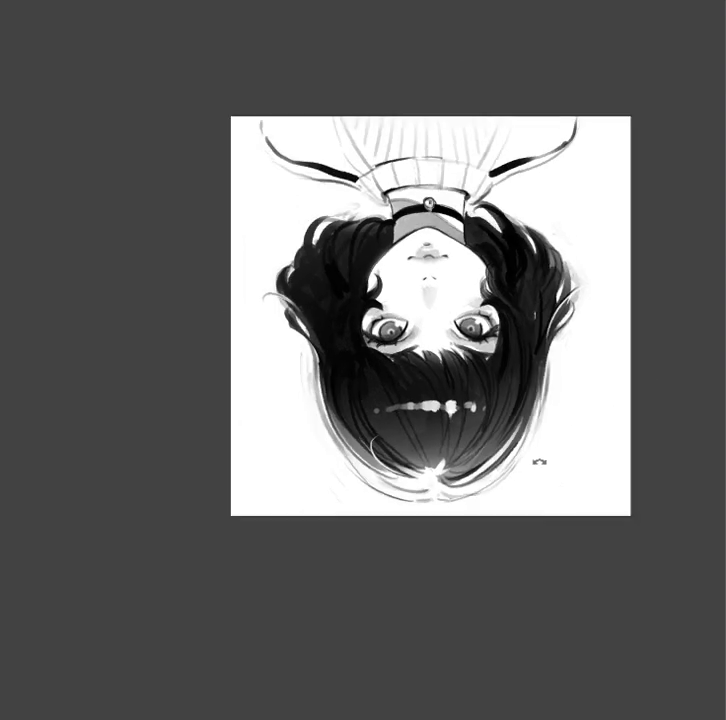
key("Escape")
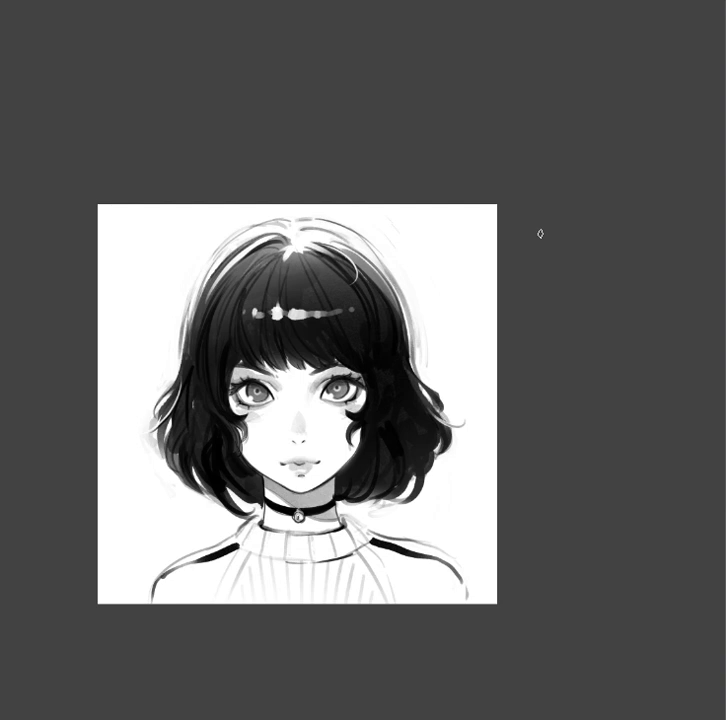
Paint two thick curved black lines across the canvas and erase them where they cross the face and hair
left_click_drag(540, 234, 89, 522)
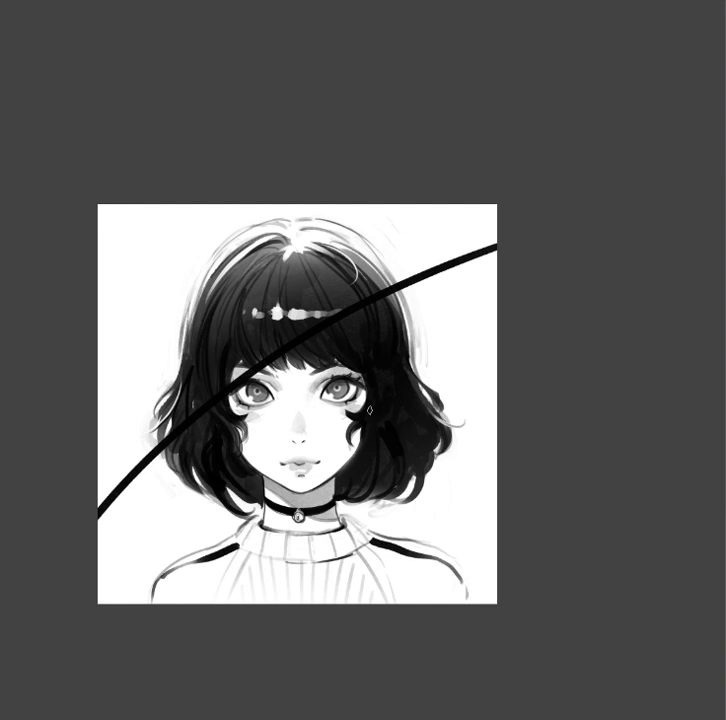
left_click_drag(37, 514, 702, 380)
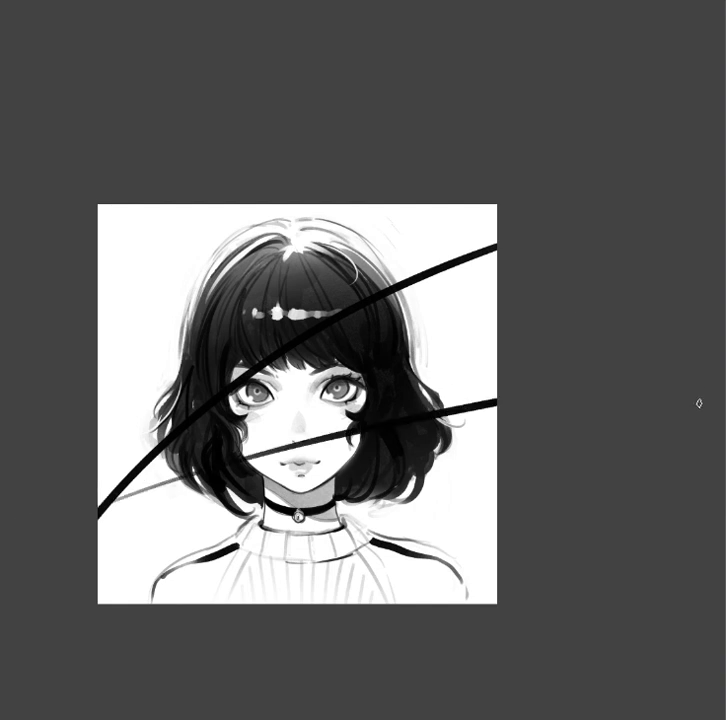
key("bracketright")
key("bracketright")
key("bracketright")
key("bracketright")
key("bracketright")
mouse_move(224, 447)
left_mouse_down()
mouse_move(271, 335)
mouse_move(355, 301)
mouse_move(376, 360)
left_mouse_up()
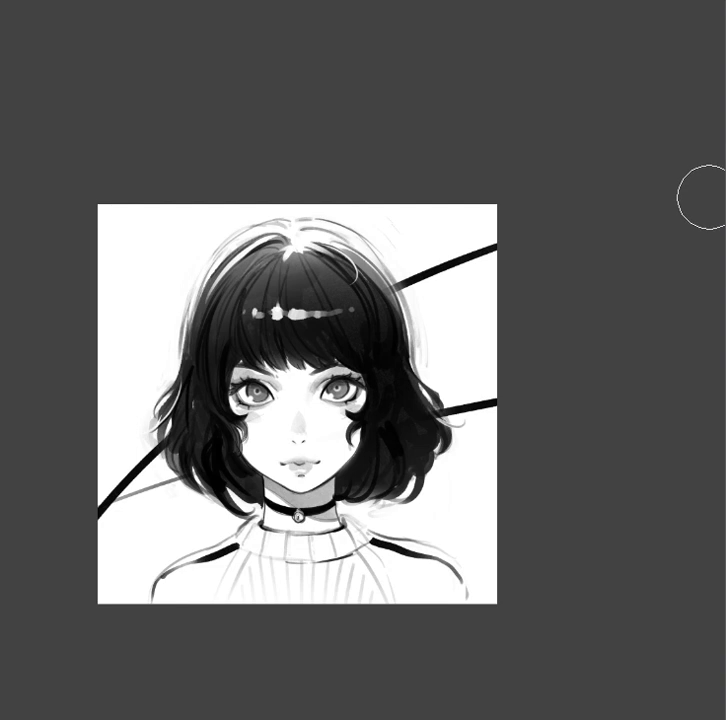
Shrink the brush and reposition the view to frame the whole portrait
key("b")
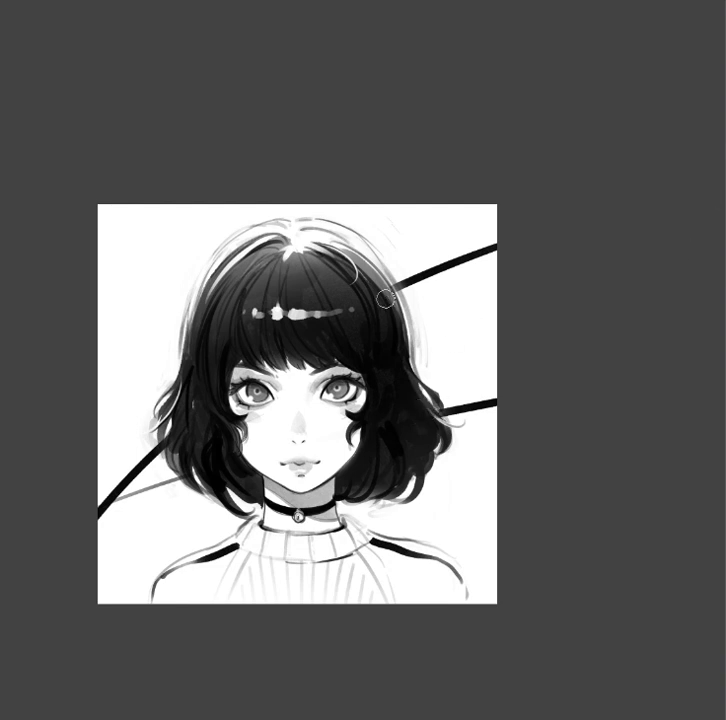
key("bracketleft")
mouse_move(205, 449)
left_mouse_down()
mouse_move(275, 434)
mouse_move(342, 476)
left_mouse_up()
scroll(340, 468, "up", 5)
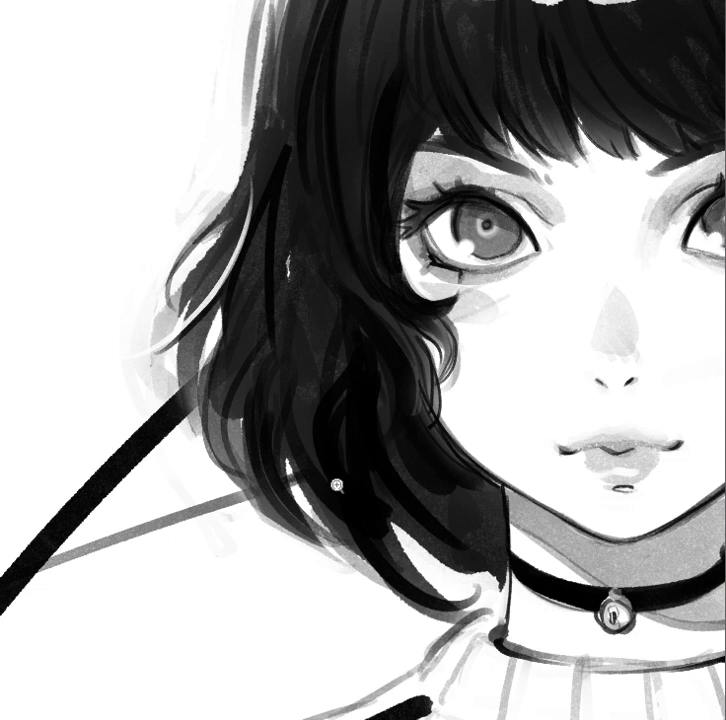
scroll(346, 482, "down", 5)
left_click_drag(491, 483, 475, 475)
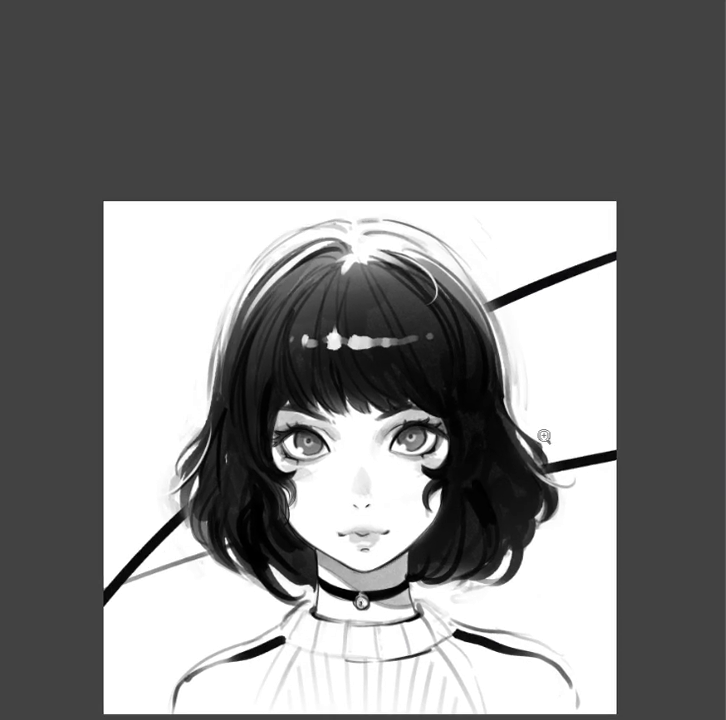
scroll(552, 434, "down", 3)
scroll(585, 412, "up", 2)
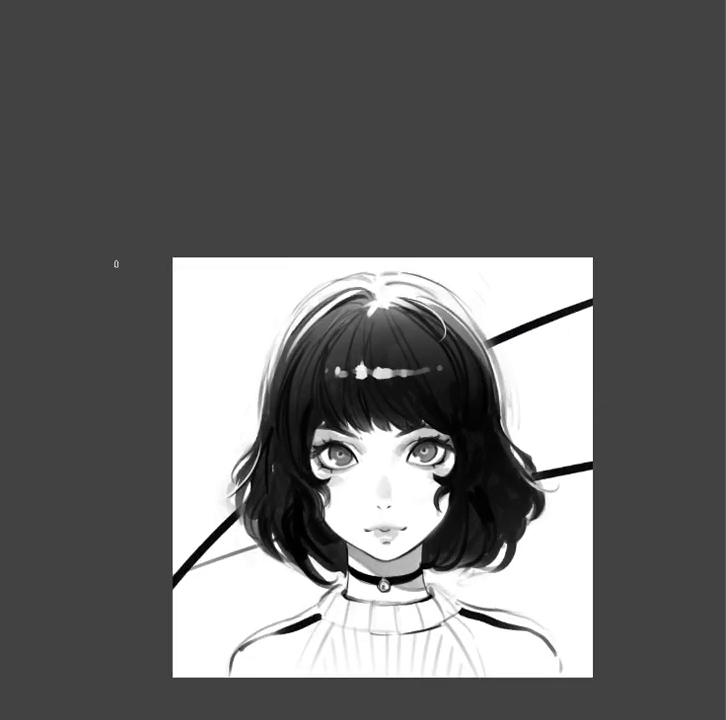
Draw a straight black diagonal line from upper-left to lower-right, removing the part over the hair and face
left_click_drag(173, 288, 593, 592)
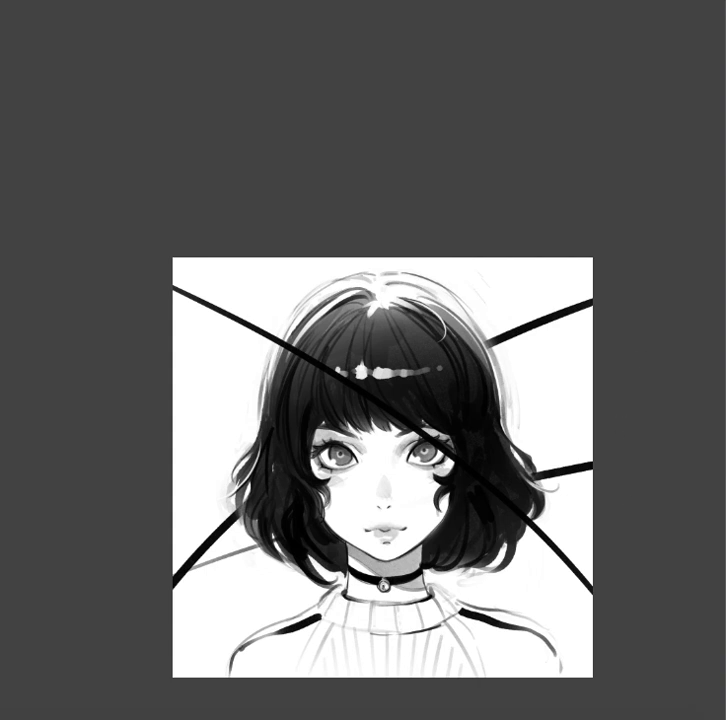
key("bracketright")
key("bracketright")
key("bracketright")
key("ctrl+z")
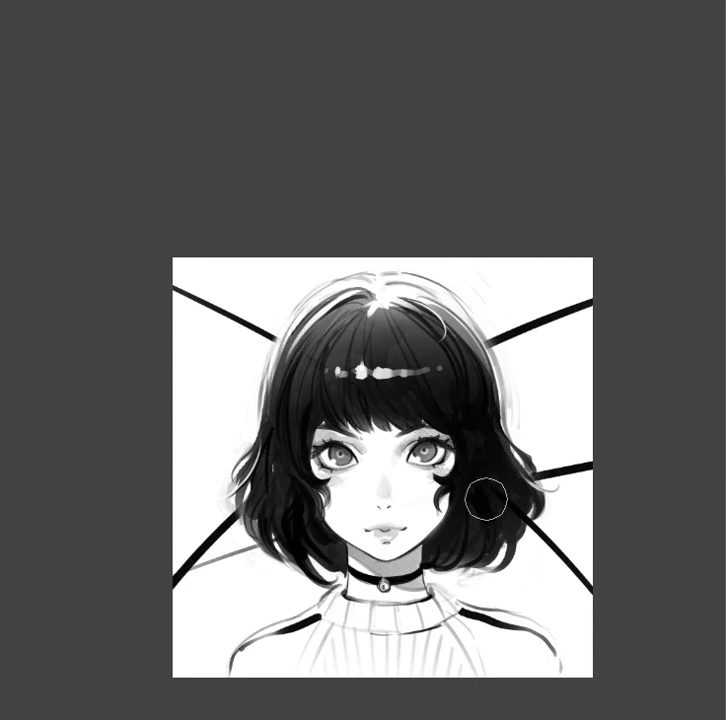
key("bracketleft")
key("bracketleft")
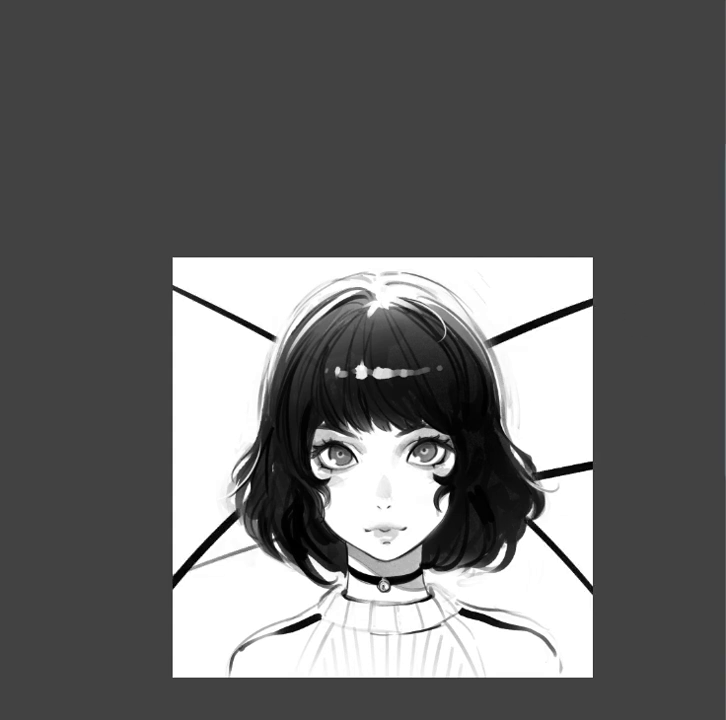
left_click_drag(580, 578, 551, 519)
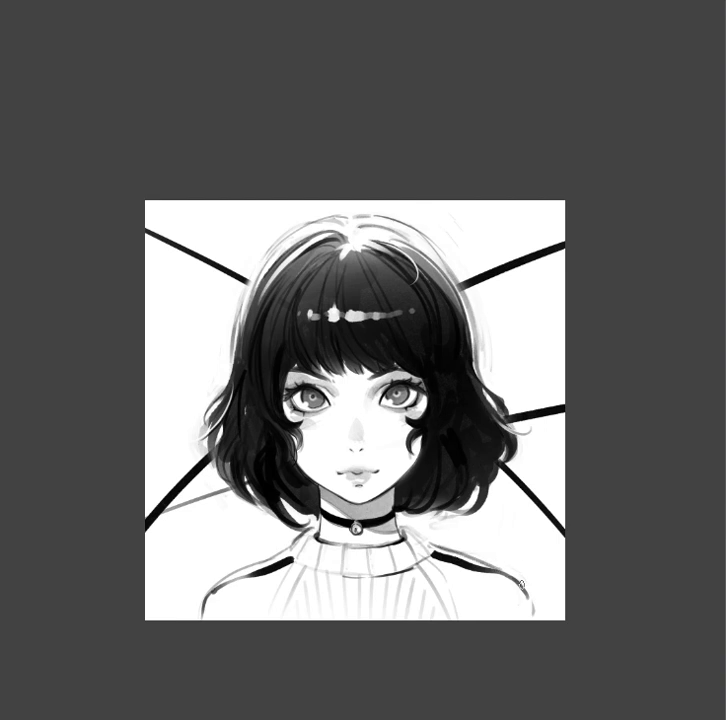
left_click_drag(513, 549, 472, 614)
Rotate the view upside down and paint small dark strokes along the sweater collar below the choker
left_click_drag(501, 536, 527, 459)
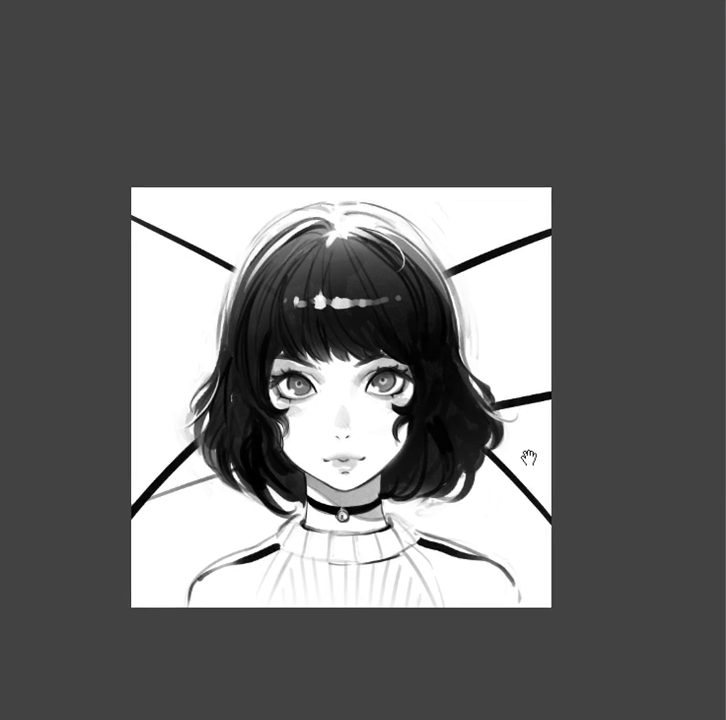
mouse_move(444, 334)
left_mouse_down()
mouse_move(252, 573)
mouse_move(612, 468)
mouse_move(634, 436)
mouse_move(387, 357)
left_mouse_up()
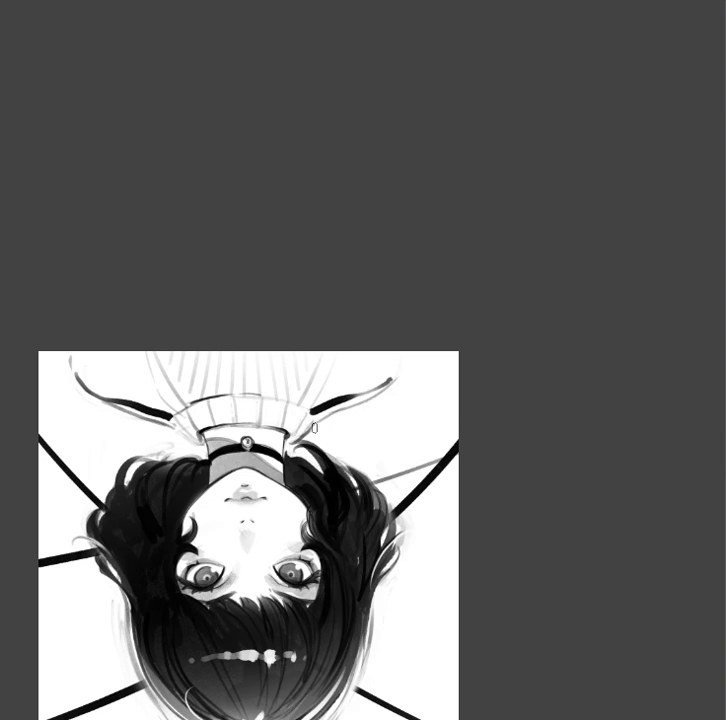
mouse_move(316, 425)
left_mouse_down()
mouse_move(386, 389)
mouse_move(411, 350)
left_mouse_up()
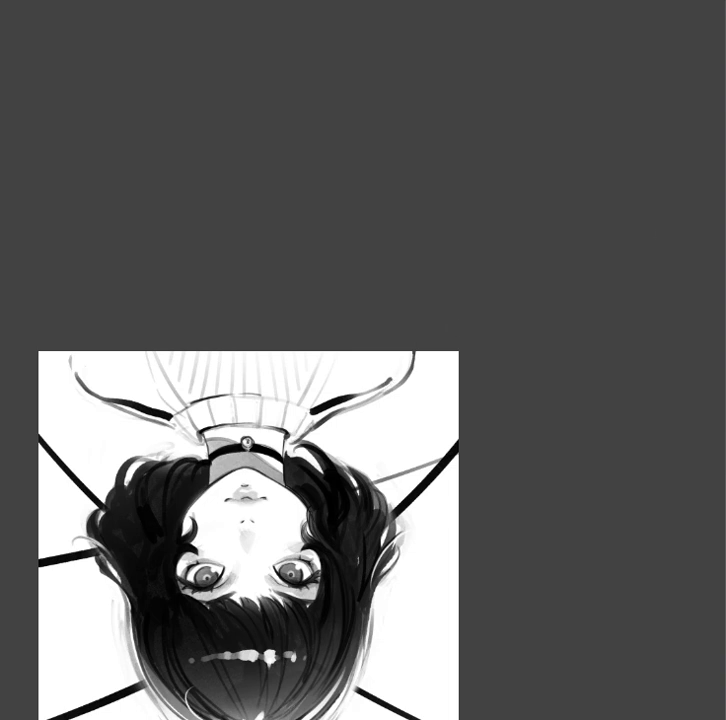
left_click_drag(386, 373, 322, 405)
left_click_drag(339, 402, 401, 375)
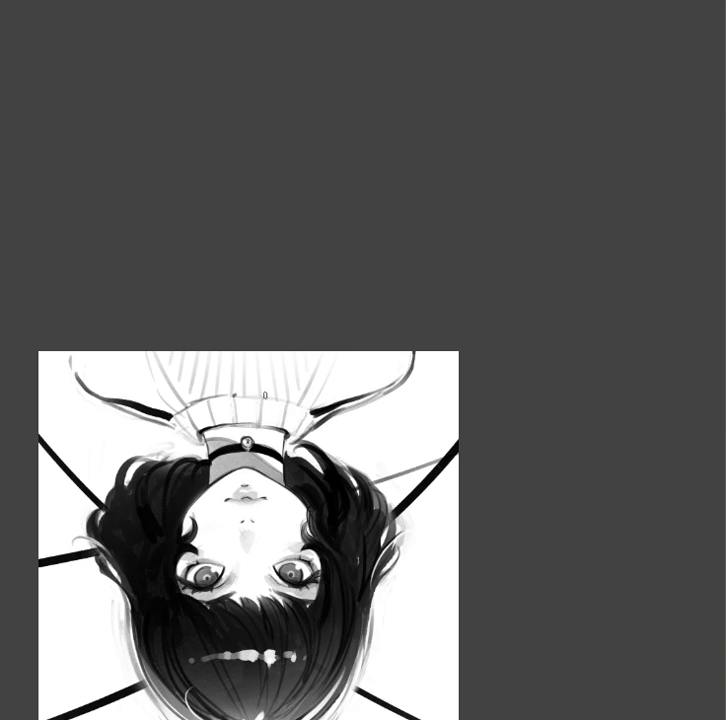
Zoom out to the whole portrait and rotate the view back upright
left_click_drag(559, 470, 572, 402)
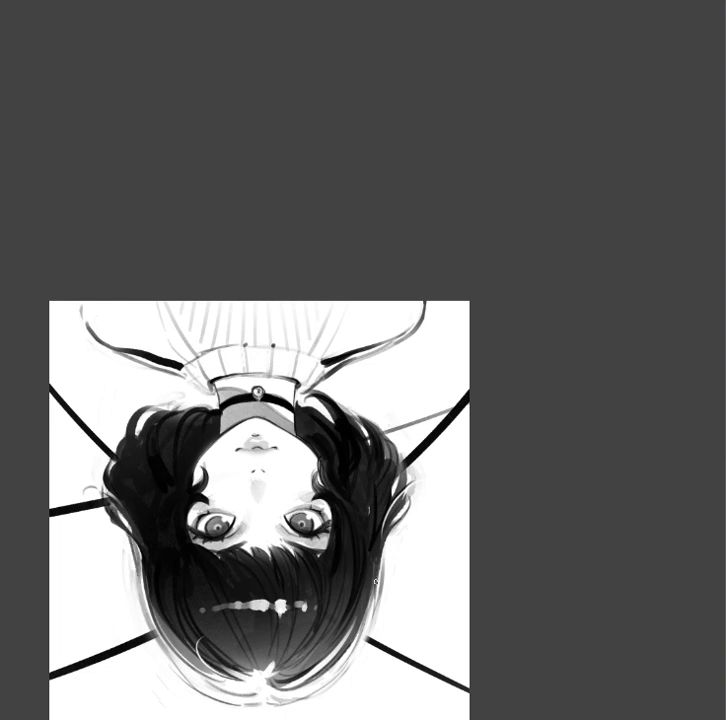
left_click_drag(361, 507, 352, 511)
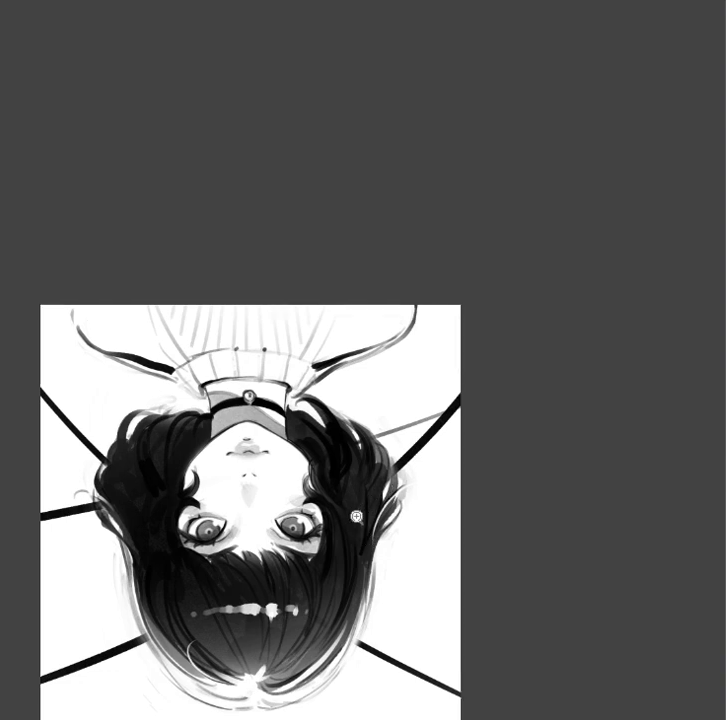
scroll(337, 515, "up", 2)
scroll(320, 525, "up", 2)
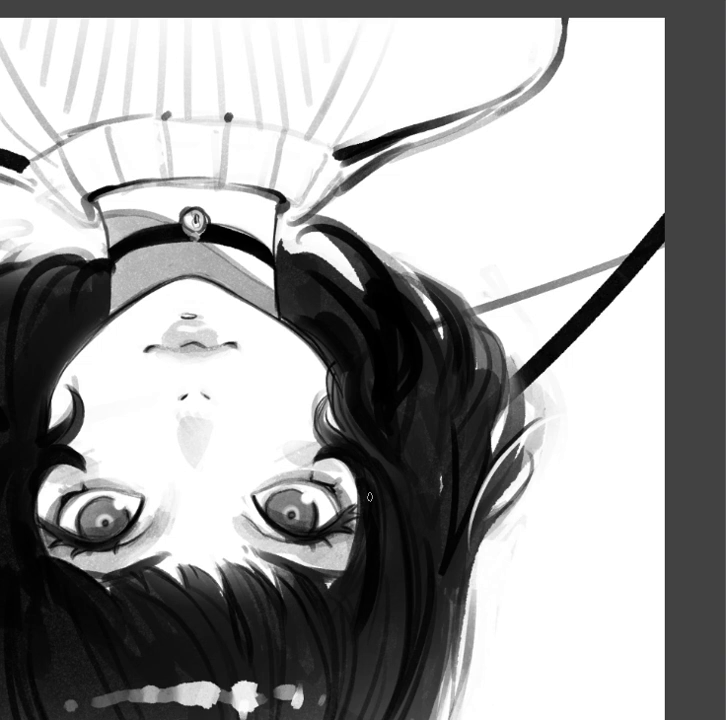
scroll(400, 475, "up", 1)
scroll(418, 460, "up", 1)
scroll(390, 445, "up", 1)
scroll(376, 437, "up", 1)
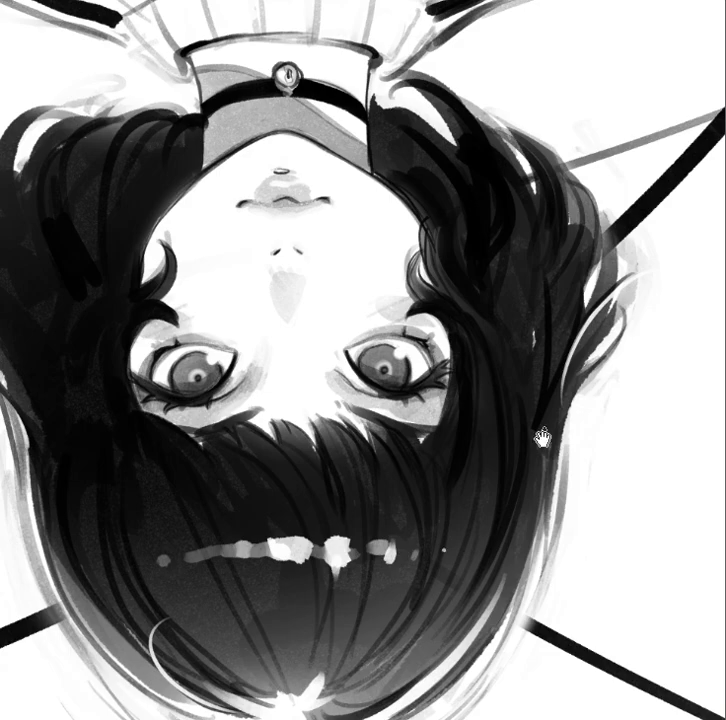
scroll(540, 434, "down", 4)
left_click_drag(528, 513, 423, 594)
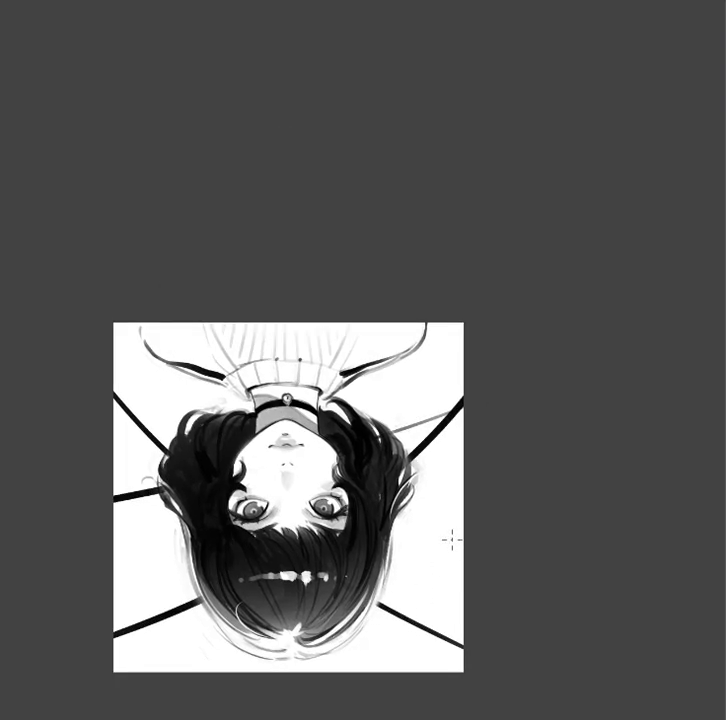
mouse_move(446, 544)
left_mouse_down()
mouse_move(672, 352)
mouse_move(668, 301)
mouse_move(673, 350)
mouse_move(540, 610)
left_mouse_up()
mouse_move(665, 308)
left_mouse_down()
mouse_move(689, 230)
mouse_move(651, 230)
left_mouse_up()
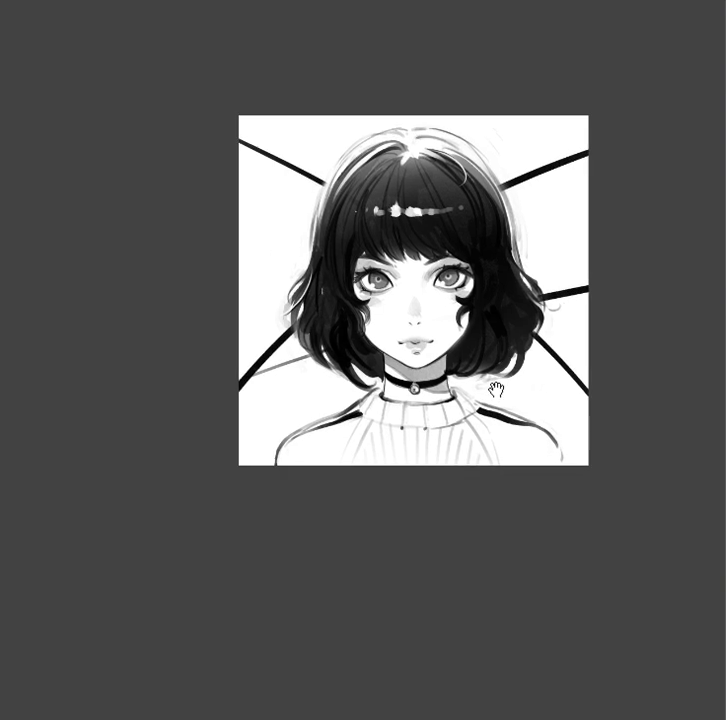
left_click(432, 460)
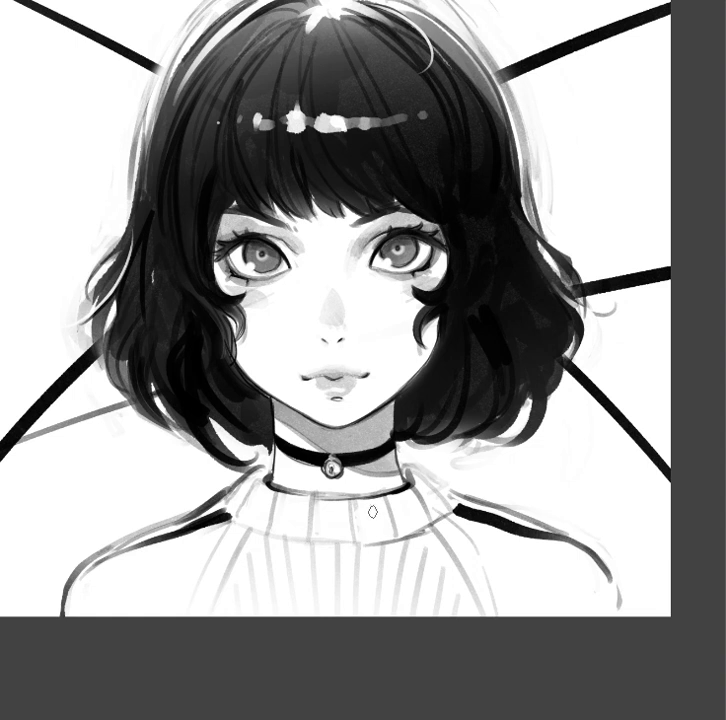
scroll(369, 505, "down", 3)
left_click_drag(540, 471, 449, 520)
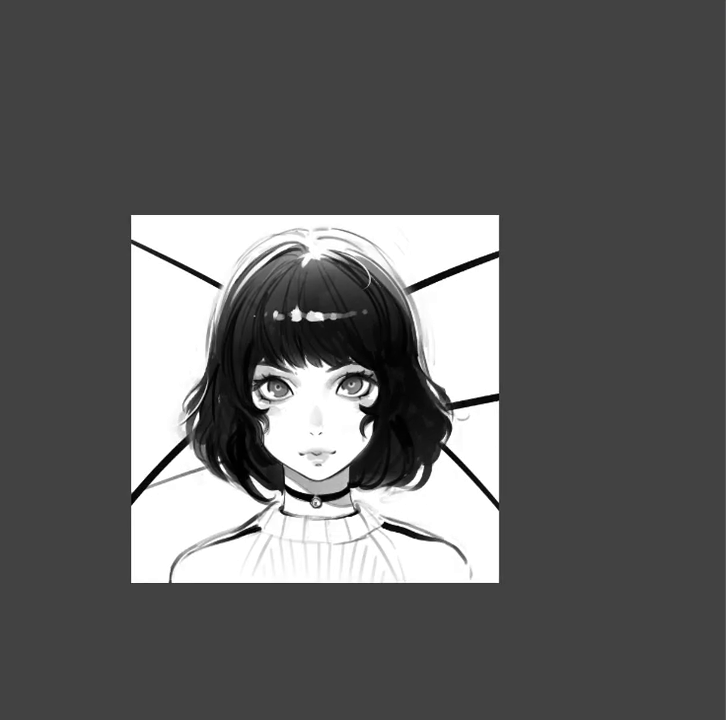
scroll(362, 398, "left", 3)
mouse_move(600, 403)
left_mouse_down()
mouse_move(632, 400)
mouse_move(604, 412)
mouse_move(630, 460)
left_mouse_up()
scroll(604, 412, "up", 3)
scroll(643, 433, "down", 2)
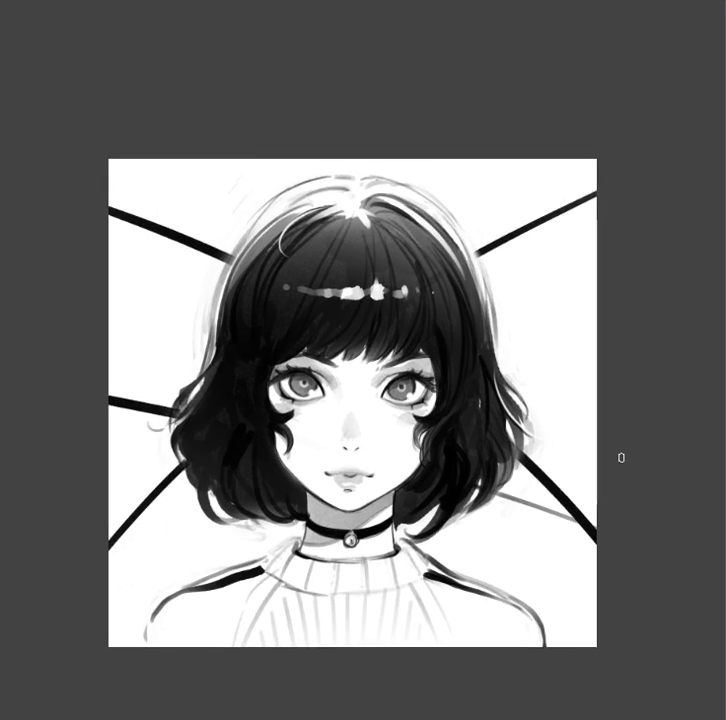